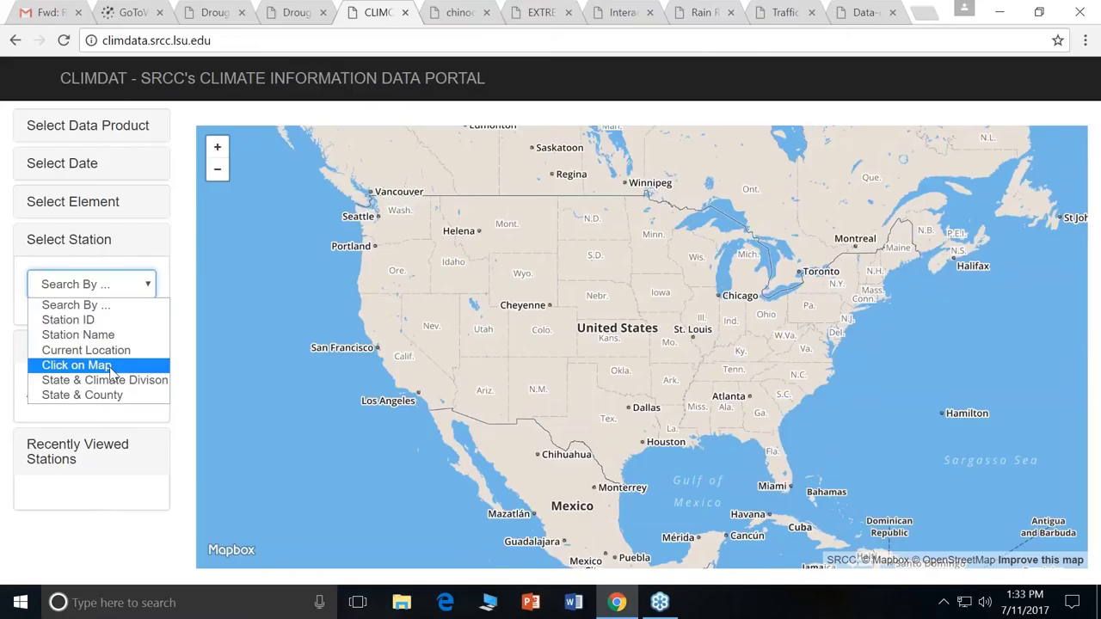
# - Set the station search to map selection and load the stations around Baton Rouge, Louisiana
pyautogui.click(76, 366)
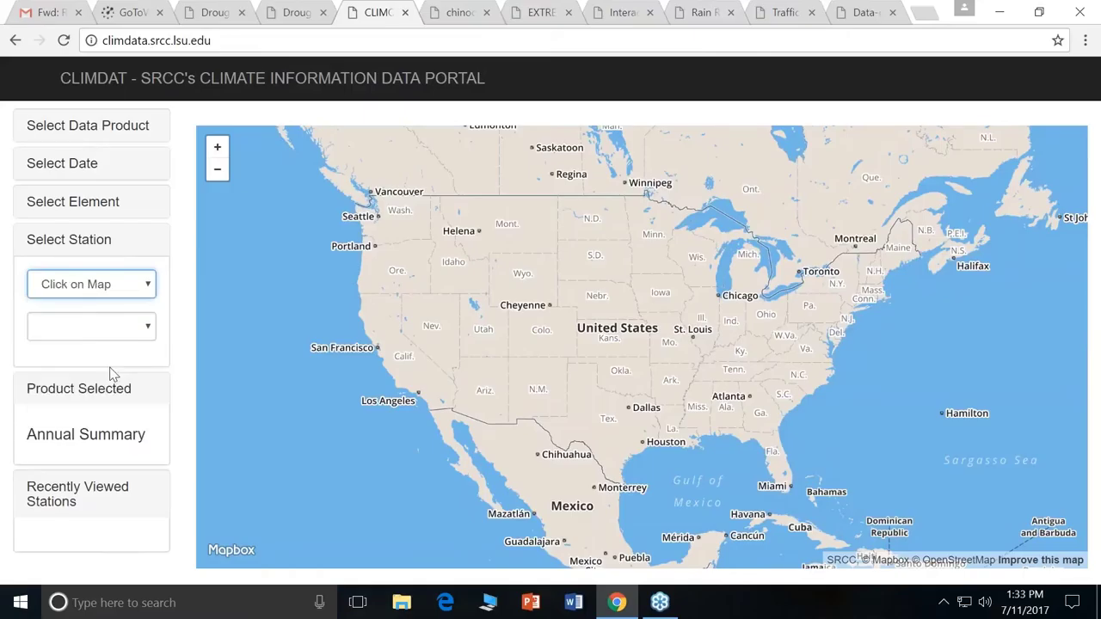
pyautogui.click(218, 148)
pyautogui.click(218, 148)
pyautogui.moveTo(786, 464); pyautogui.dragTo(737, 270)
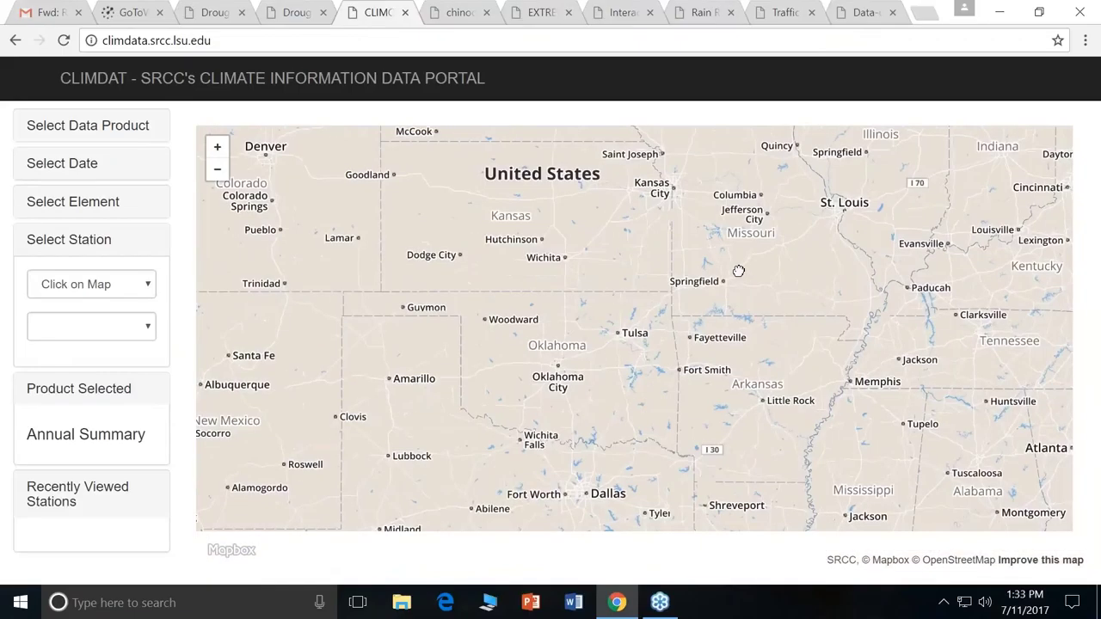
pyautogui.moveTo(593, 374); pyautogui.dragTo(546, 370)
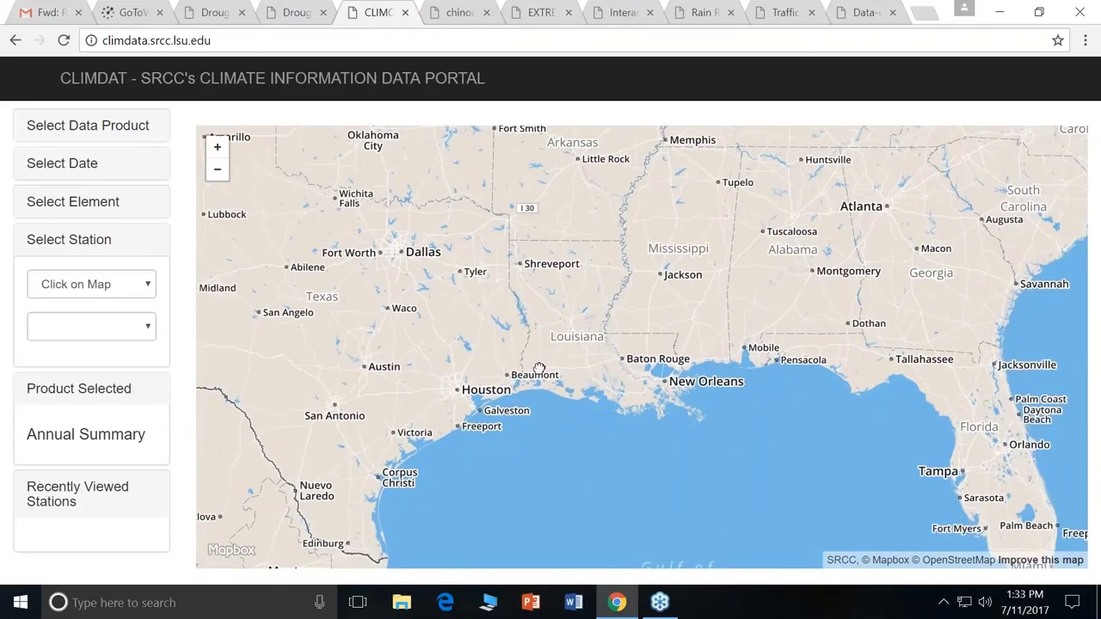
pyautogui.click(217, 148)
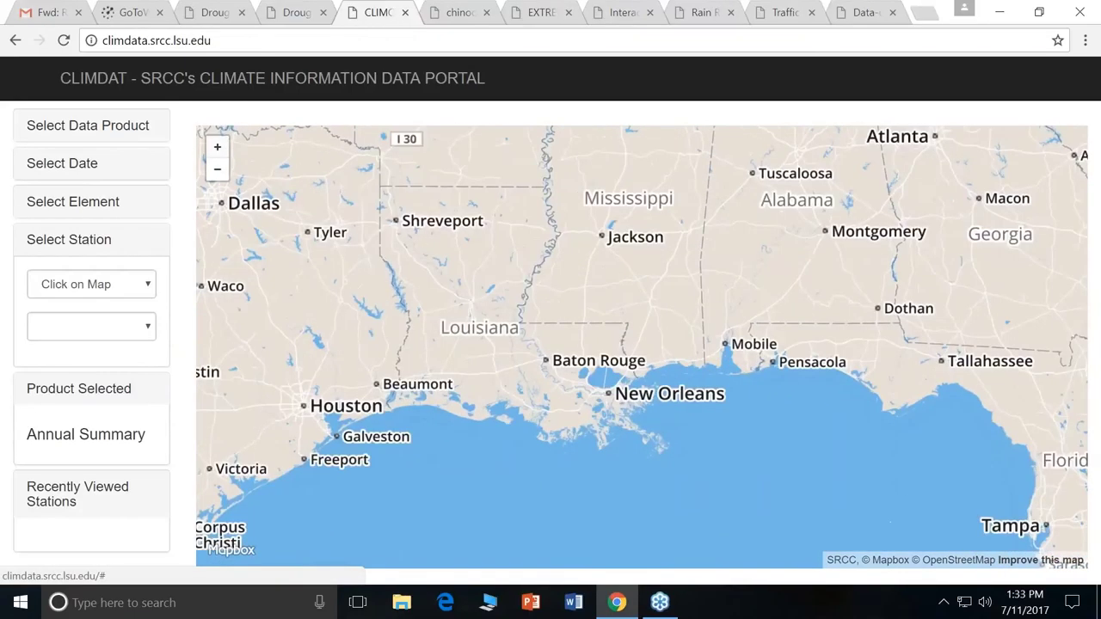
pyautogui.scroll(2, 520, 370)
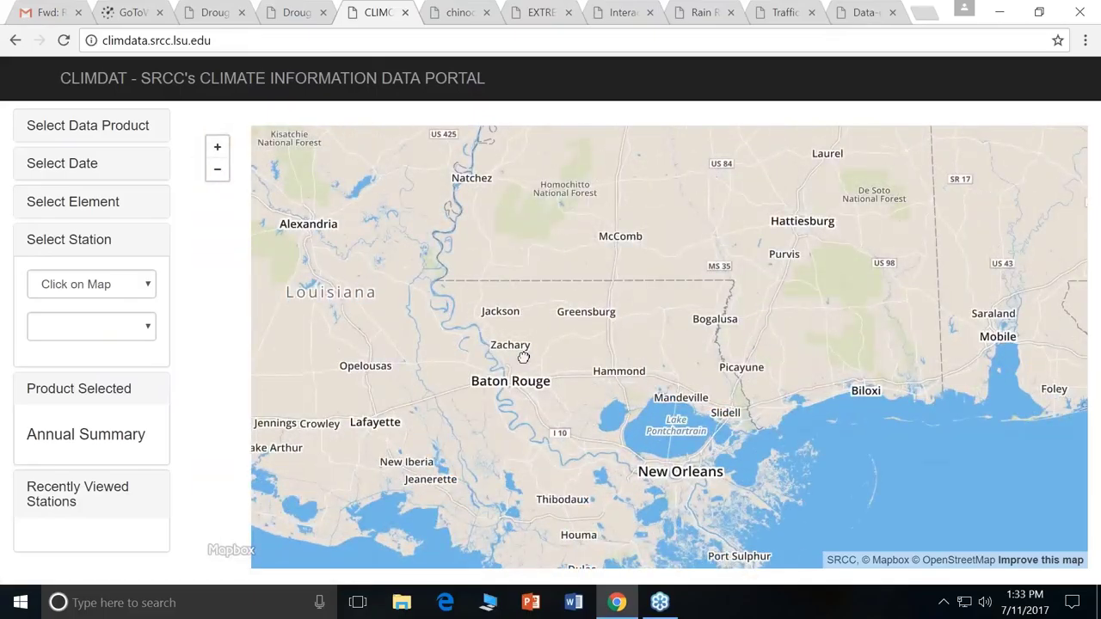
pyautogui.click(527, 378)
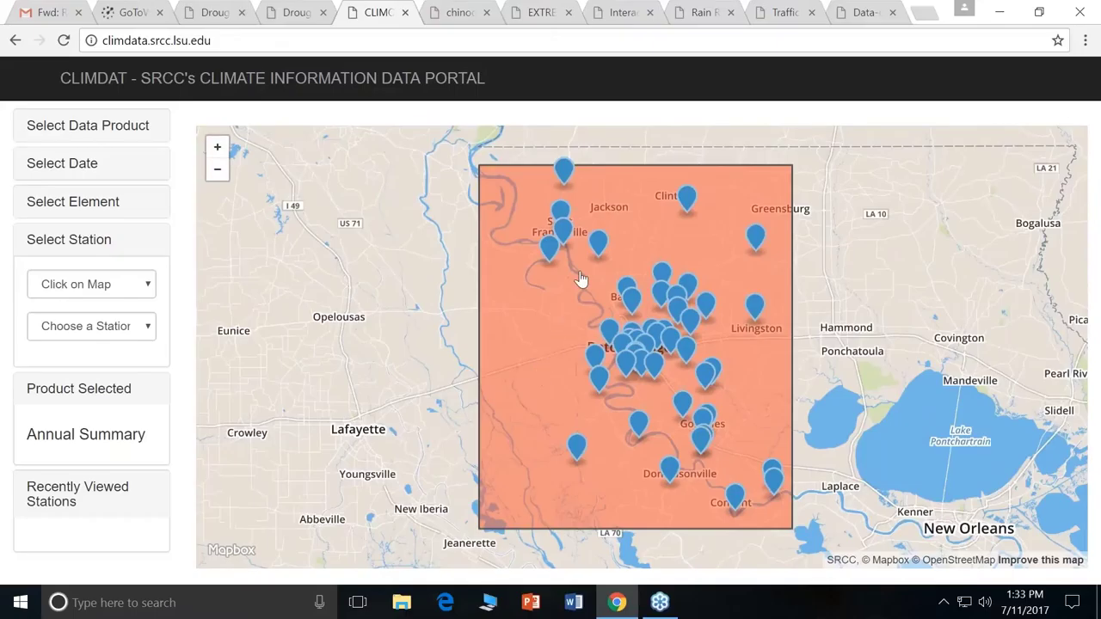
# - Check the JACKSON 10.1 SSW and BAKER station details, and open the annual summary for BATON ROUGE RYAN AP
pyautogui.click(597, 246)
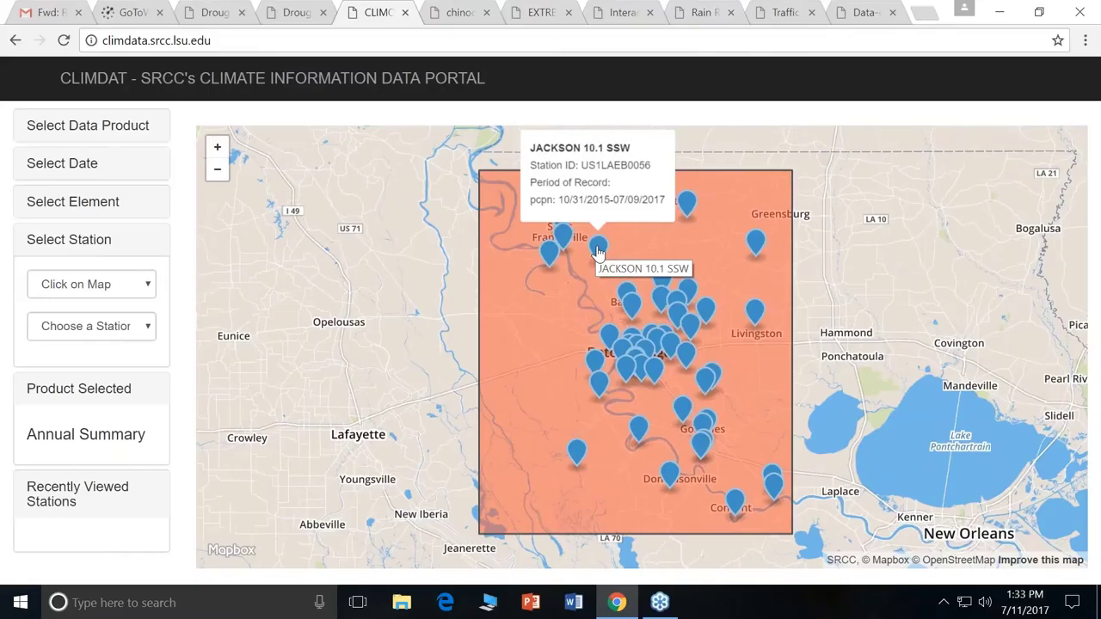
pyautogui.click(627, 297)
pyautogui.click(628, 301)
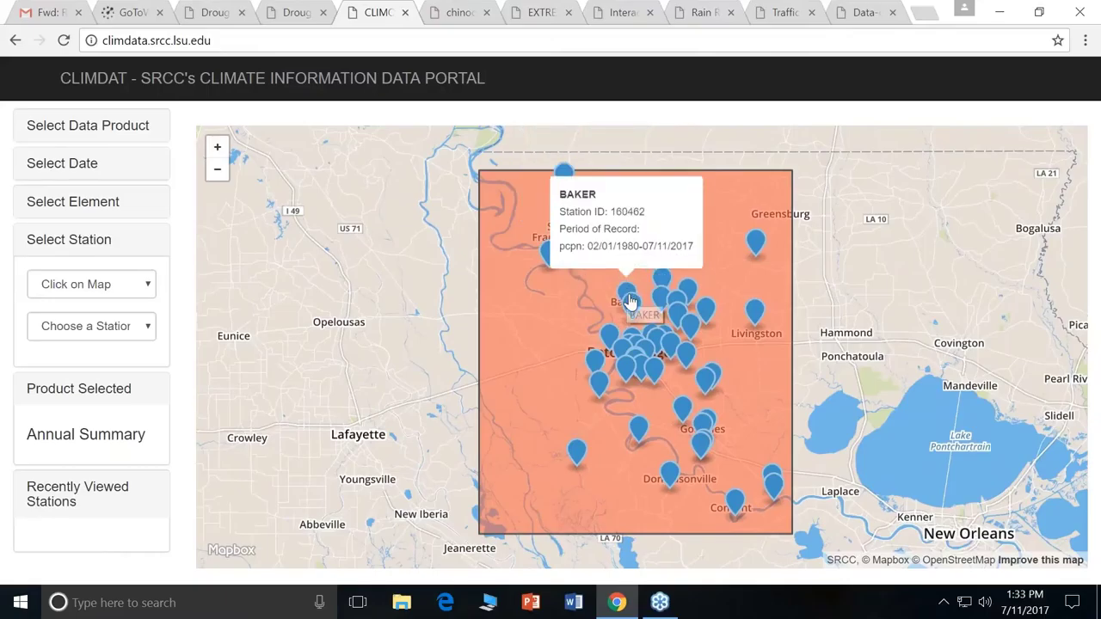
pyautogui.click(630, 307)
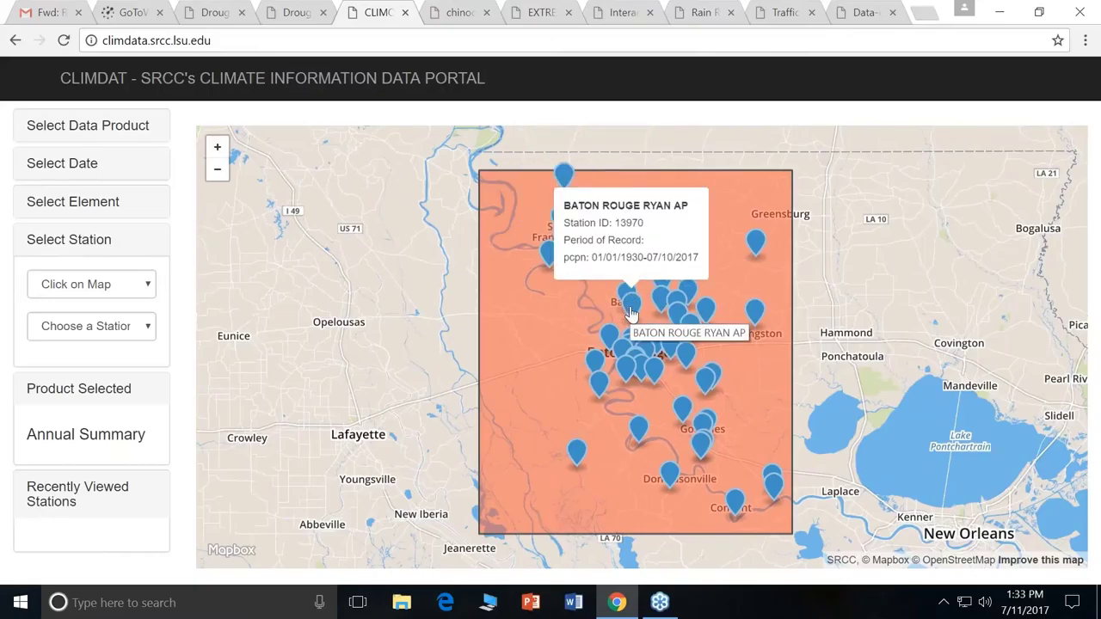
pyautogui.click(631, 312)
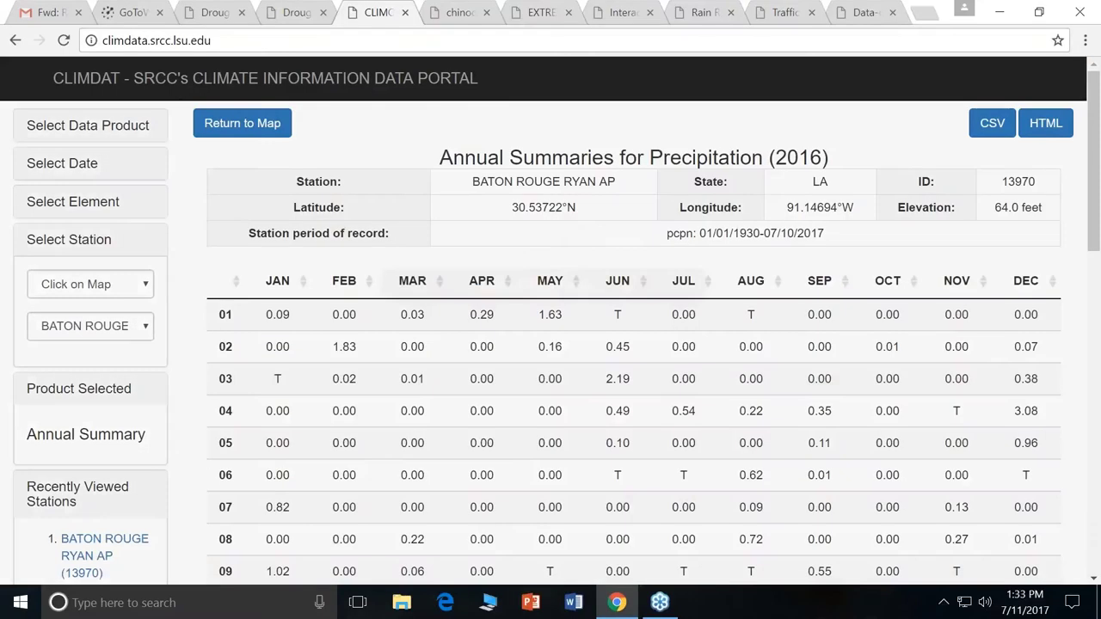
# - Examine the 2016 daily precipitation table and its monthly Max, Min, Avg and DFN rows, focusing on August
pyautogui.scroll(-2, 854, 344)
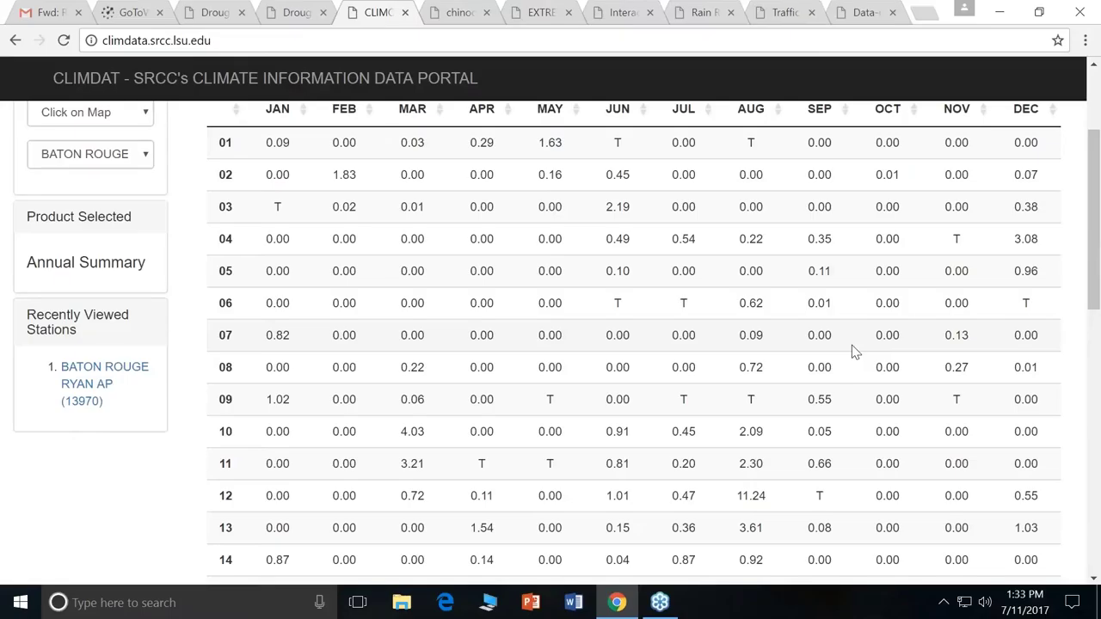
pyautogui.scroll(-2, 852, 345)
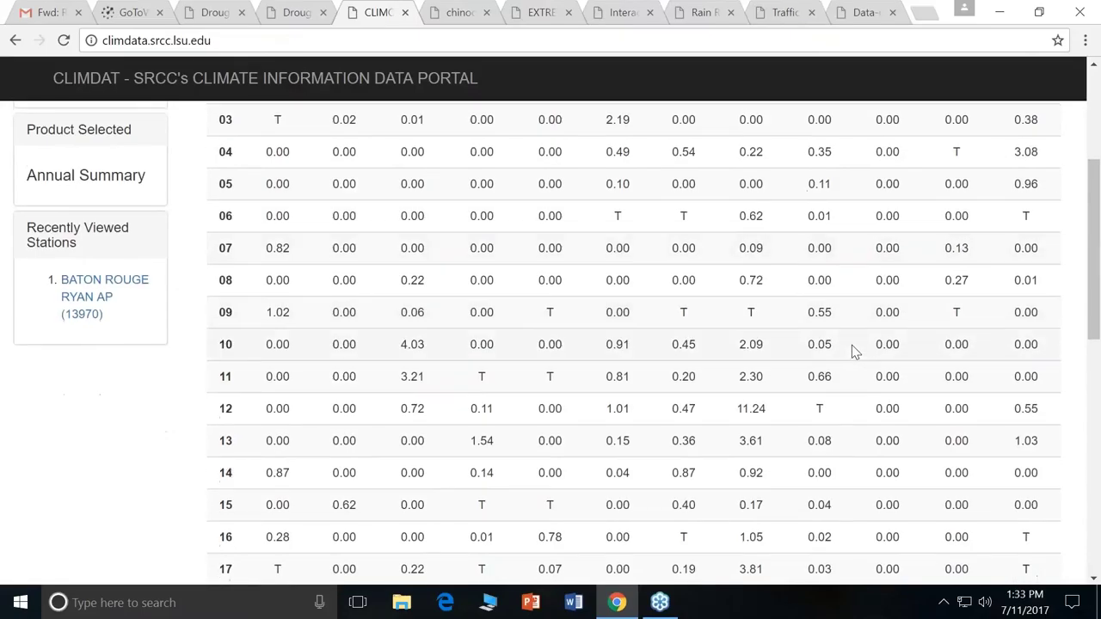
pyautogui.scroll(-7, 851, 345)
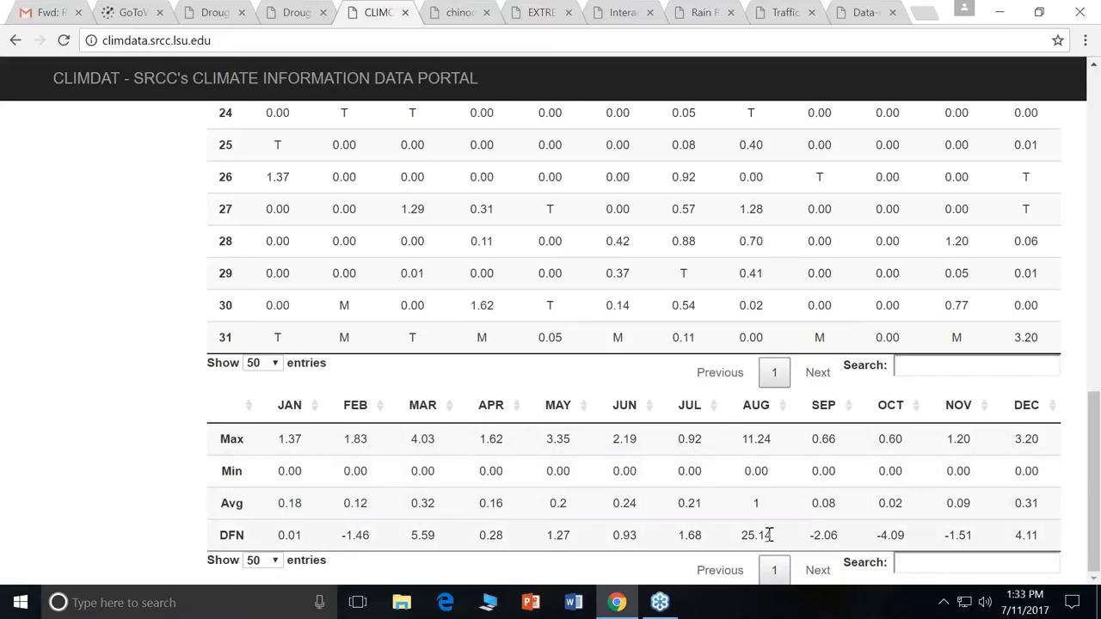
pyautogui.scroll(6, 770, 534)
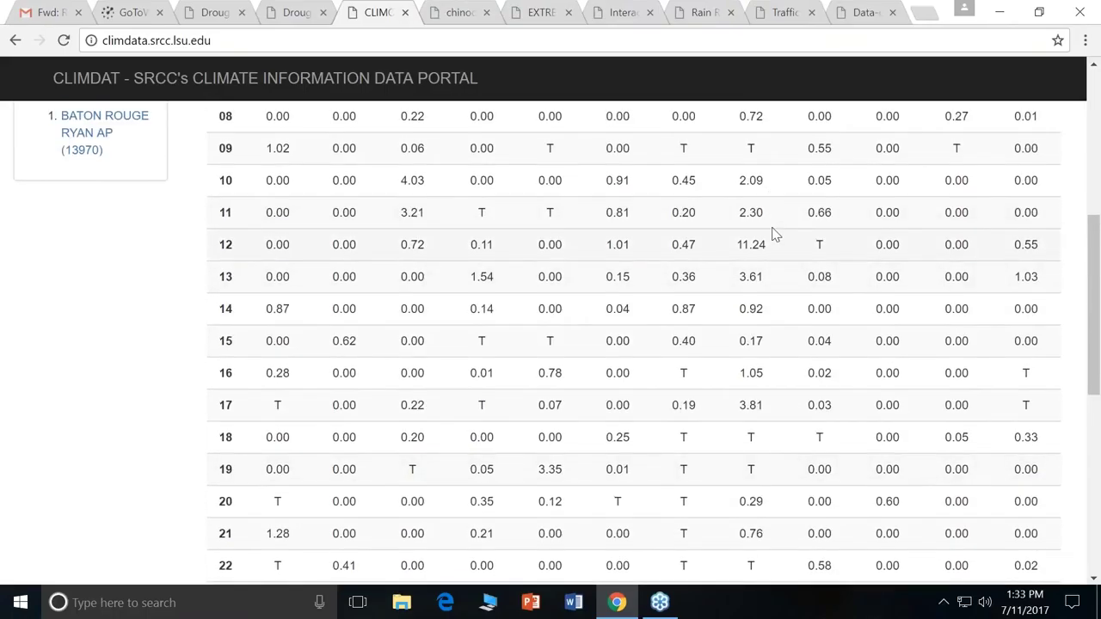
pyautogui.scroll(1, 754, 329)
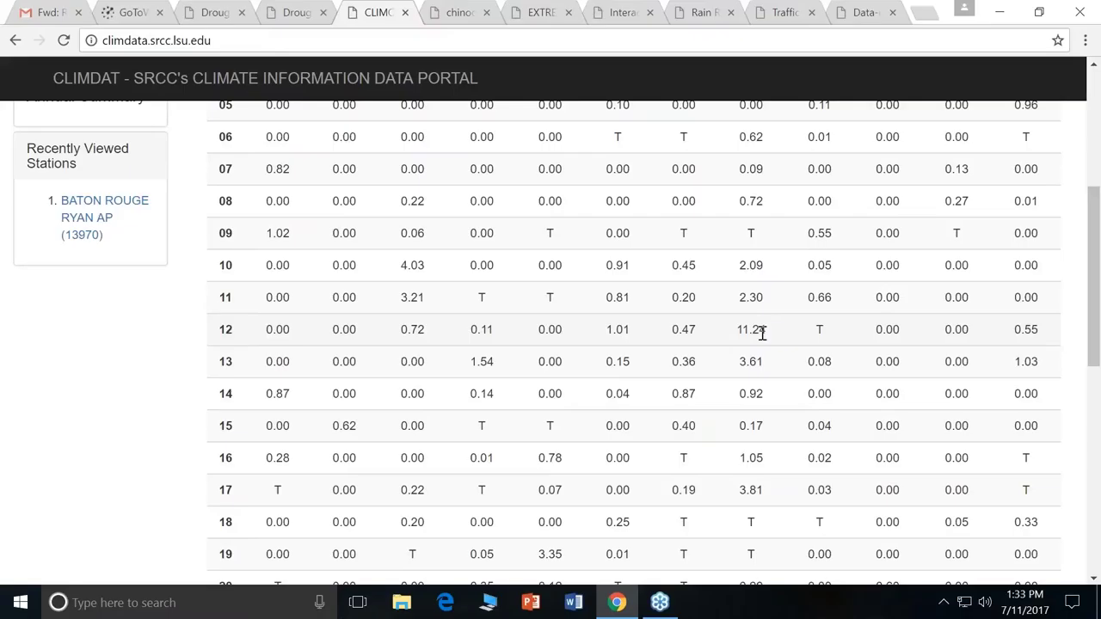
pyautogui.scroll(4, 762, 332)
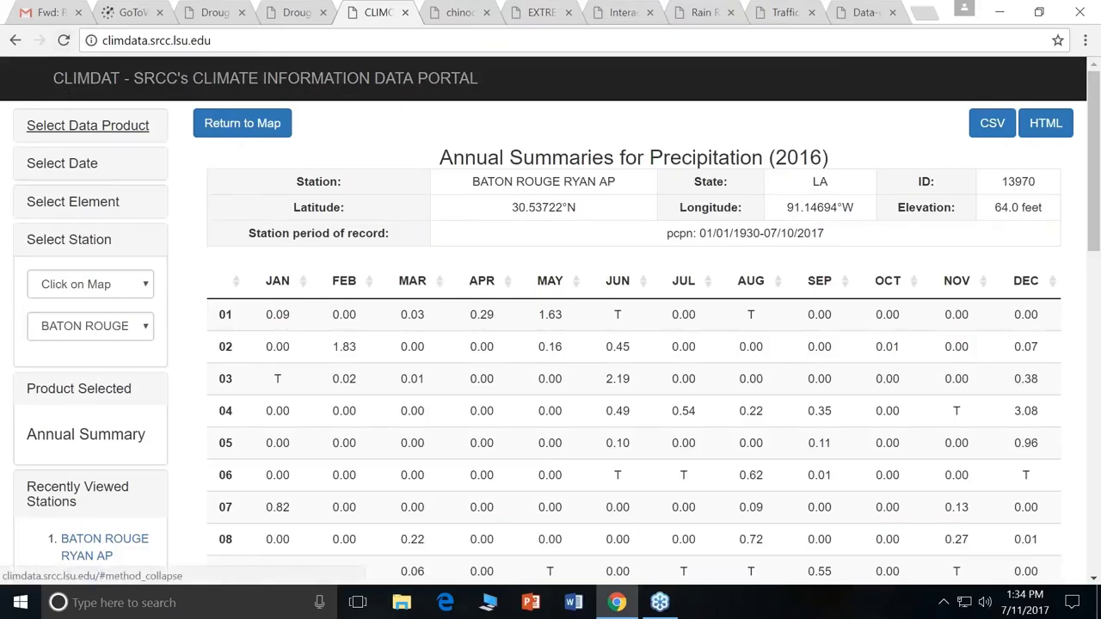
# - Switch to the single-station Seasonal Ranking product and choose Avg Mean Temp as its variable
pyautogui.click(73, 129)
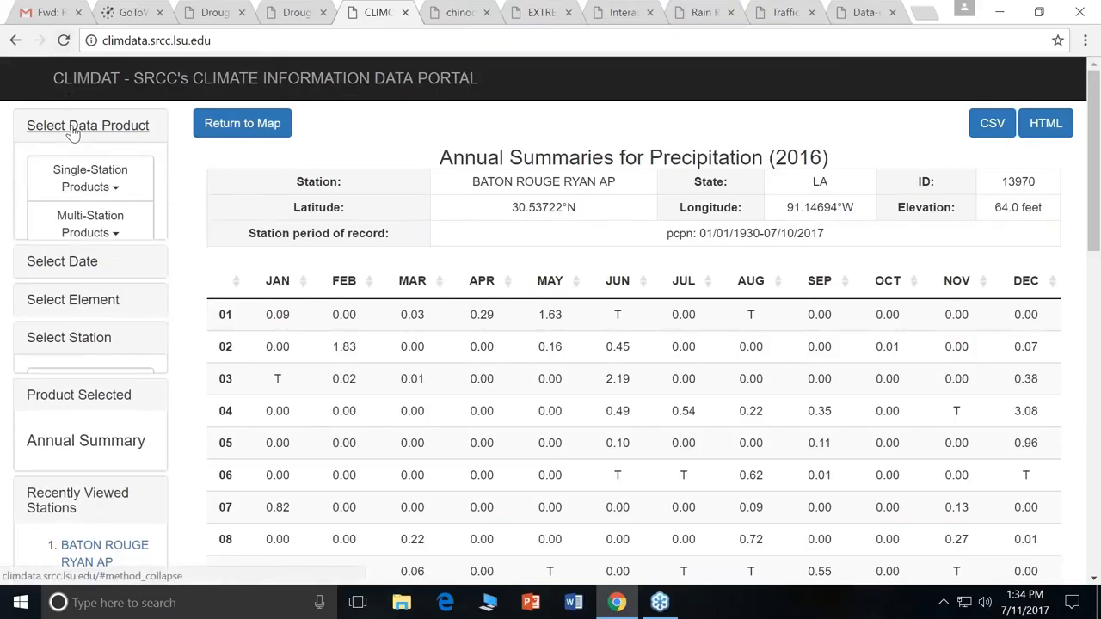
pyautogui.click(91, 180)
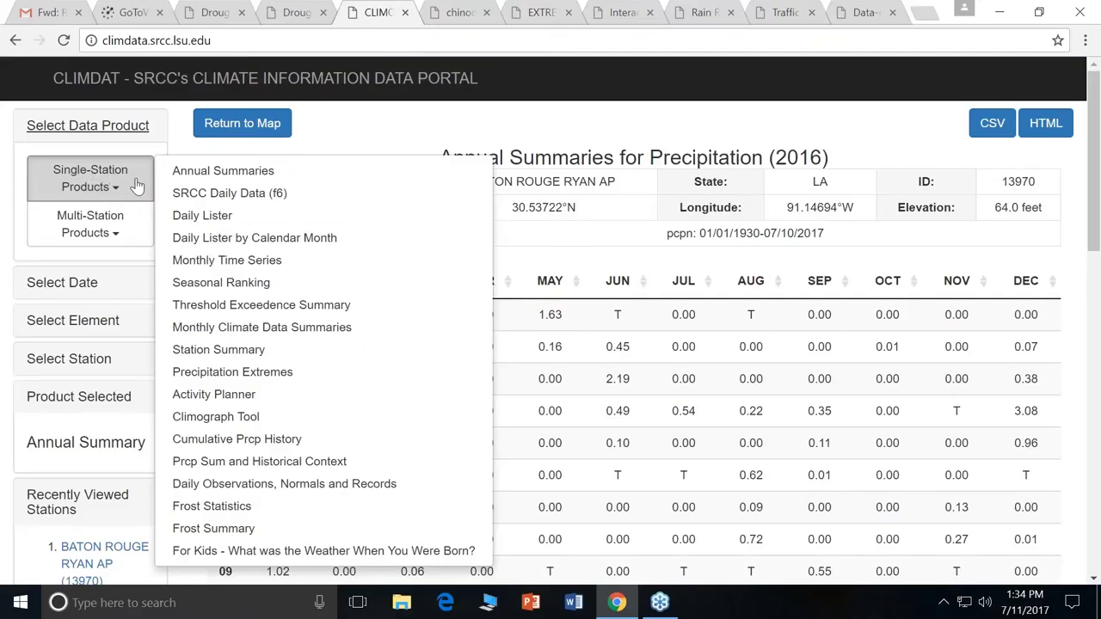
pyautogui.click(215, 292)
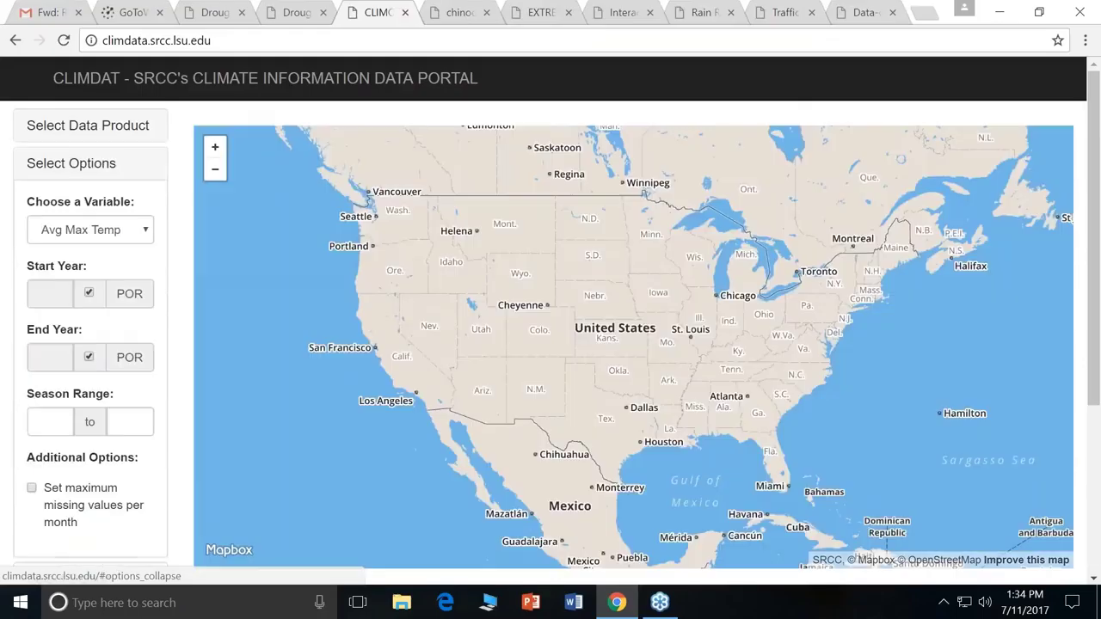
pyautogui.click(145, 234)
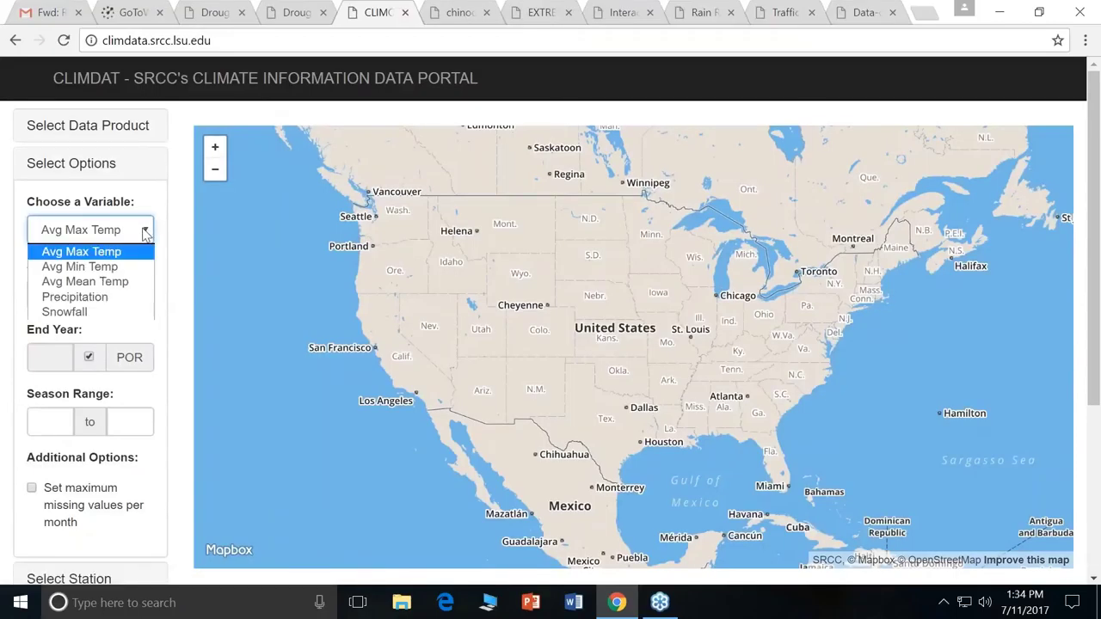
pyautogui.click(127, 283)
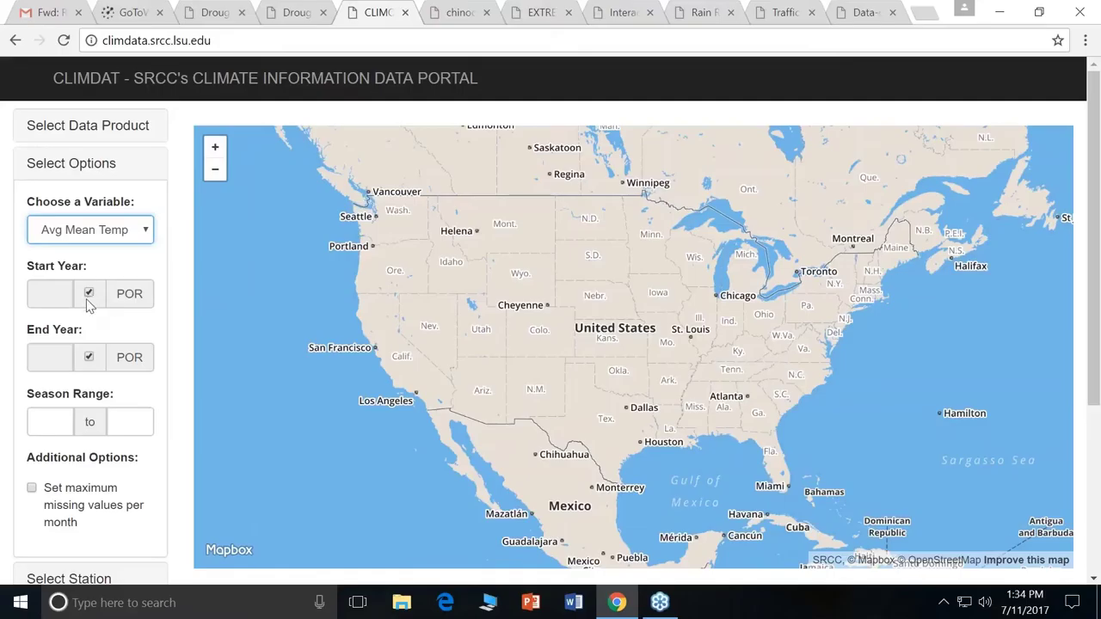
# - Set the season range from January 1 (0101) to March 31 (0331)
pyautogui.click(51, 425)
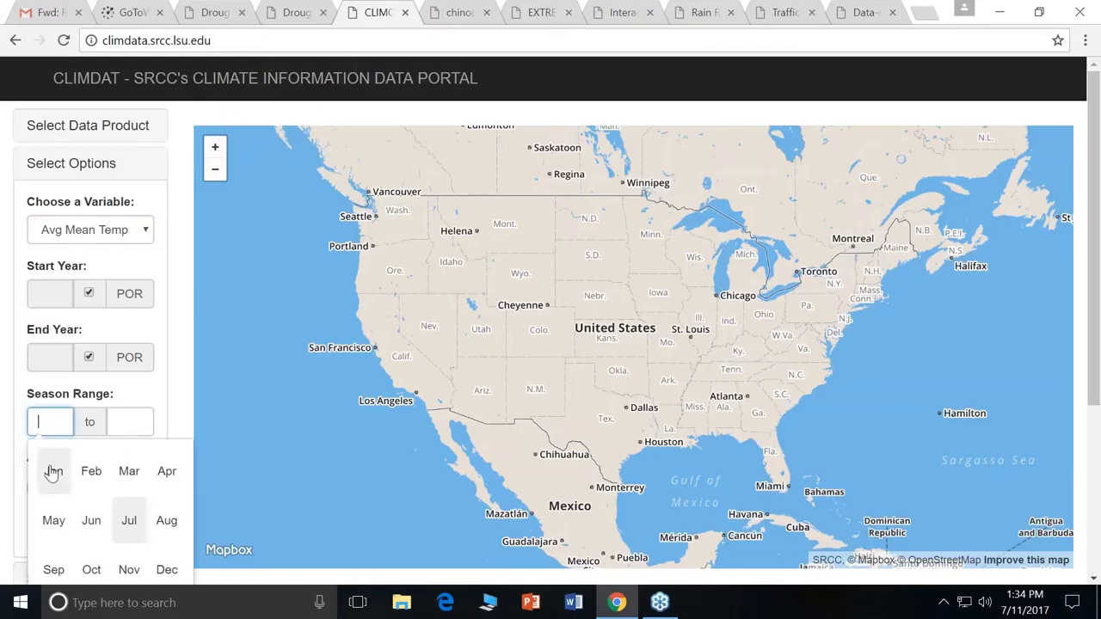
pyautogui.click(51, 471)
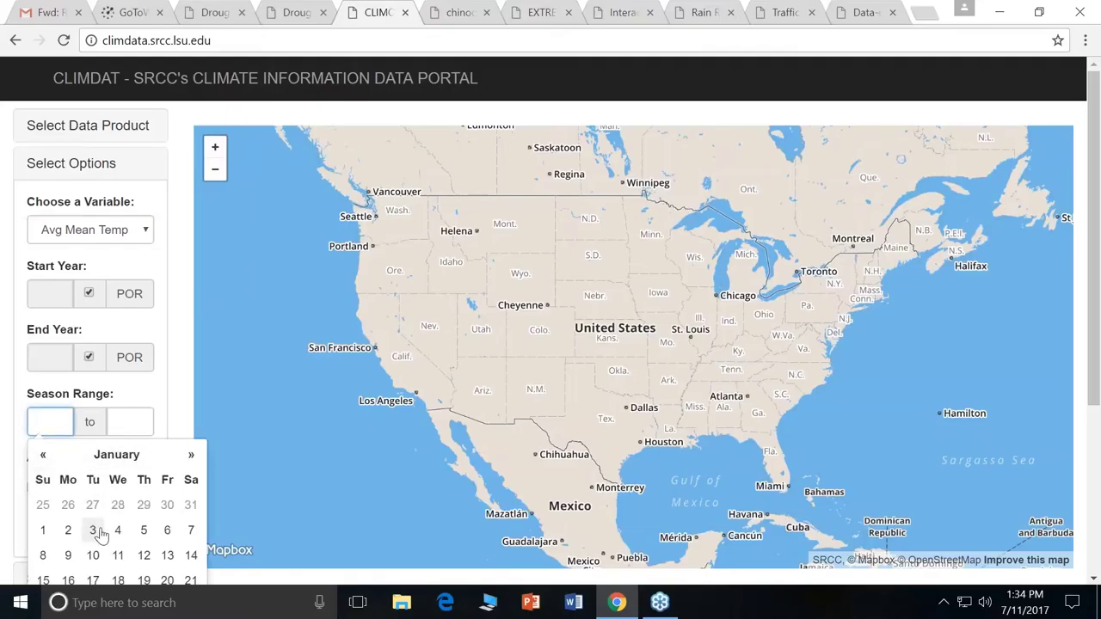
pyautogui.click(45, 531)
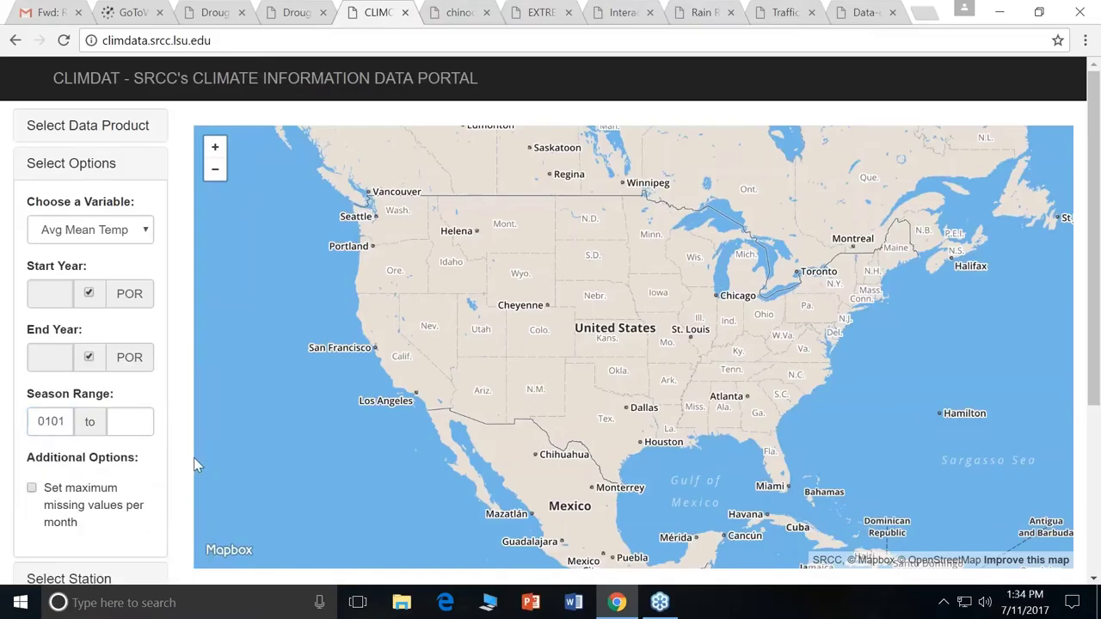
pyautogui.scroll(-2, 194, 465)
pyautogui.click(109, 248)
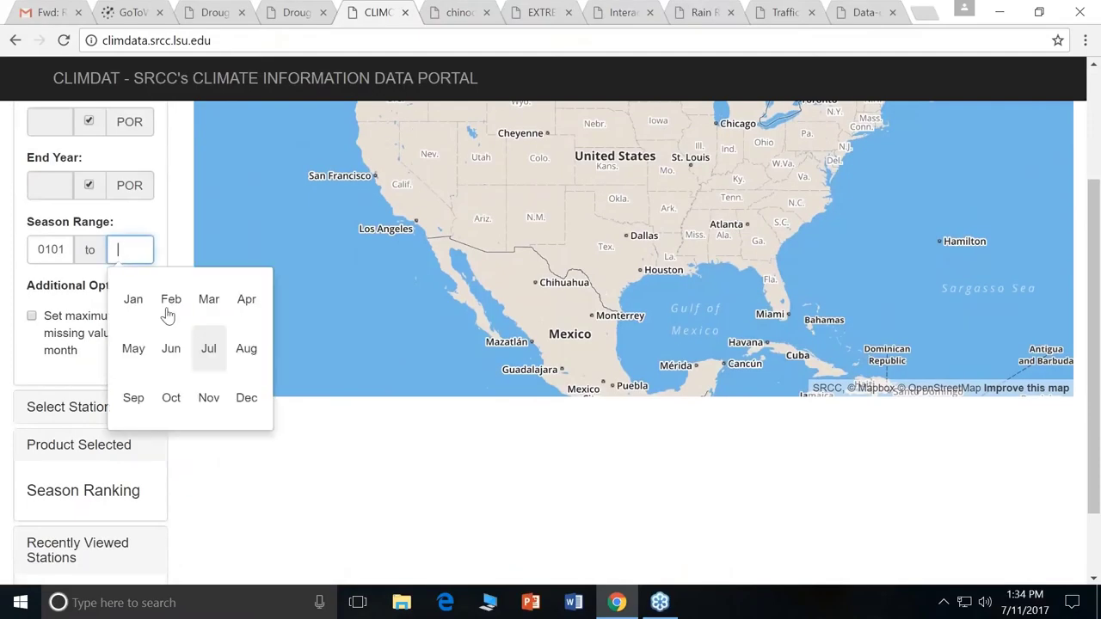
pyautogui.click(211, 309)
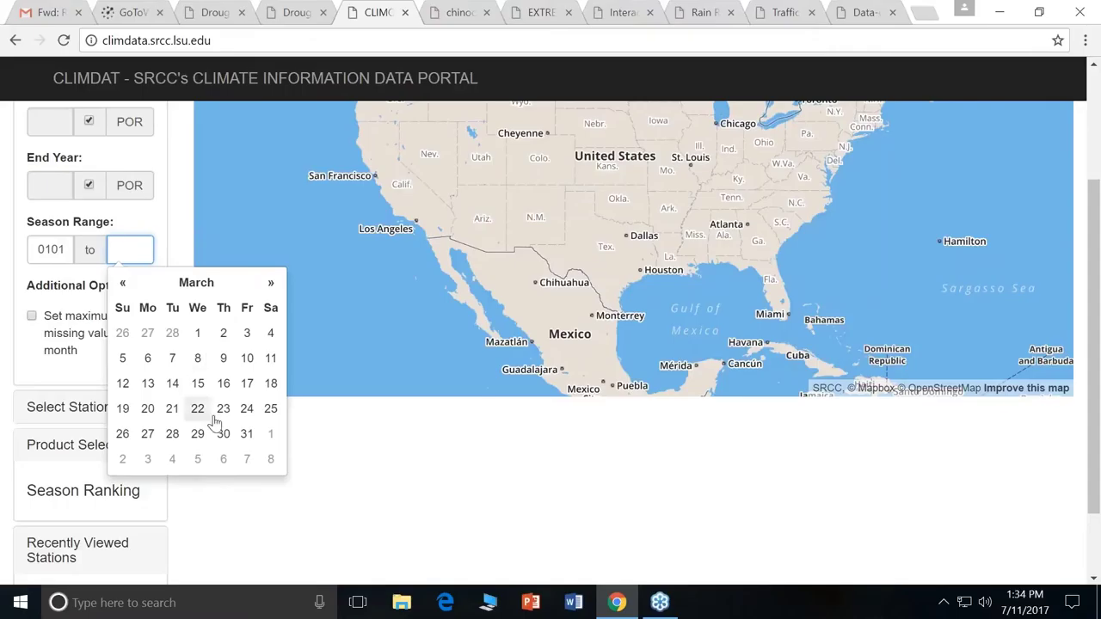
pyautogui.click(246, 439)
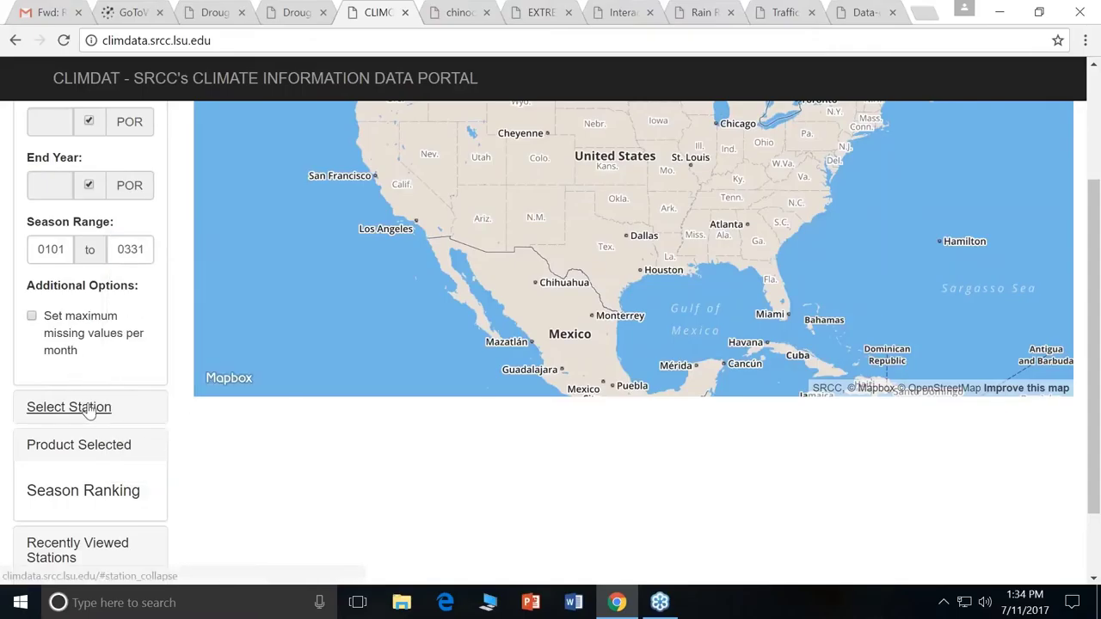
# - Generate the seasonal ranking for the recently viewed station BATON ROUGE RYAN AP and review the ranked years
pyautogui.scroll(-1, 91, 410)
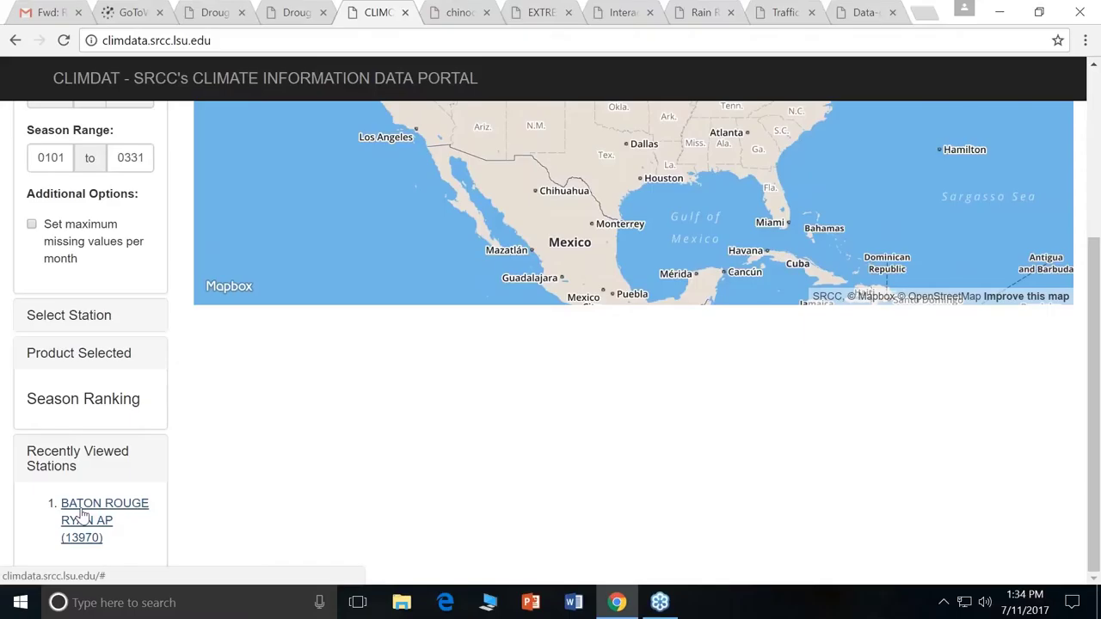
pyautogui.click(83, 514)
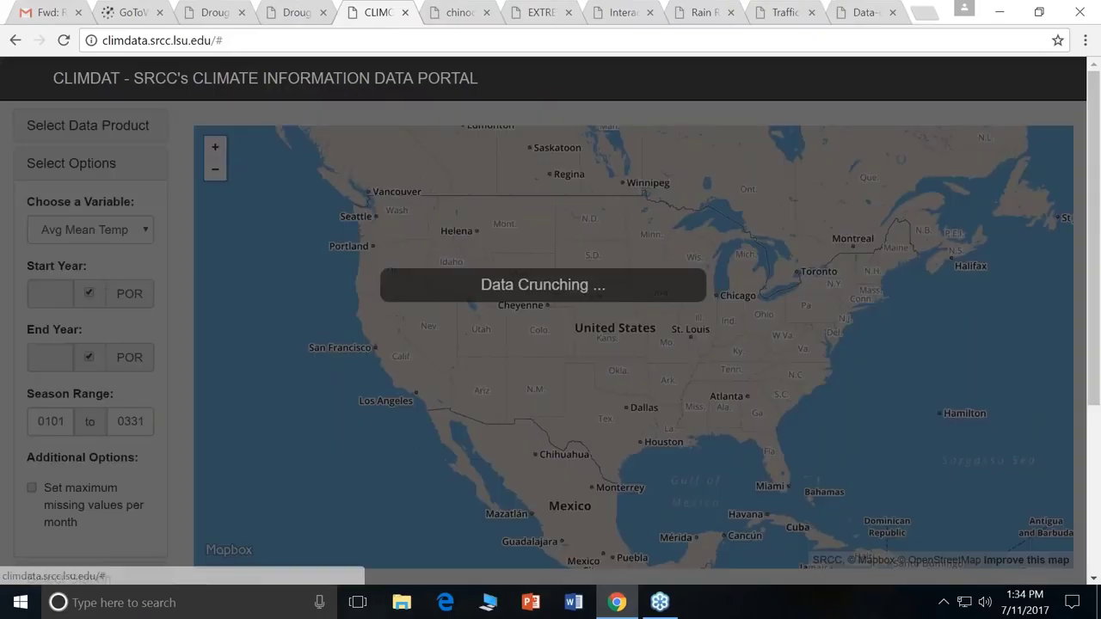
pyautogui.scroll(-2, 641, 469)
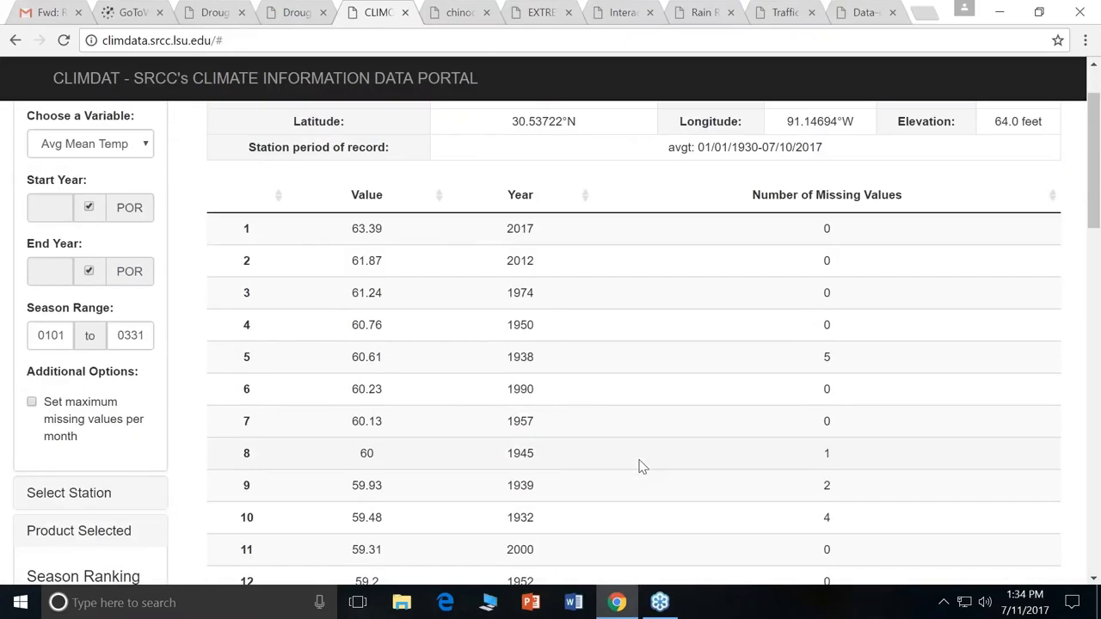
pyautogui.scroll(2, 641, 467)
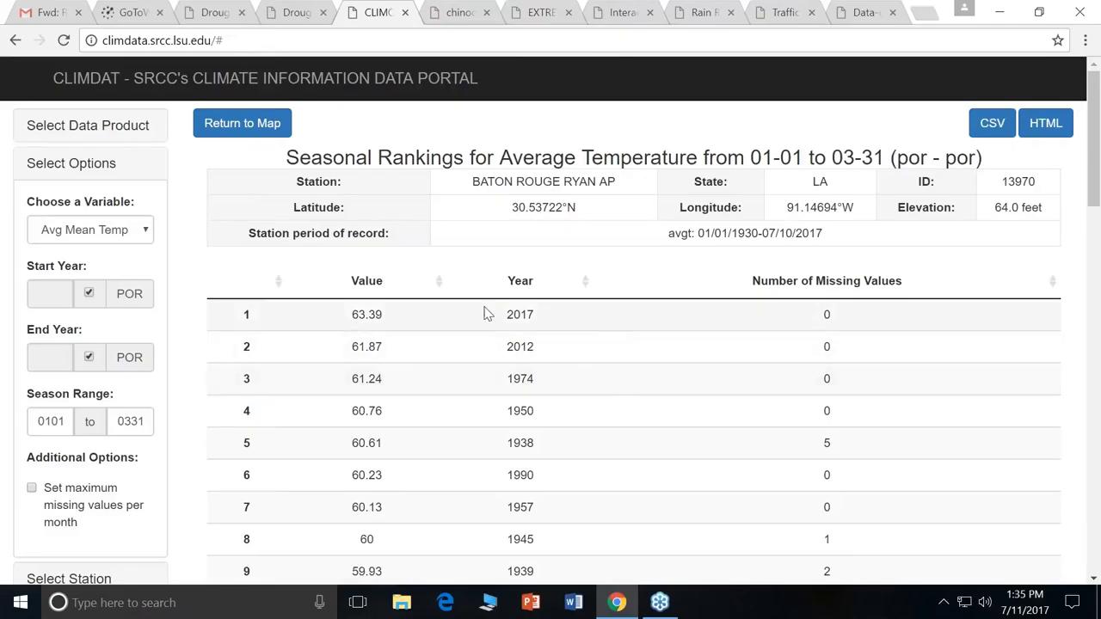
# - Sort the seasonal ranking by value in ascending order to view the coldest years, and return it to descending order
pyautogui.click(441, 289)
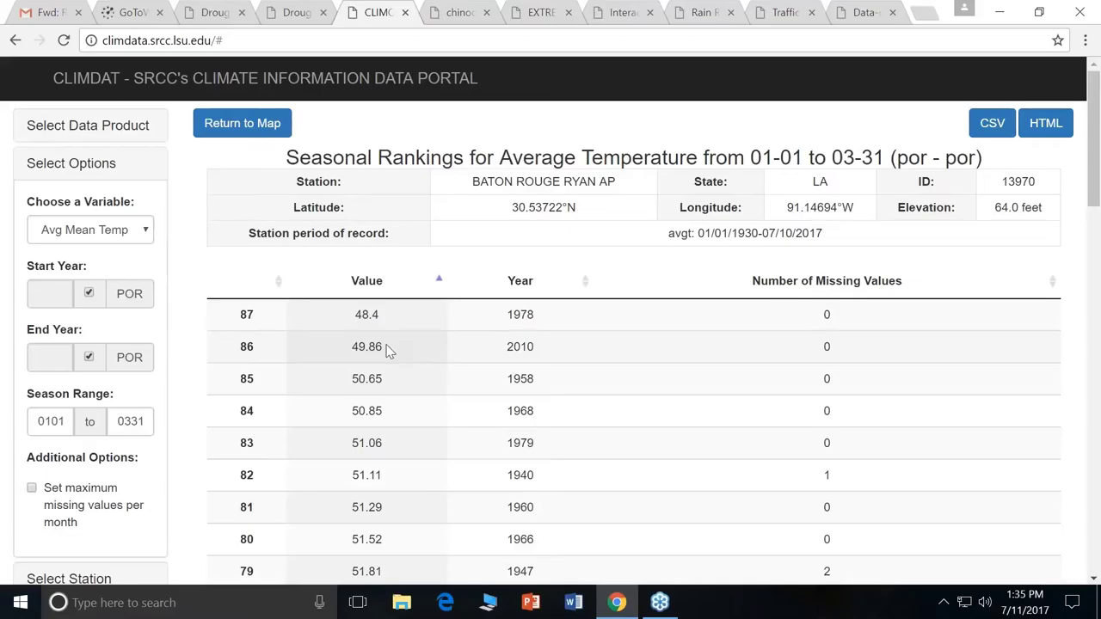
pyautogui.scroll(-3, 394, 361)
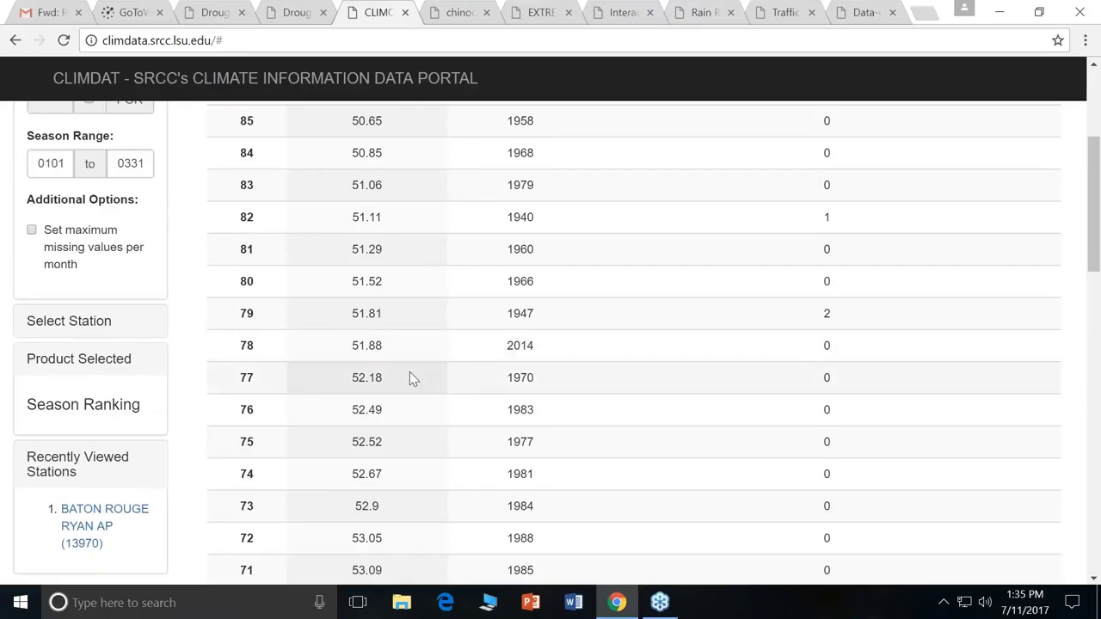
pyautogui.scroll(3, 410, 371)
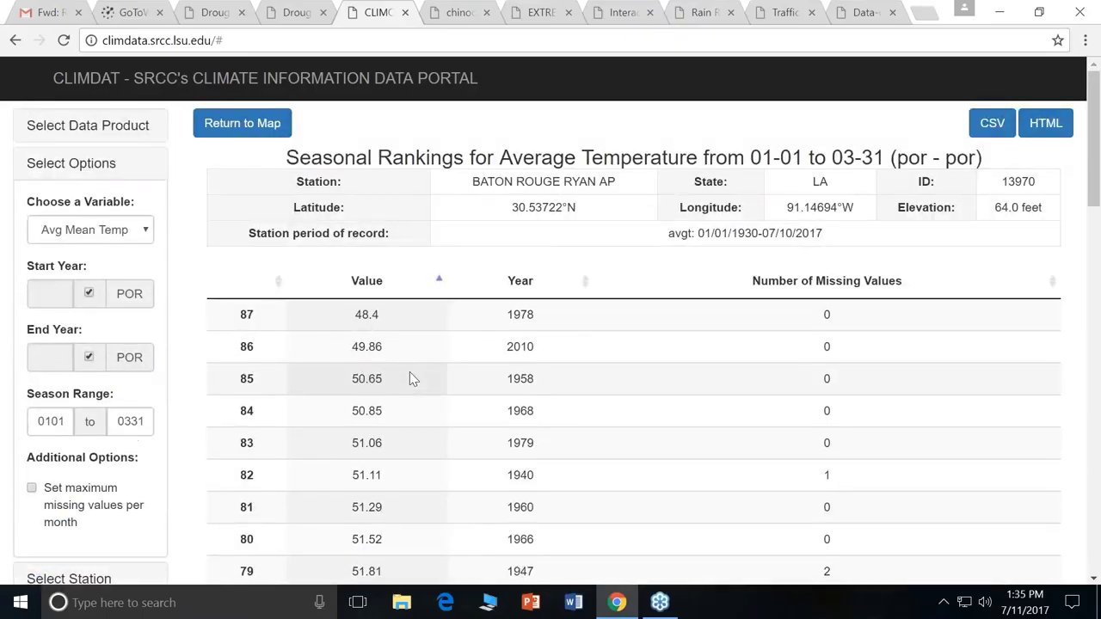
pyautogui.click(441, 285)
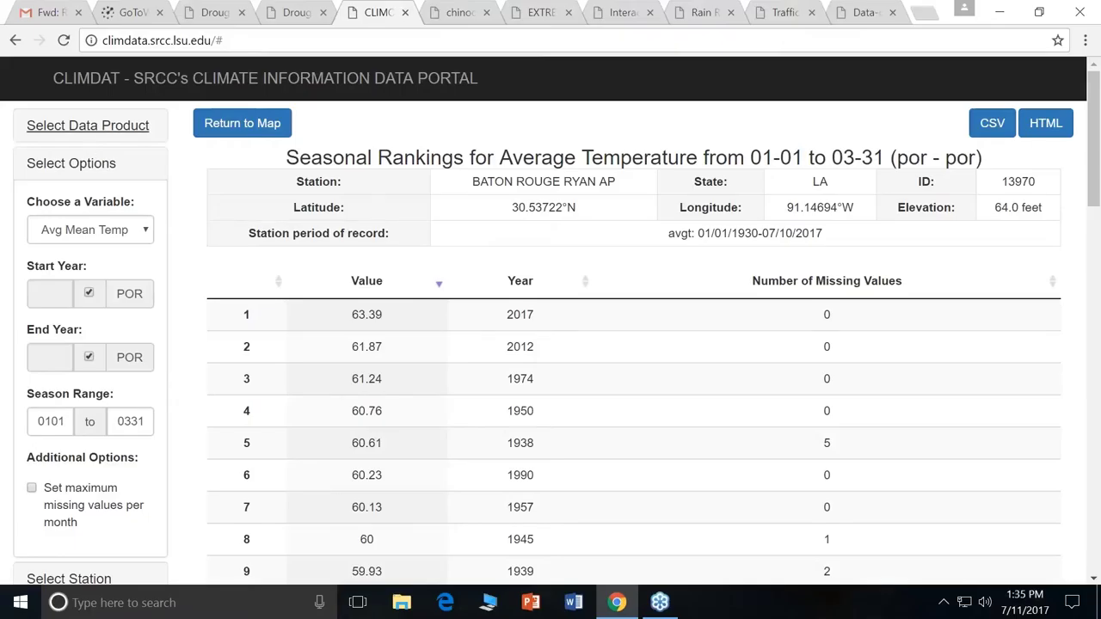
# - Switch to the single-station Threshold Exceedence Summary product and set its analysis to Max Temp > 75
pyautogui.click(73, 129)
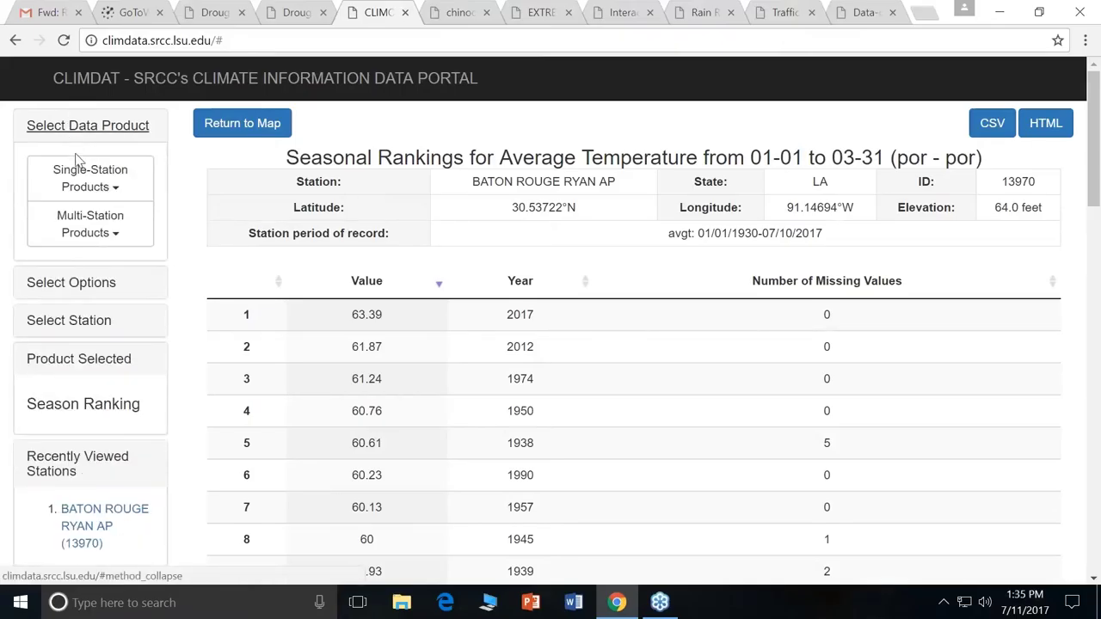
pyautogui.click(76, 163)
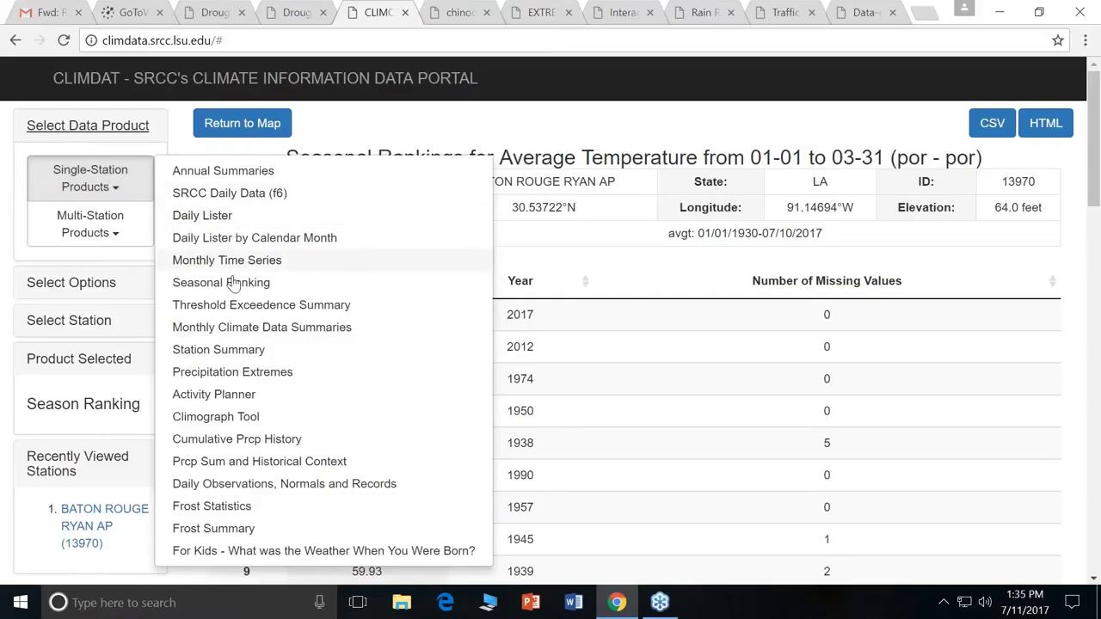
pyautogui.click(233, 307)
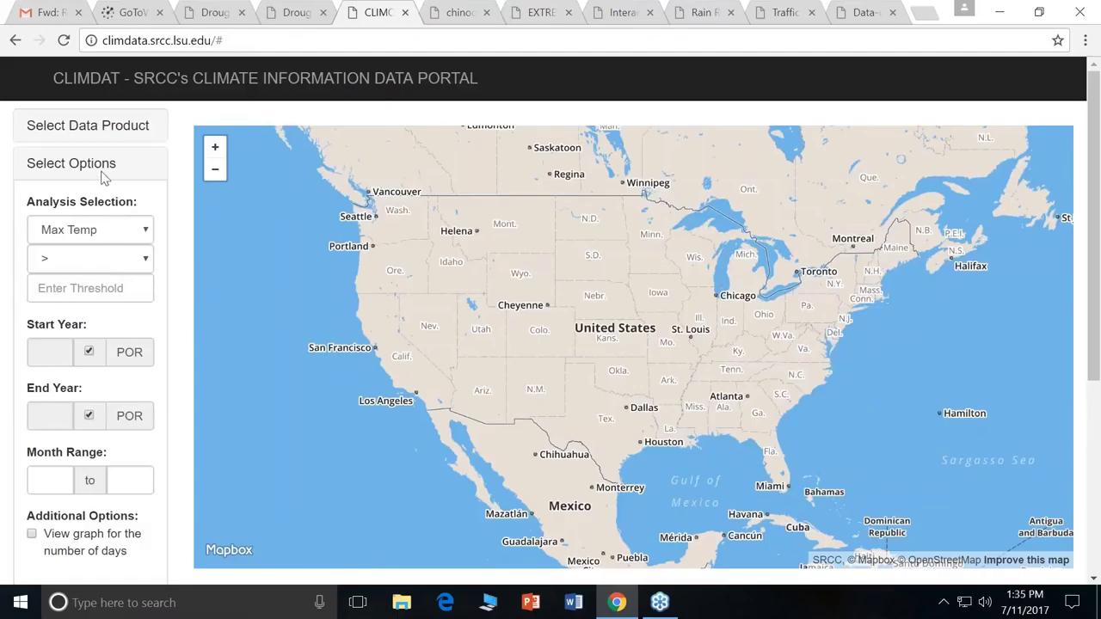
pyautogui.click(66, 287)
pyautogui.write('75')
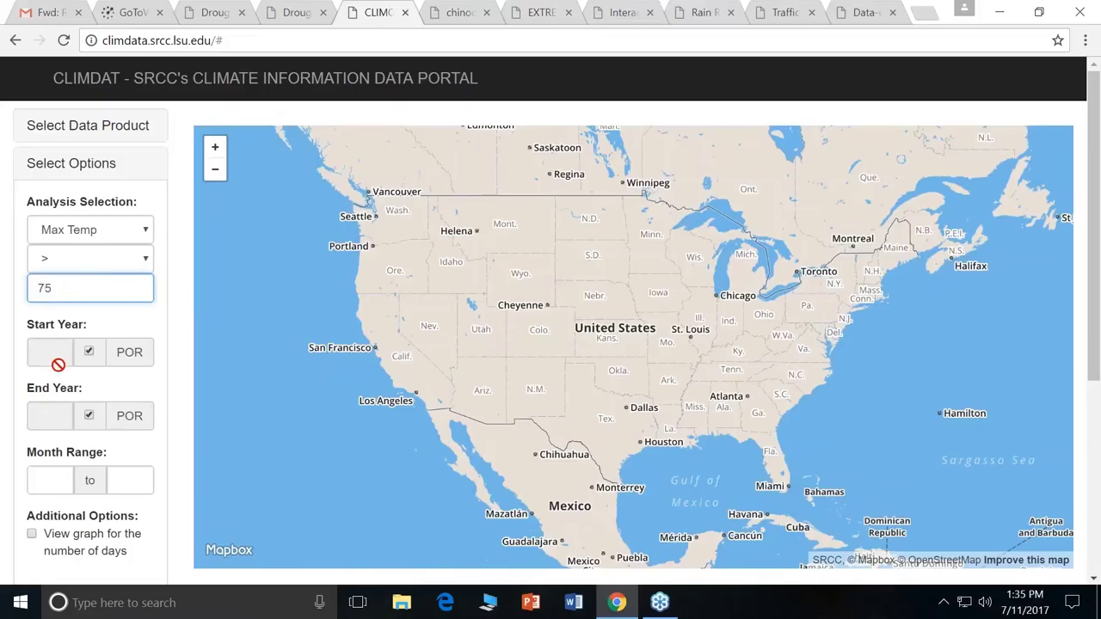
# - Set the threshold summary's month range from January (01) to March (03)
pyautogui.click(52, 481)
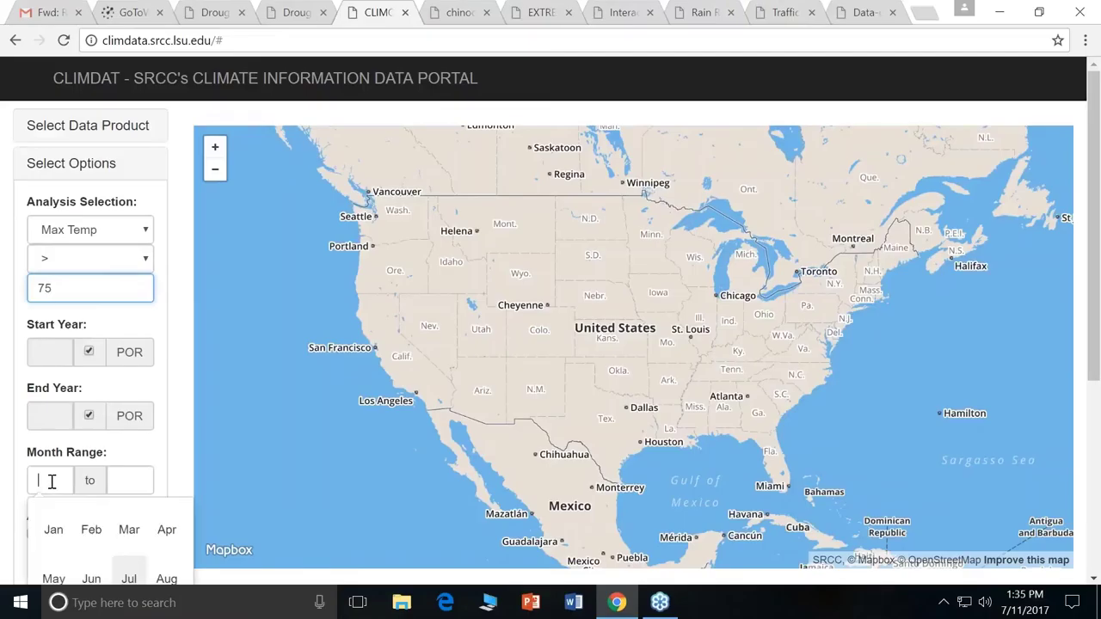
pyautogui.click(53, 530)
pyautogui.click(125, 480)
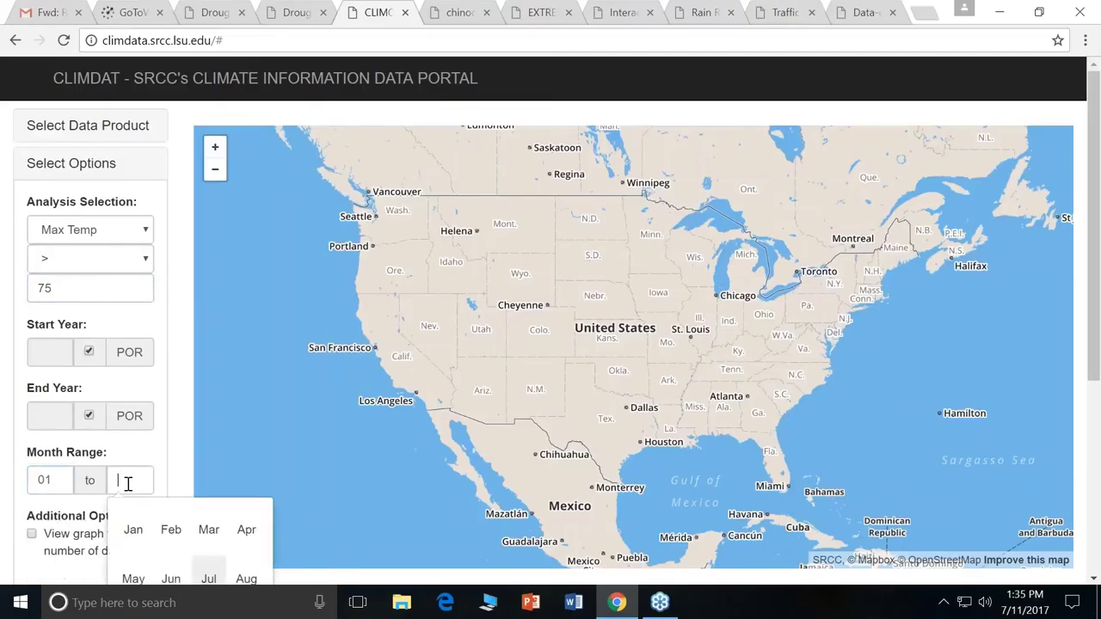
pyautogui.click(209, 530)
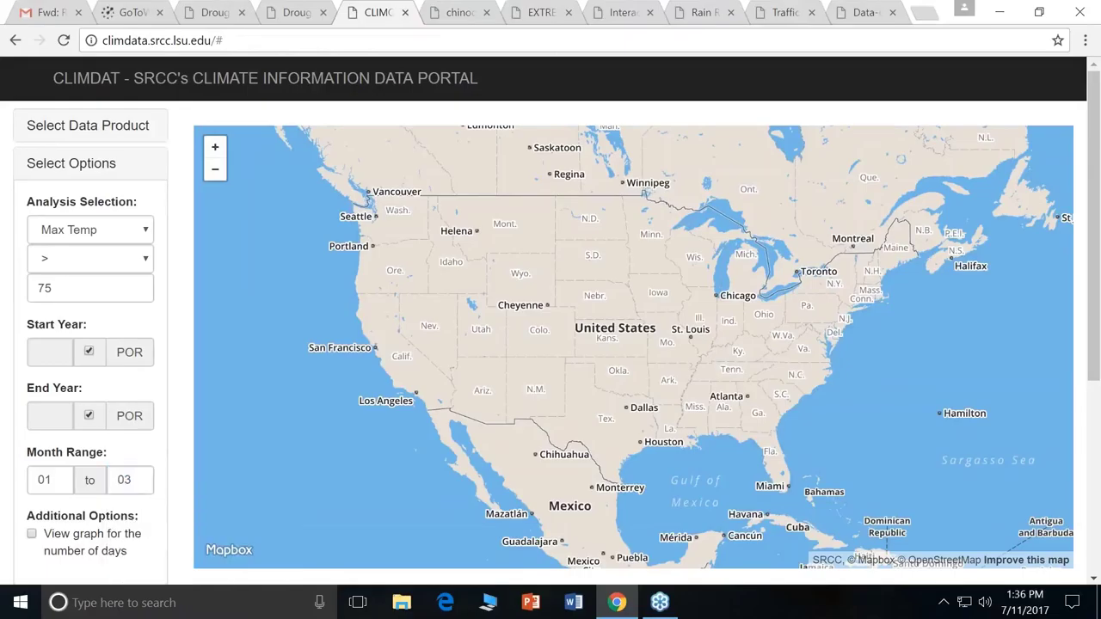
# - Generate the threshold exceedance summary for the recently viewed station BATON ROUGE RYAN AP
pyautogui.scroll(-2, 143, 511)
pyautogui.scroll(-2, 77, 516)
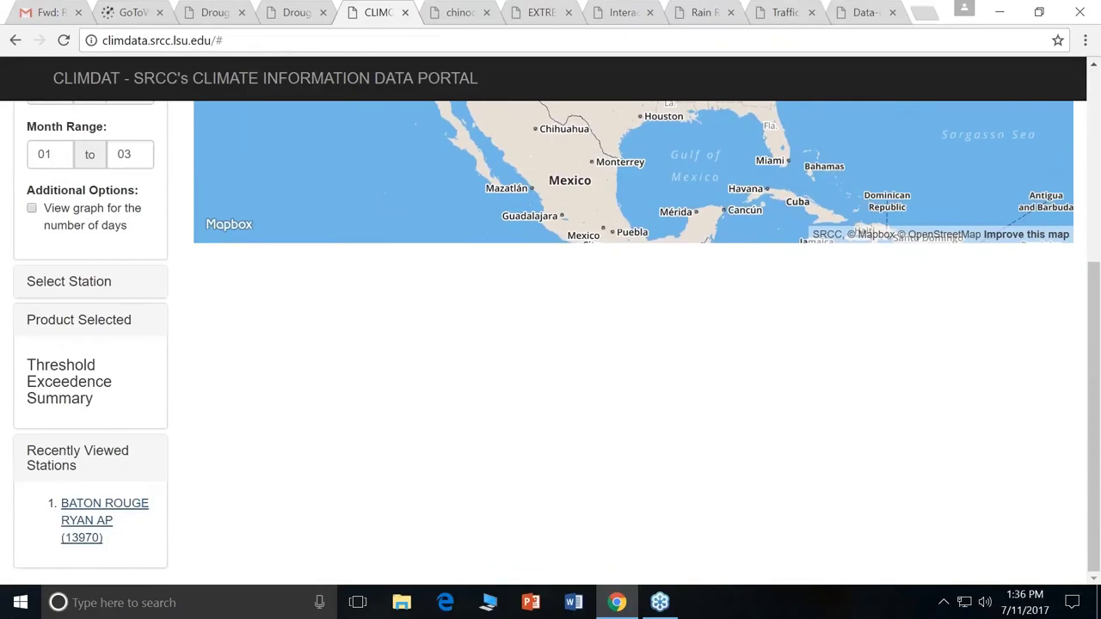
pyautogui.click(76, 516)
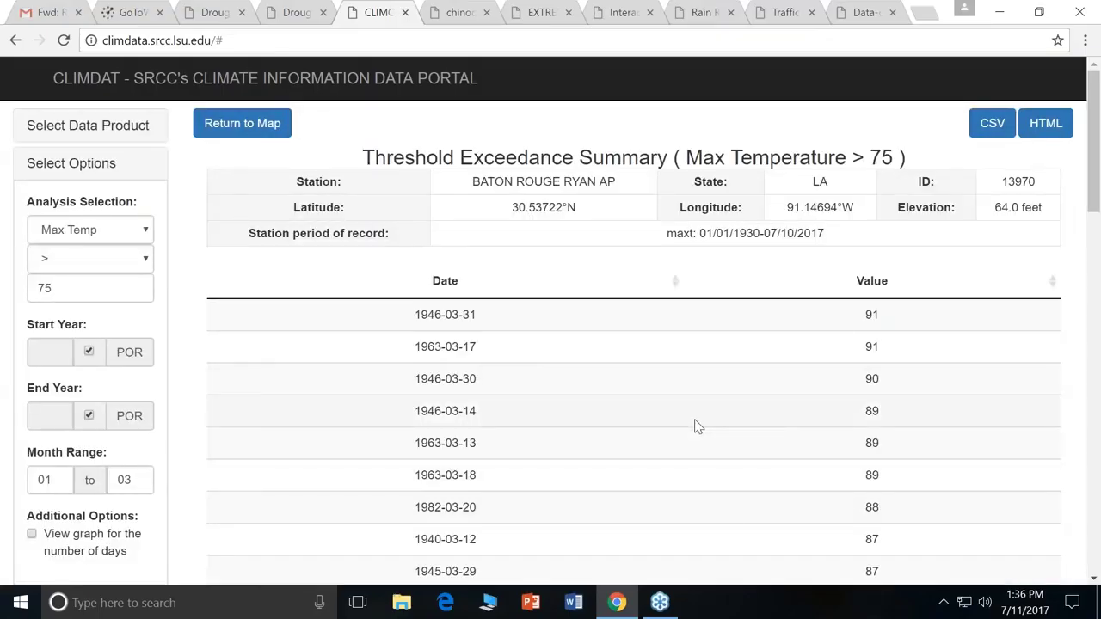
# - Examine the listed dates and maximum temperatures in the threshold exceedance table down to its last row
pyautogui.scroll(-3, 697, 426)
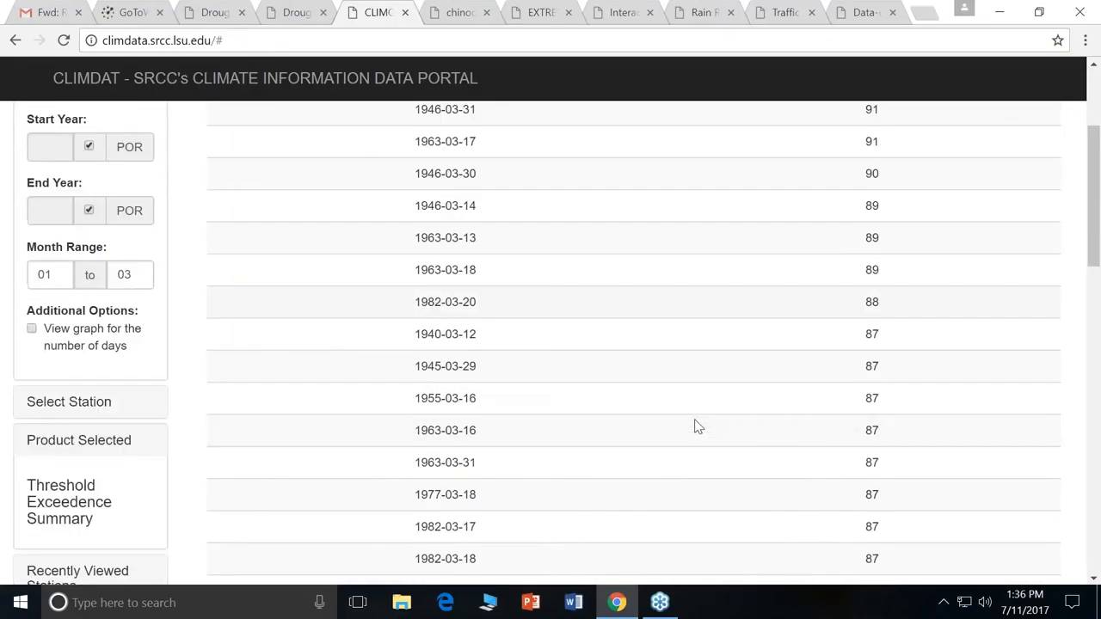
pyautogui.scroll(-5, 696, 426)
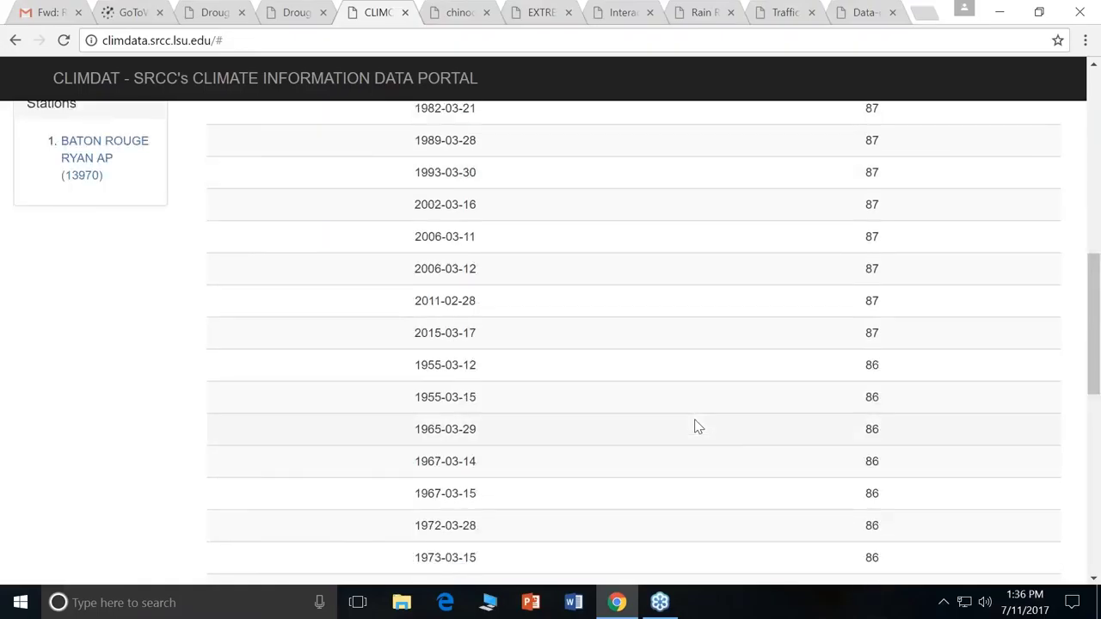
pyautogui.scroll(-2, 697, 425)
pyautogui.scroll(-1, 697, 426)
pyautogui.scroll(-4, 697, 426)
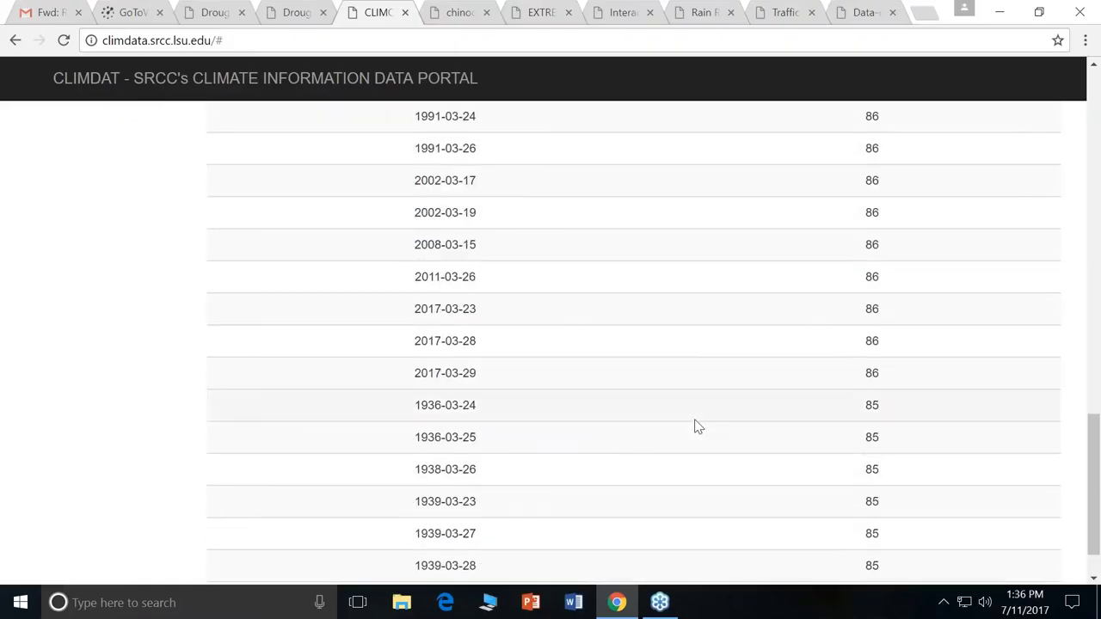
pyautogui.scroll(-1, 696, 426)
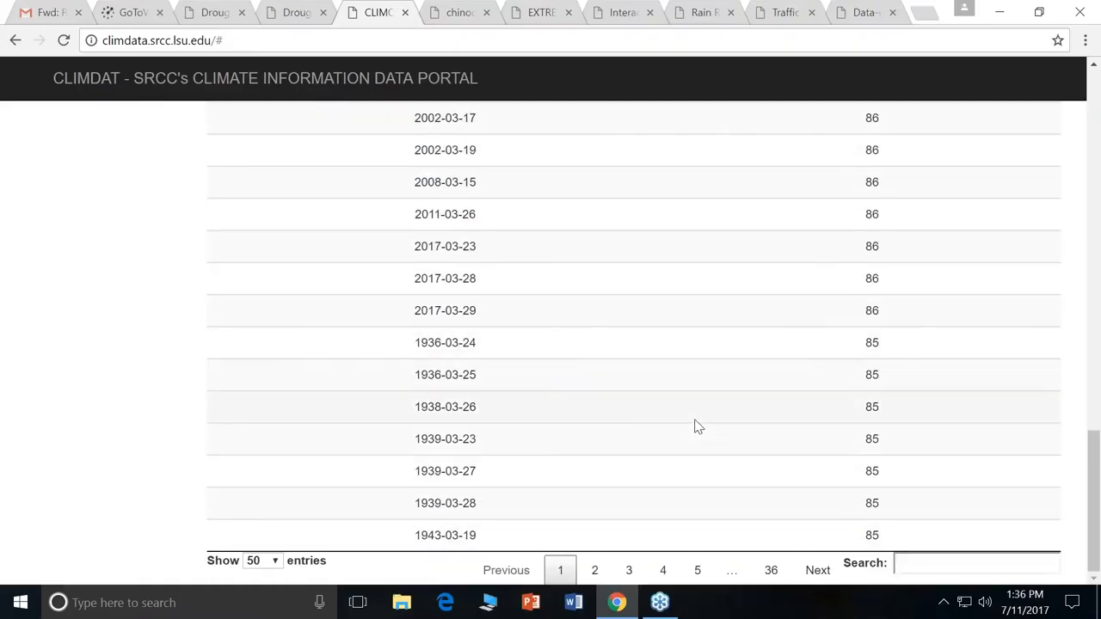
pyautogui.scroll(18, 696, 426)
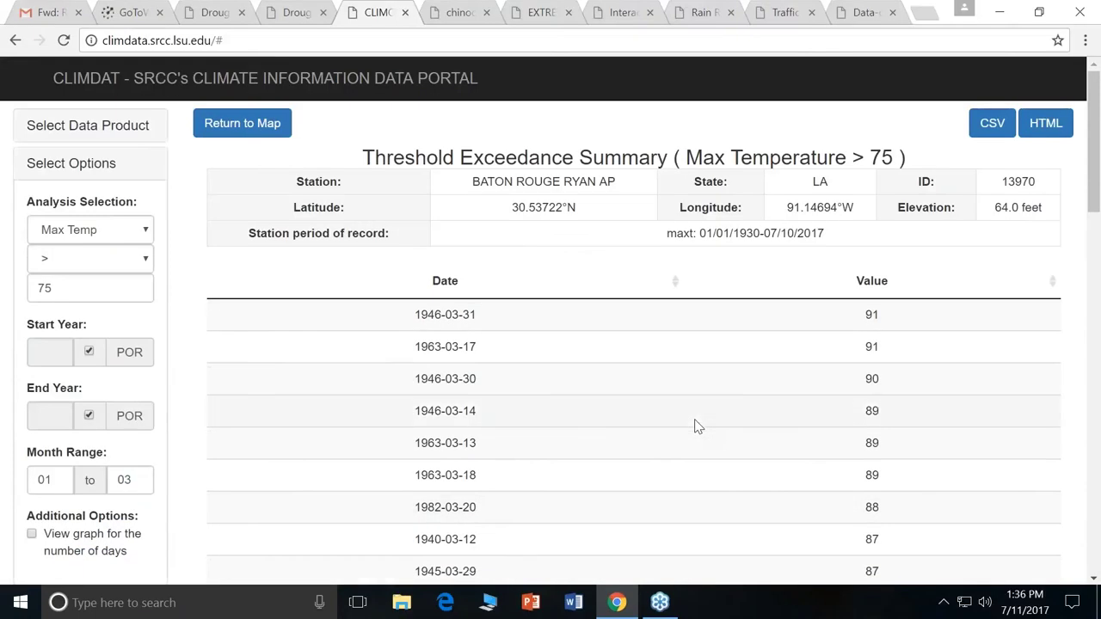
pyautogui.scroll(-4, 697, 425)
pyautogui.scroll(4, 697, 425)
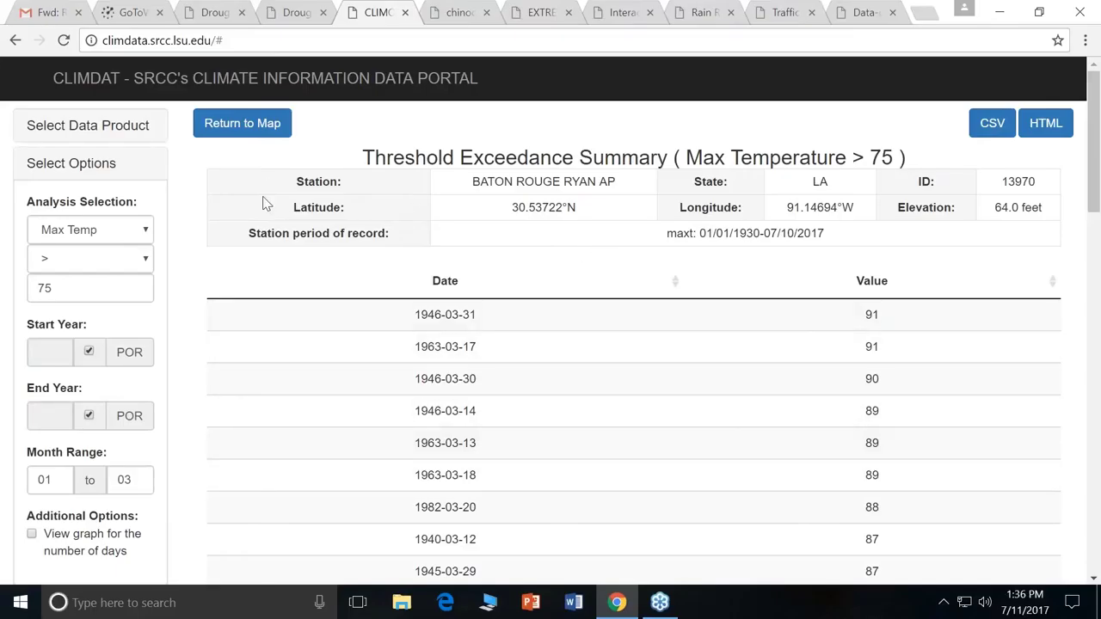
# - Switch to the single-station Monthly Climate Data Summaries product
pyautogui.click(99, 129)
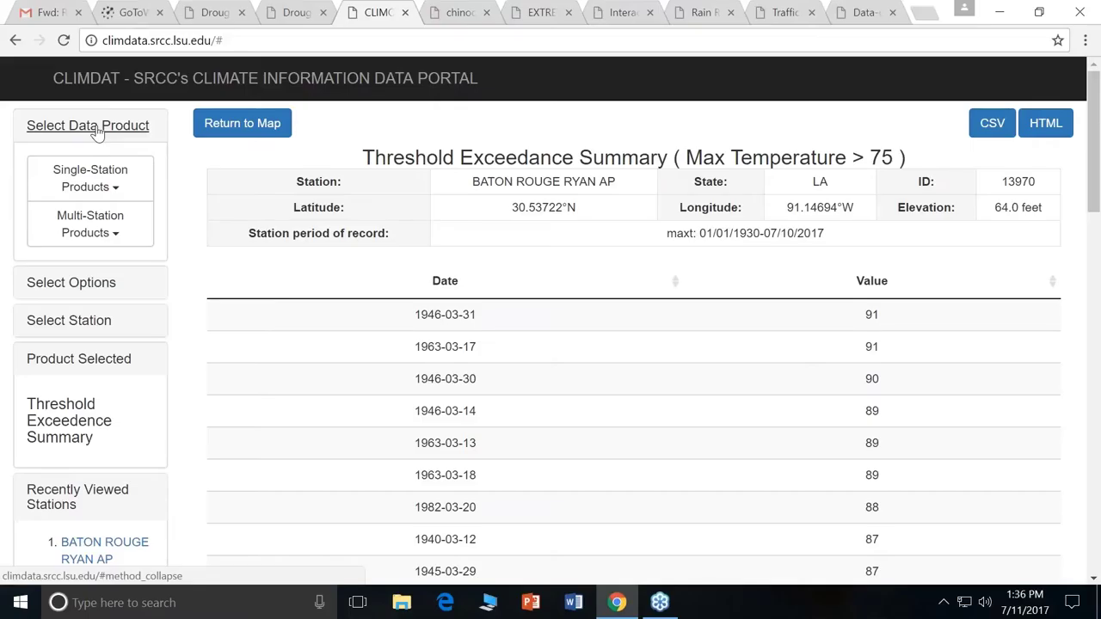
pyautogui.click(97, 181)
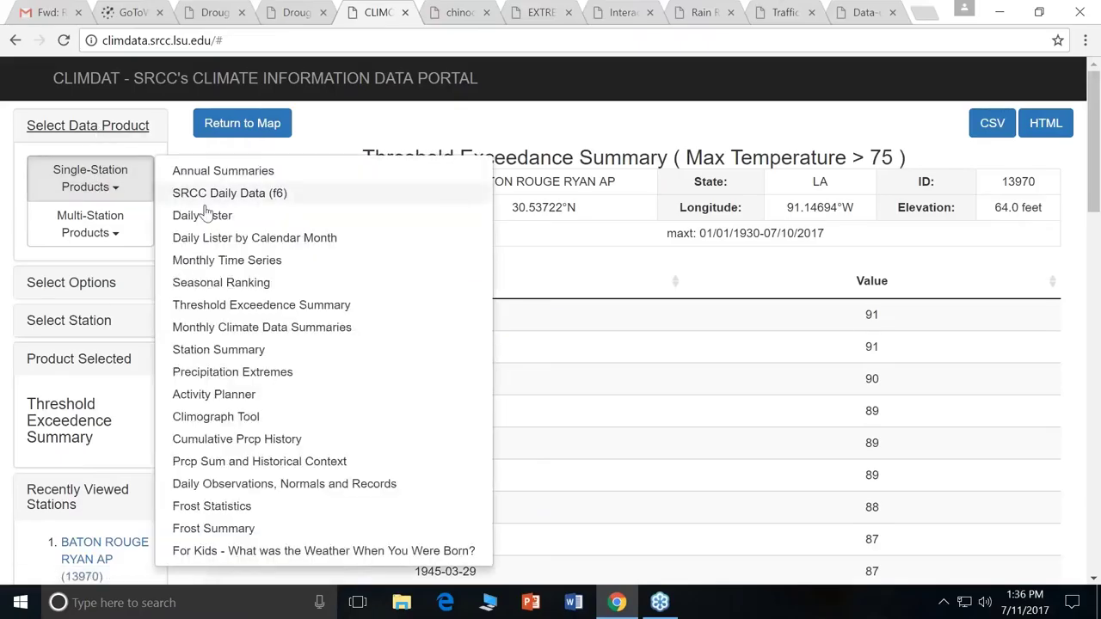
pyautogui.click(252, 334)
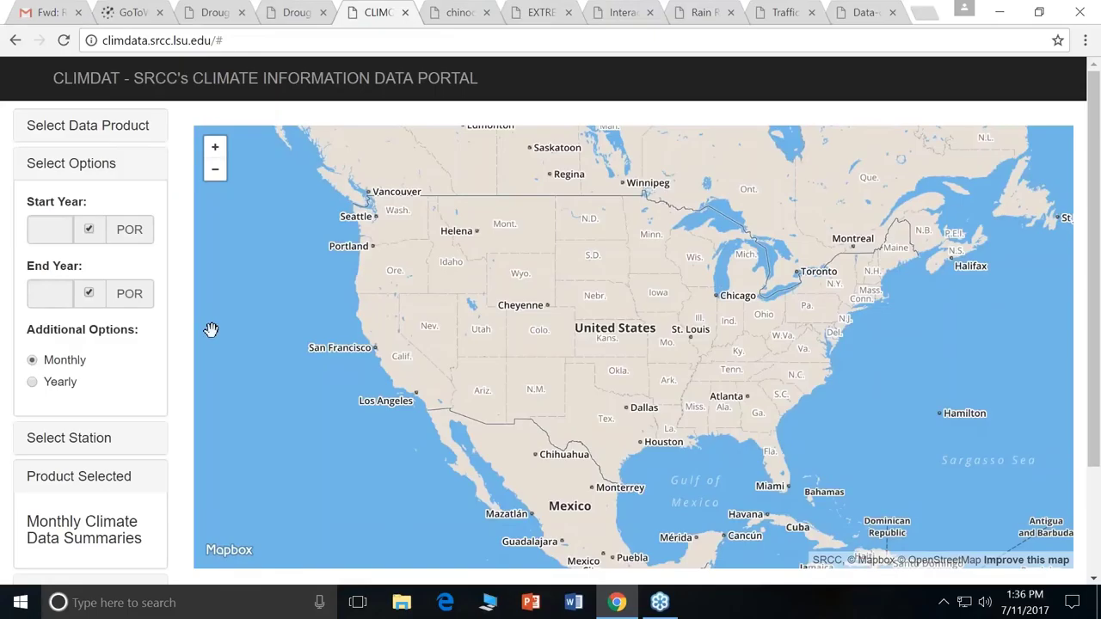
# - Set both the start and end year to 2016 and generate the monthly summaries for the recently viewed station BATON ROUGE RYAN AP
pyautogui.click(89, 229)
pyautogui.click(87, 231)
pyautogui.click(89, 230)
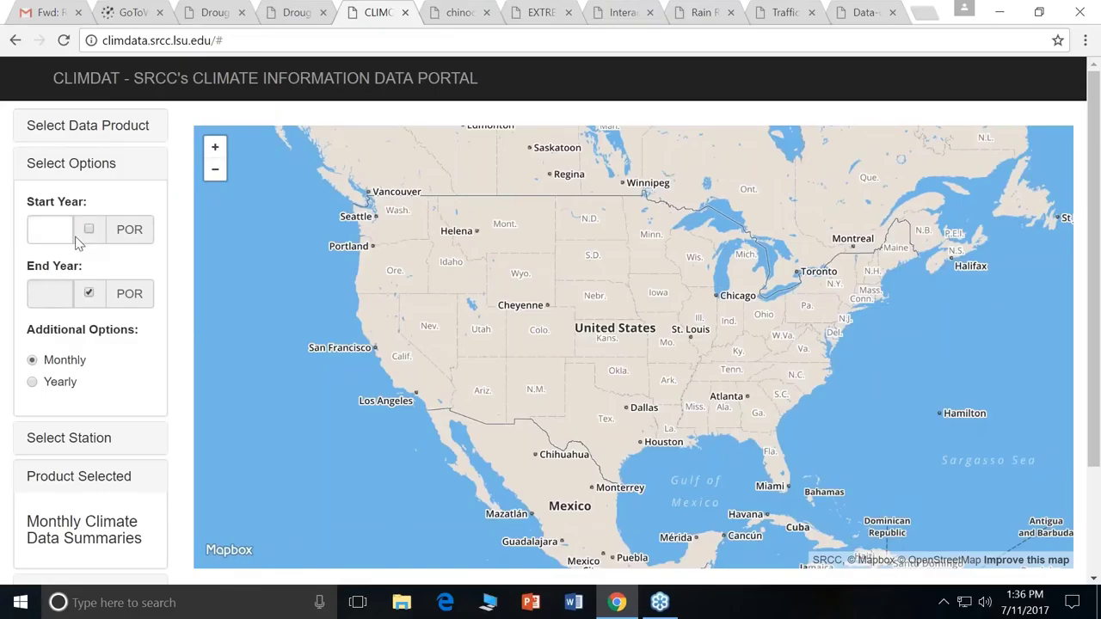
pyautogui.click(41, 229)
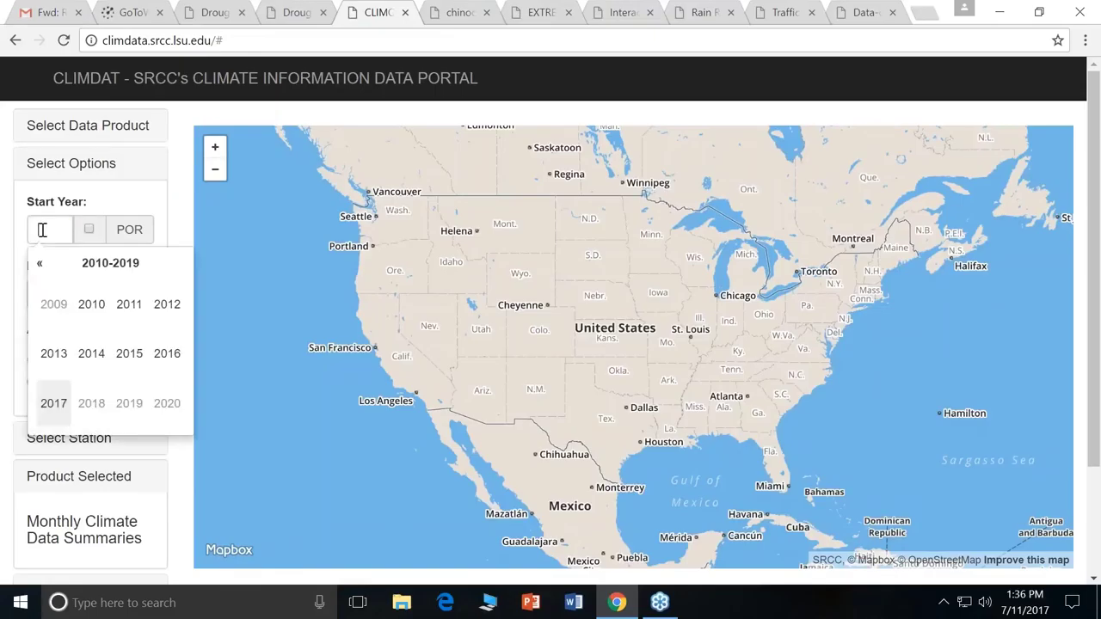
pyautogui.click(167, 354)
pyautogui.click(89, 294)
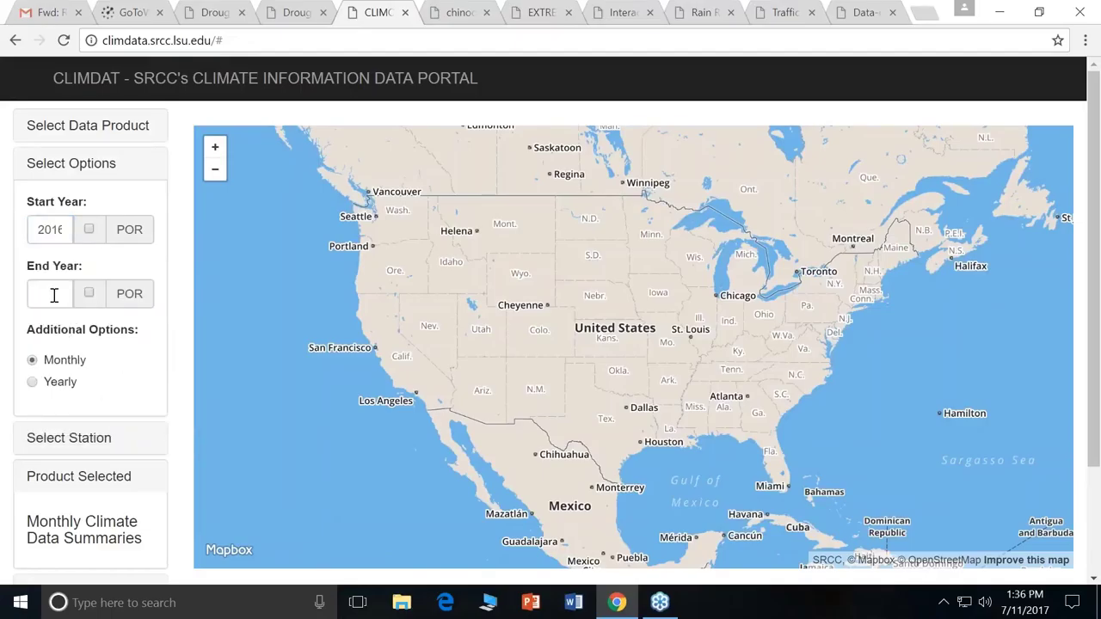
pyautogui.click(54, 292)
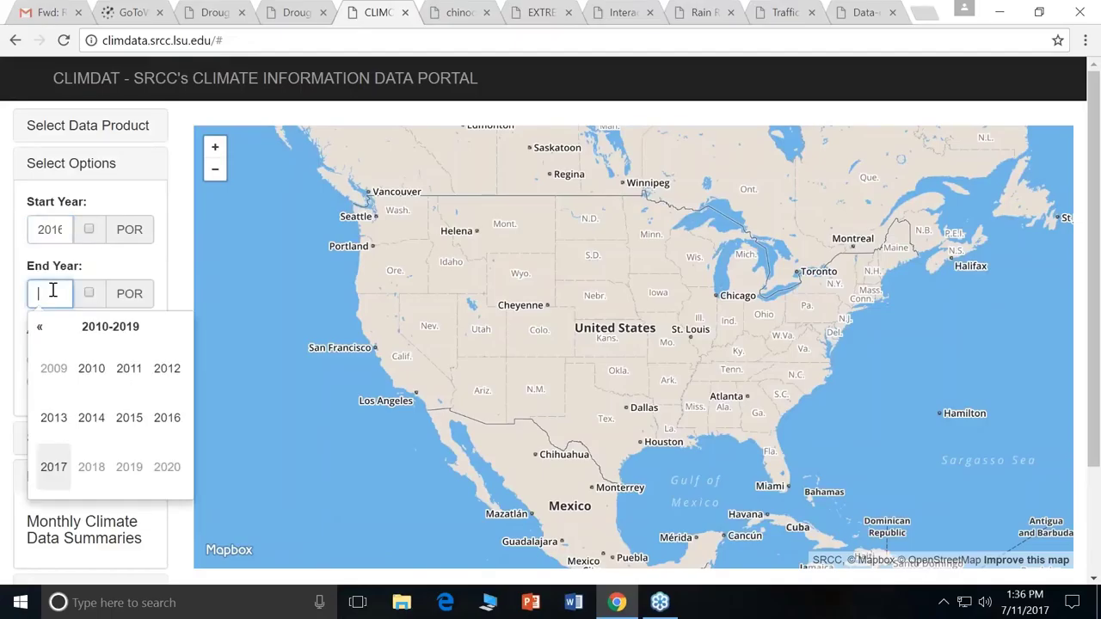
pyautogui.click(167, 419)
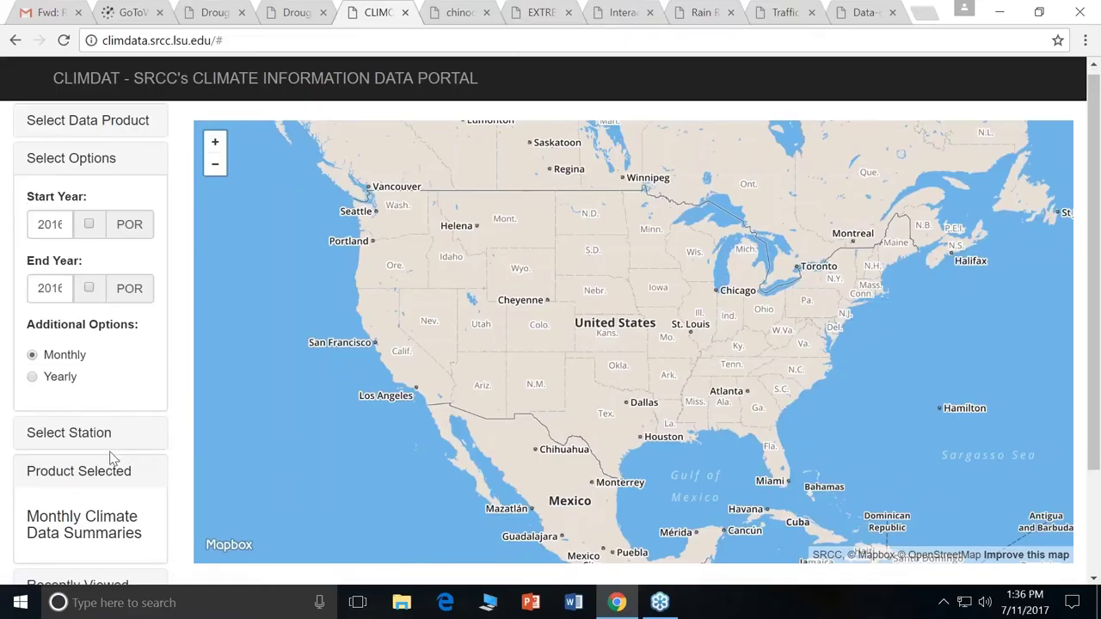
pyautogui.scroll(-3, 112, 457)
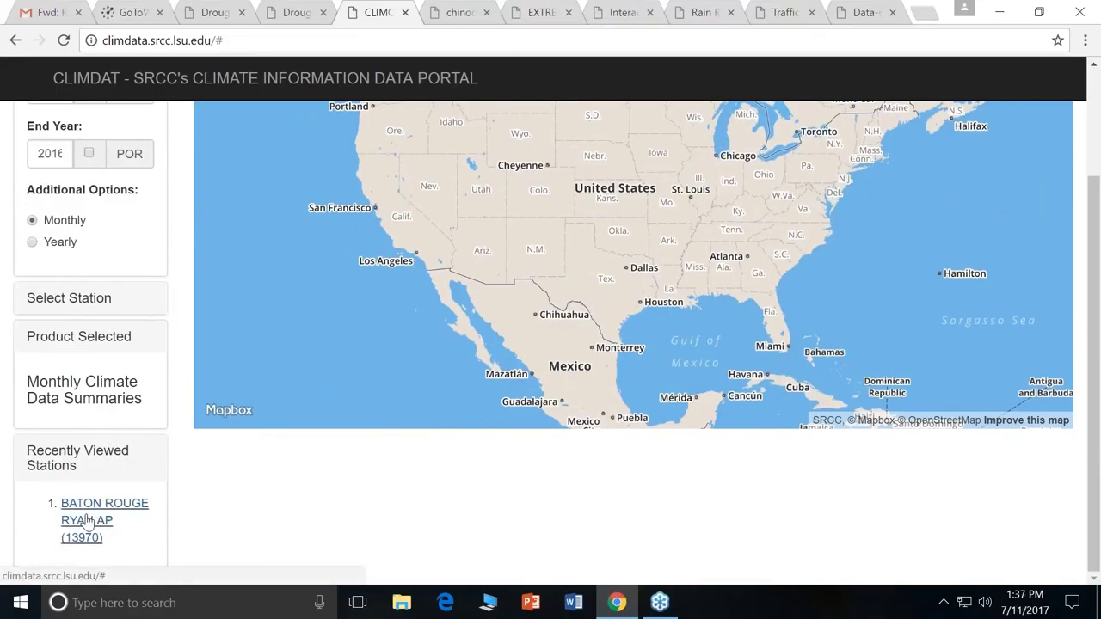
pyautogui.click(87, 522)
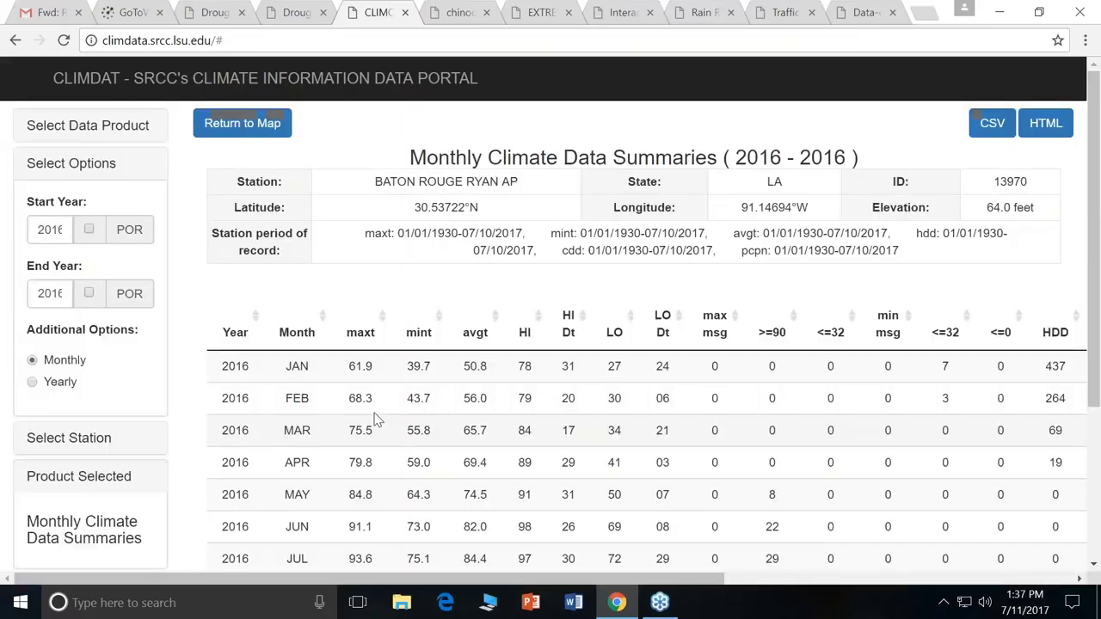
# - Examine the 2016 monthly rows and the ANNUAL row, including the temperature, threshold-day and HDD columns
pyautogui.scroll(-2, 86, 522)
pyautogui.scroll(-1, 439, 429)
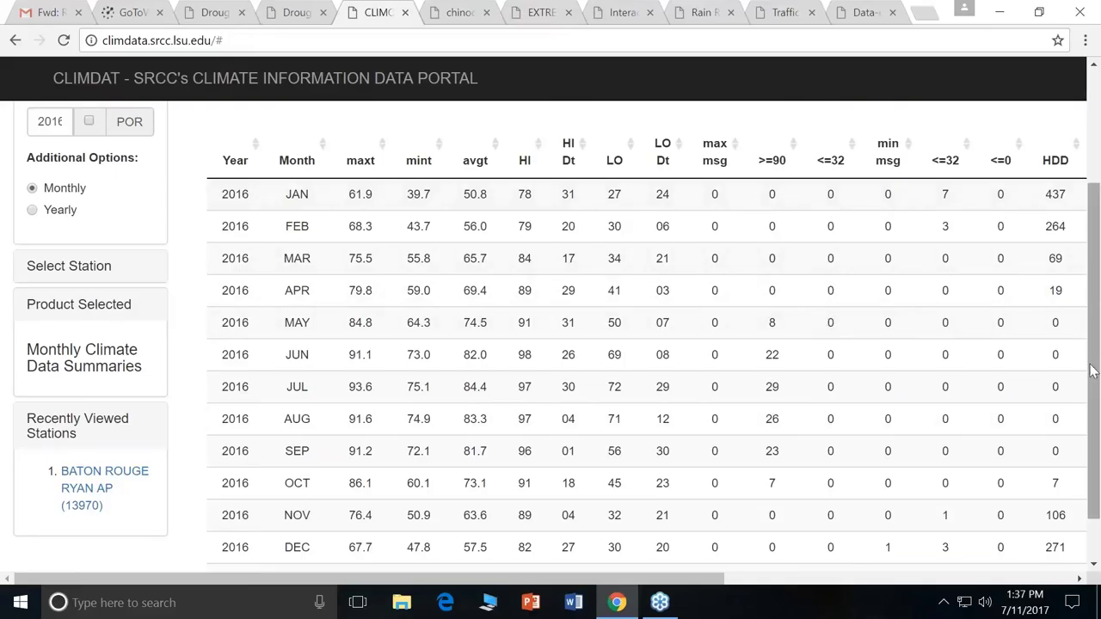
pyautogui.scroll(-1, 731, 361)
pyautogui.scroll(-1, 731, 361)
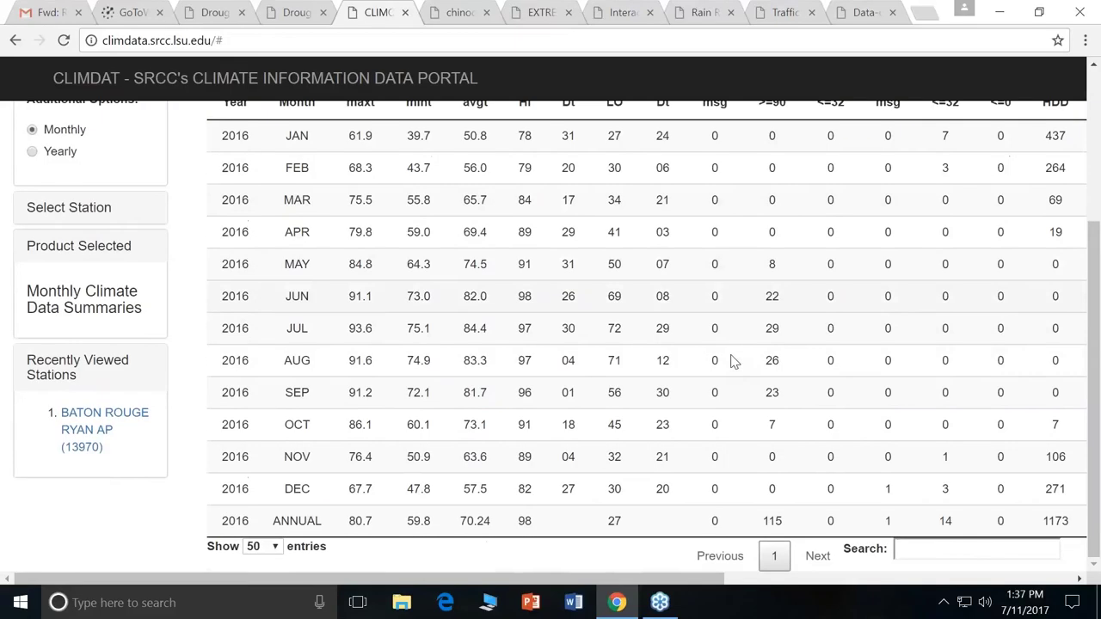
pyautogui.scroll(2, 731, 362)
pyautogui.scroll(-1, 731, 361)
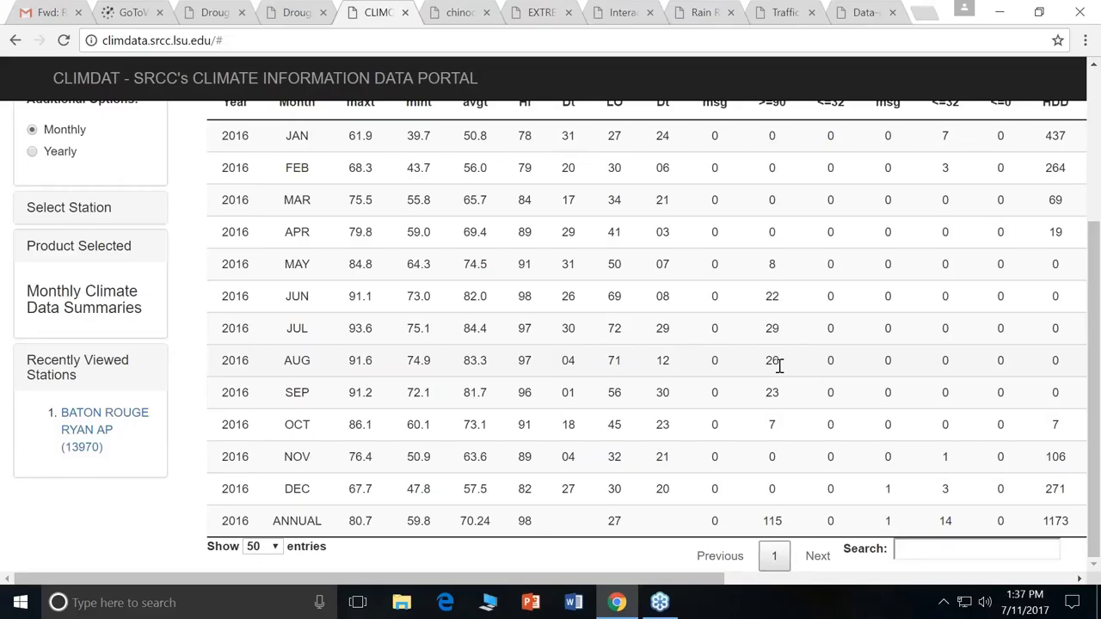
pyautogui.scroll(1, 779, 365)
pyautogui.scroll(-1, 813, 364)
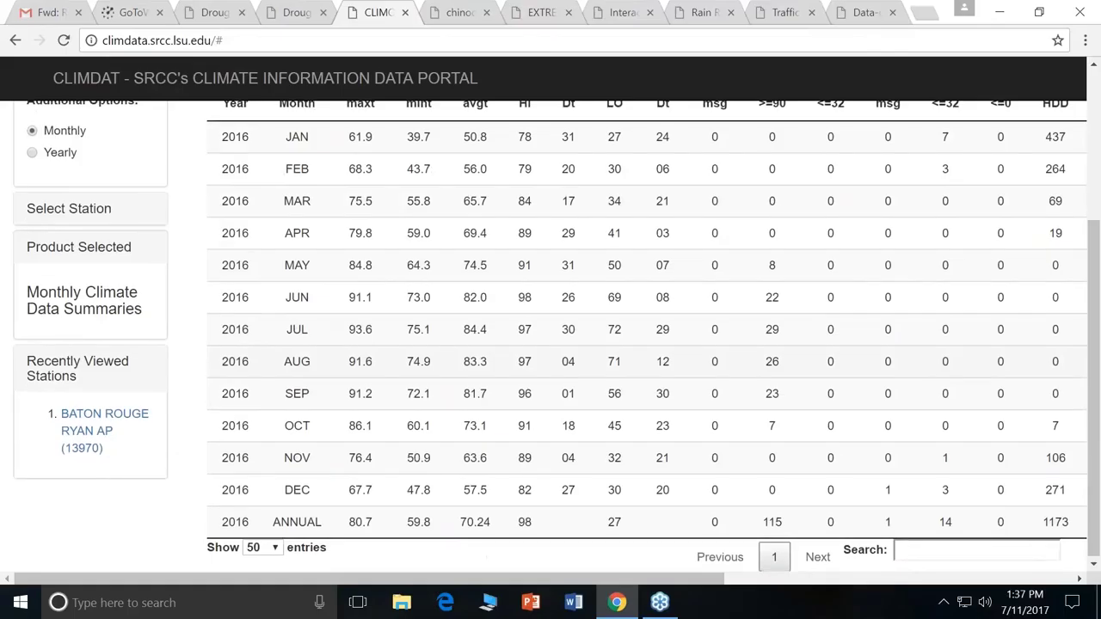
pyautogui.scroll(3, 610, 450)
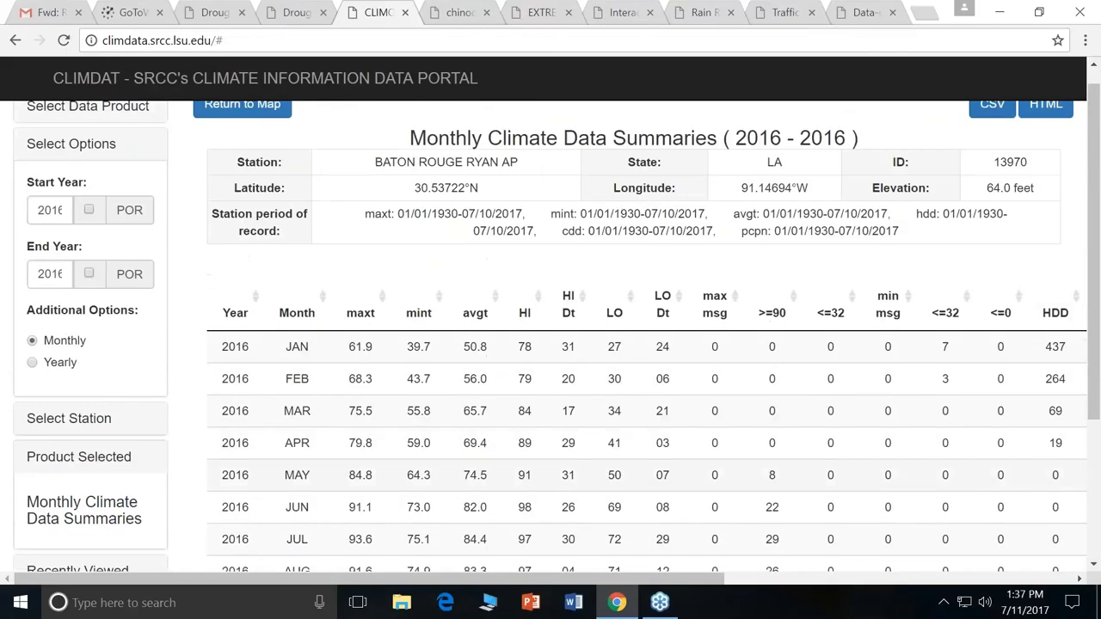
pyautogui.scroll(1, 557, 322)
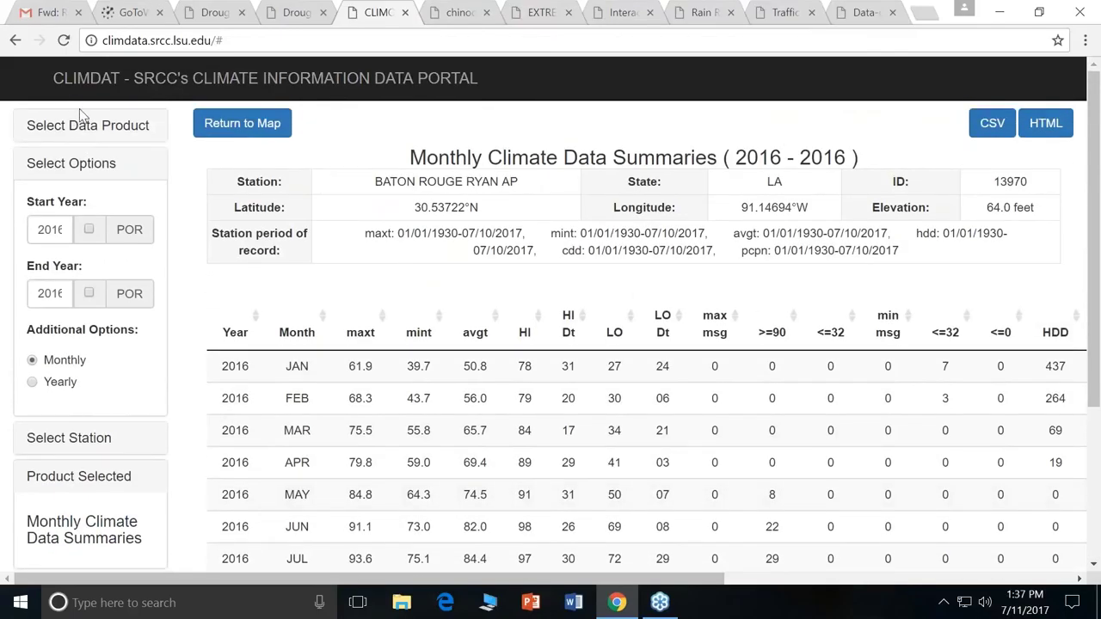
# - Switch to the single-station Station Summary product and generate it for the recently viewed station BATON ROUGE RYAN AP
pyautogui.click(81, 126)
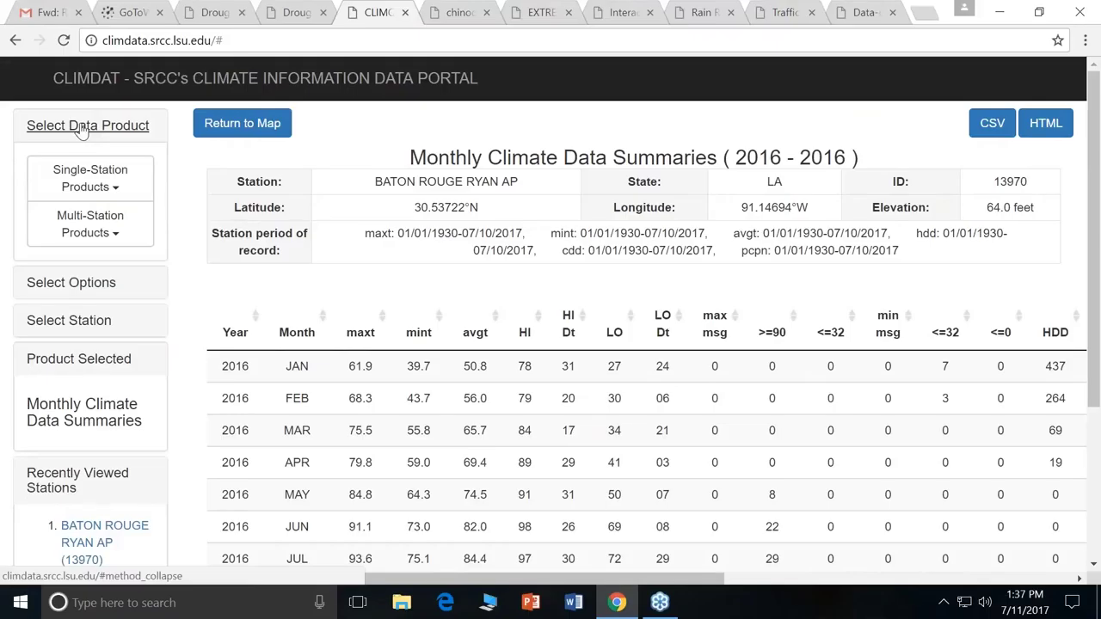
pyautogui.click(115, 179)
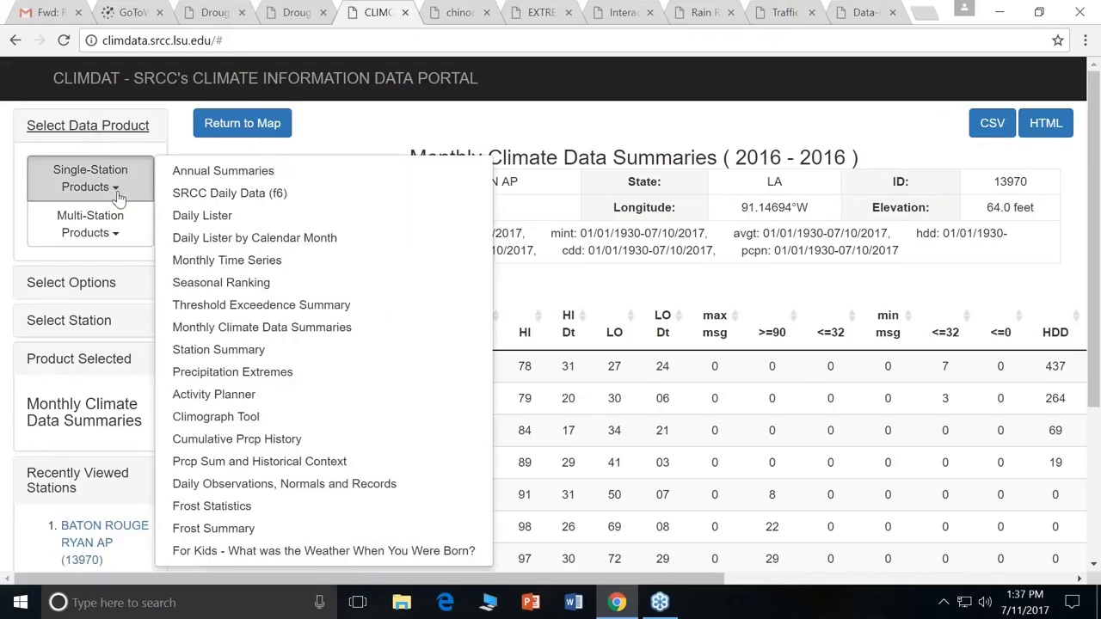
pyautogui.click(90, 225)
pyautogui.click(131, 186)
pyautogui.click(234, 358)
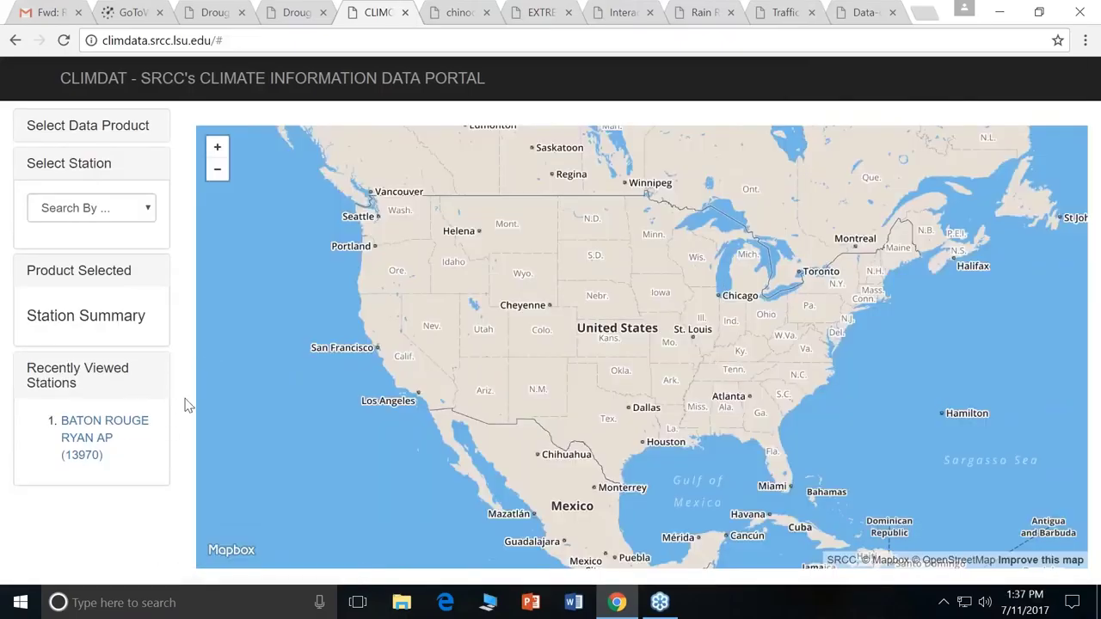
pyautogui.click(101, 440)
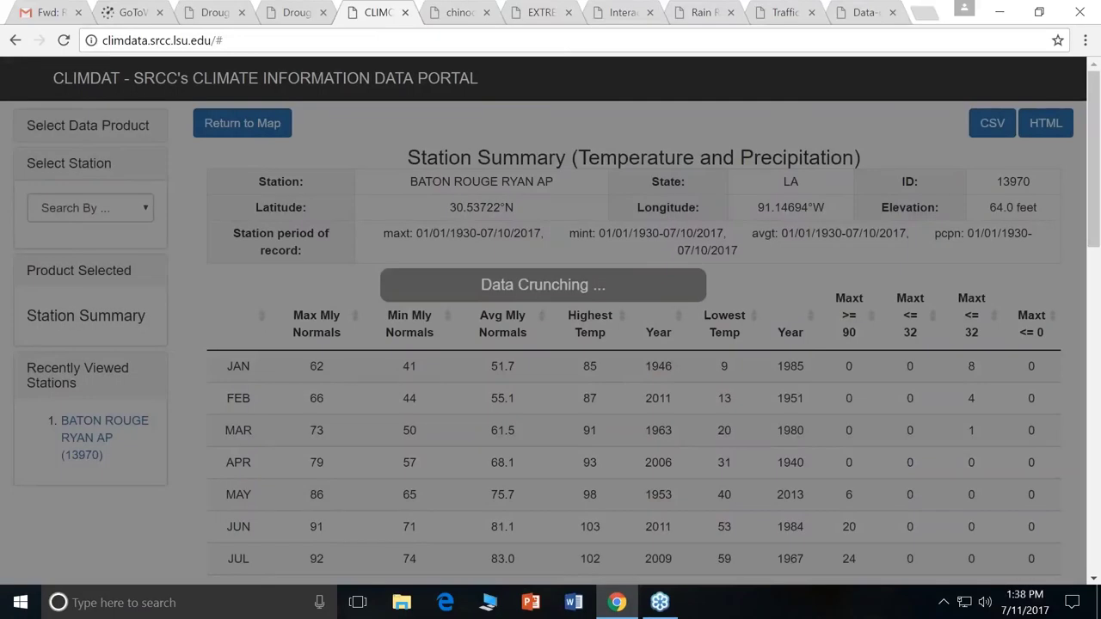
# - Examine the Station Summary's monthly and seasonal rows, including normals, highest and lowest temperatures with their years, and threshold-day columns
pyautogui.scroll(-1, 676, 434)
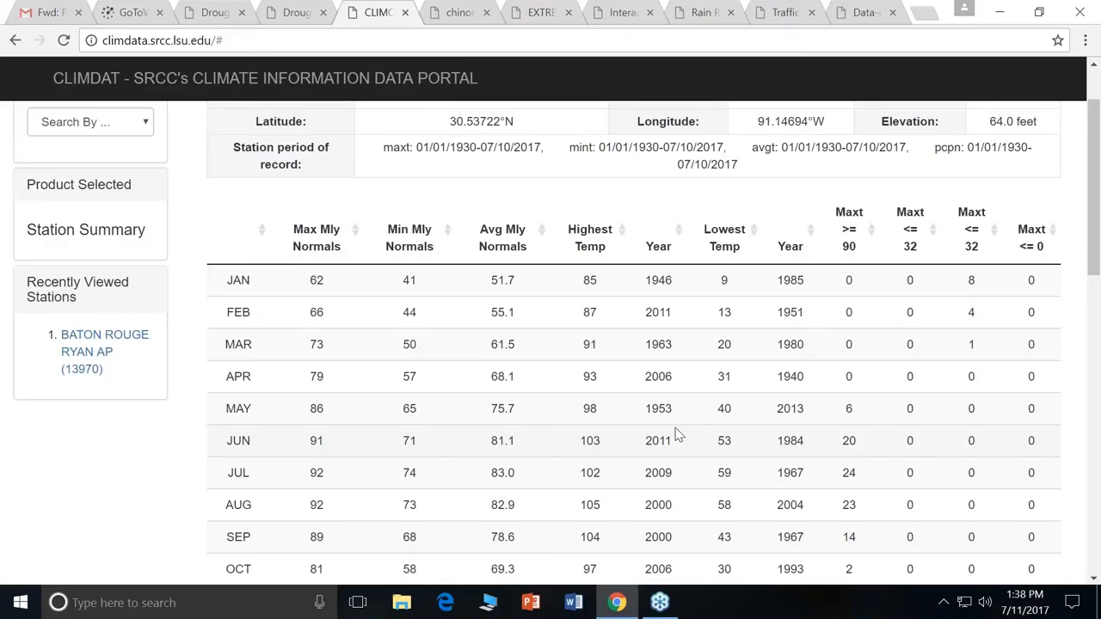
pyautogui.scroll(-1, 675, 434)
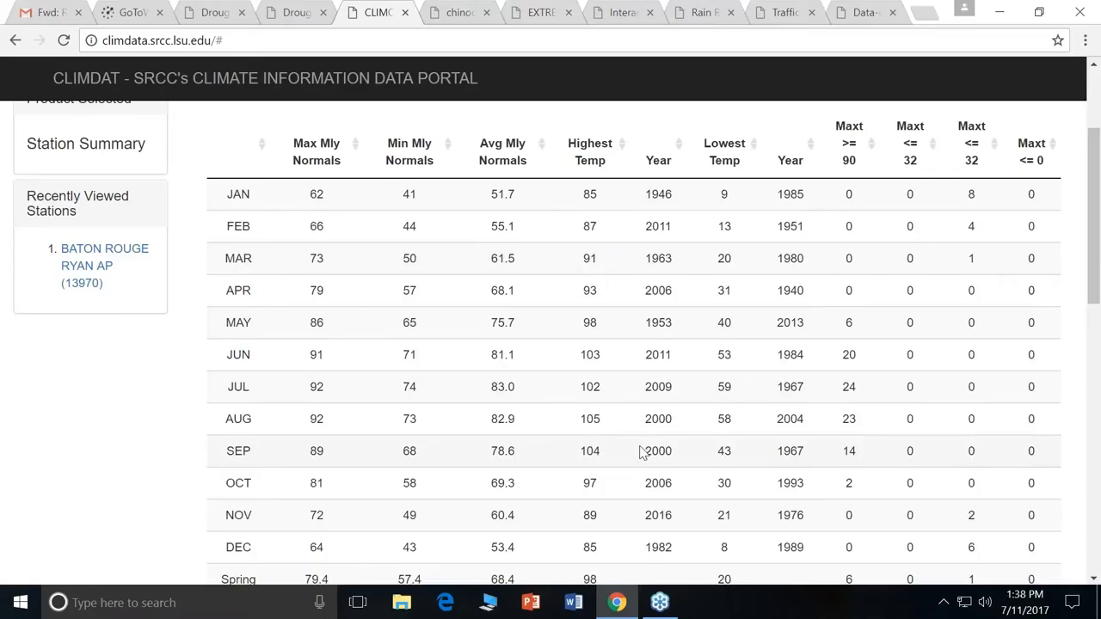
pyautogui.scroll(-1, 644, 453)
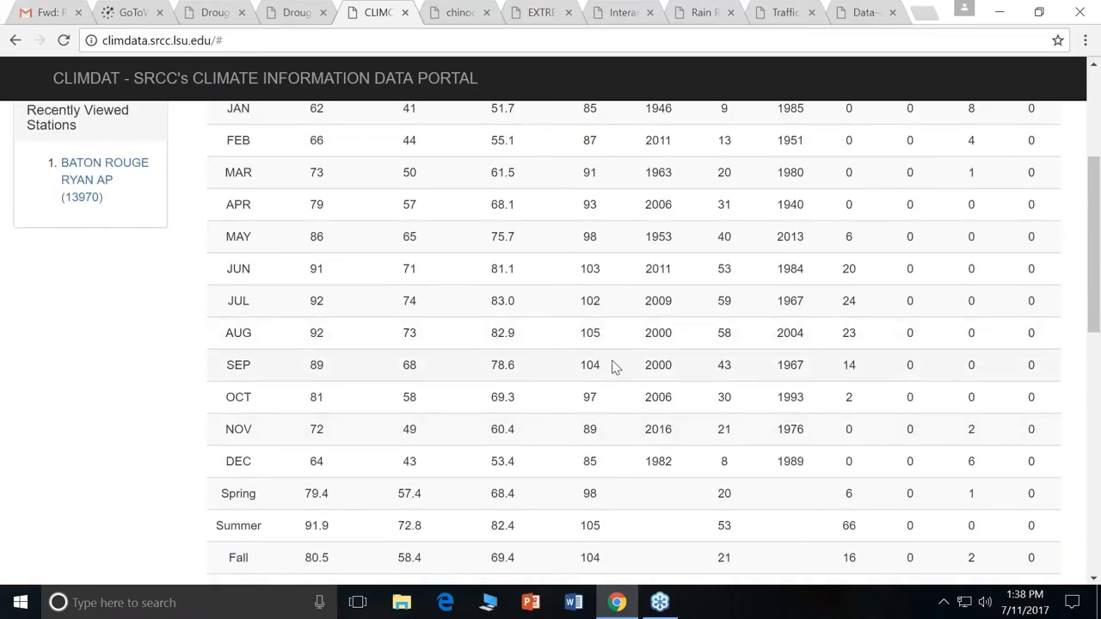
pyautogui.scroll(2, 612, 368)
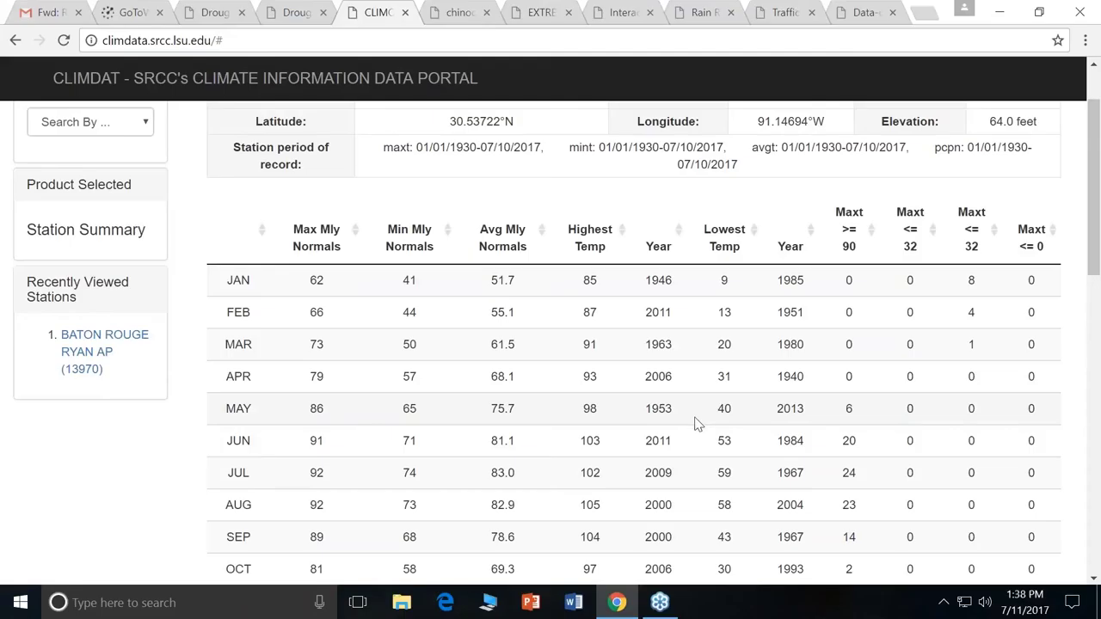
pyautogui.scroll(-2, 702, 418)
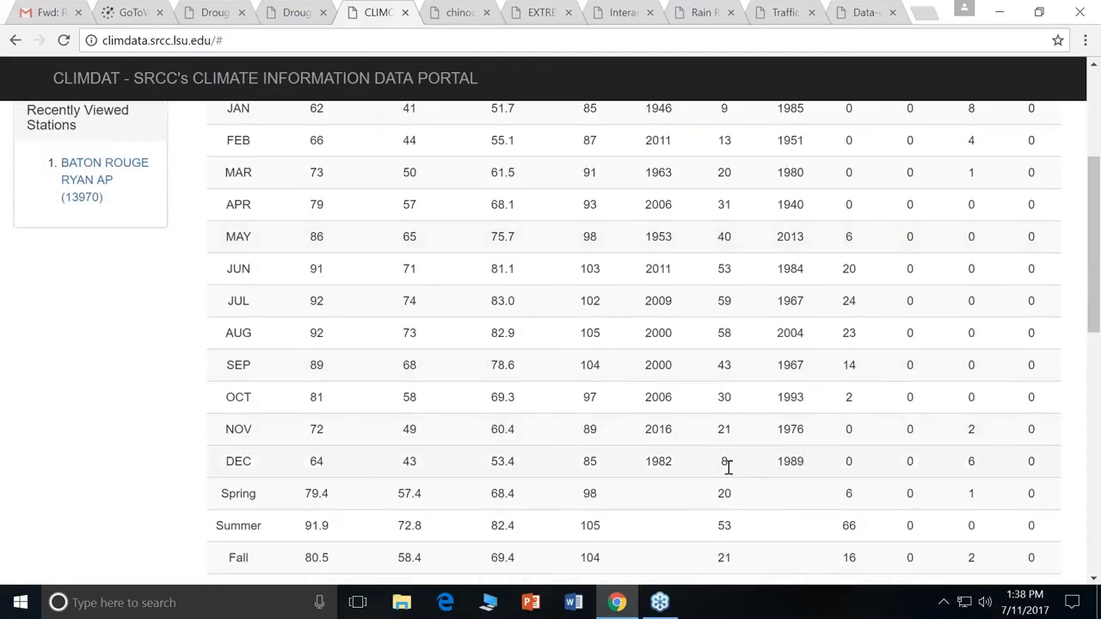
pyautogui.scroll(2, 759, 471)
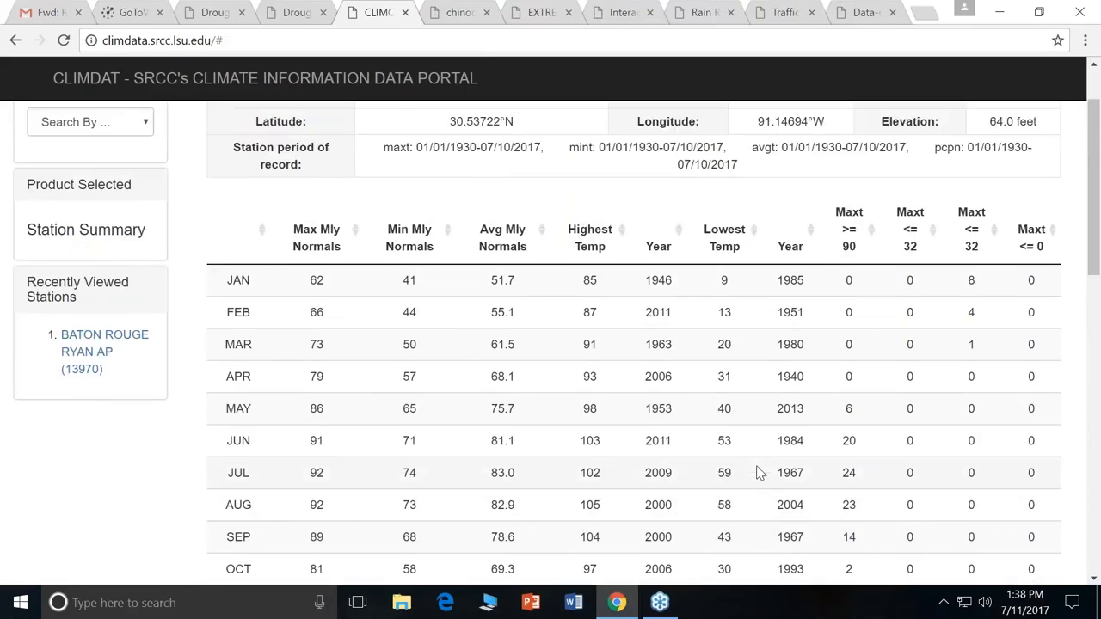
pyautogui.scroll(-1, 762, 472)
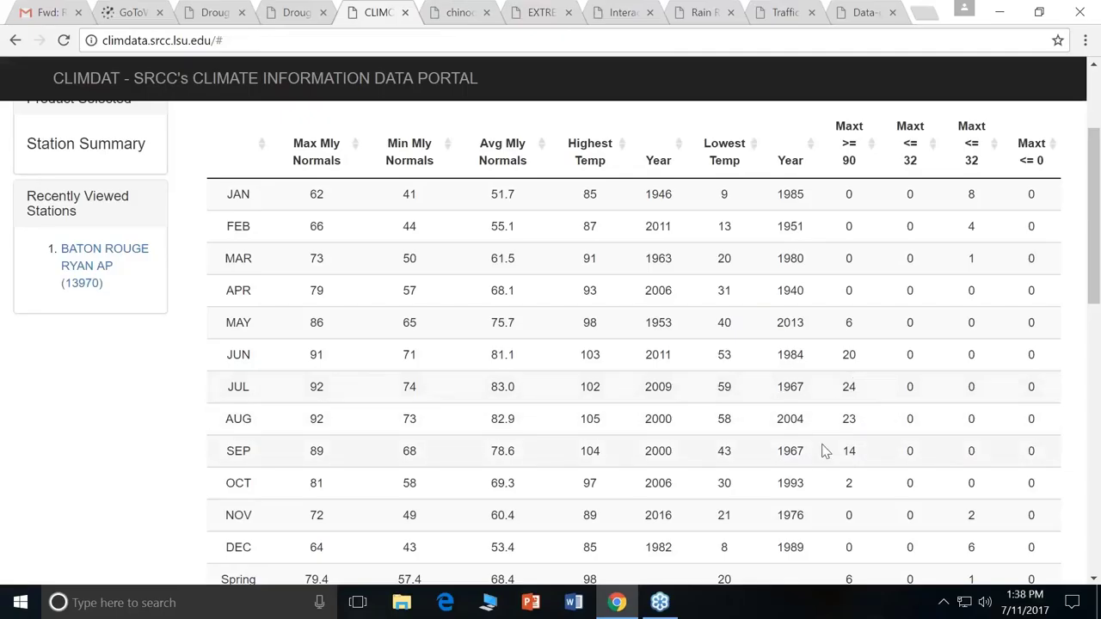
pyautogui.scroll(3, 824, 450)
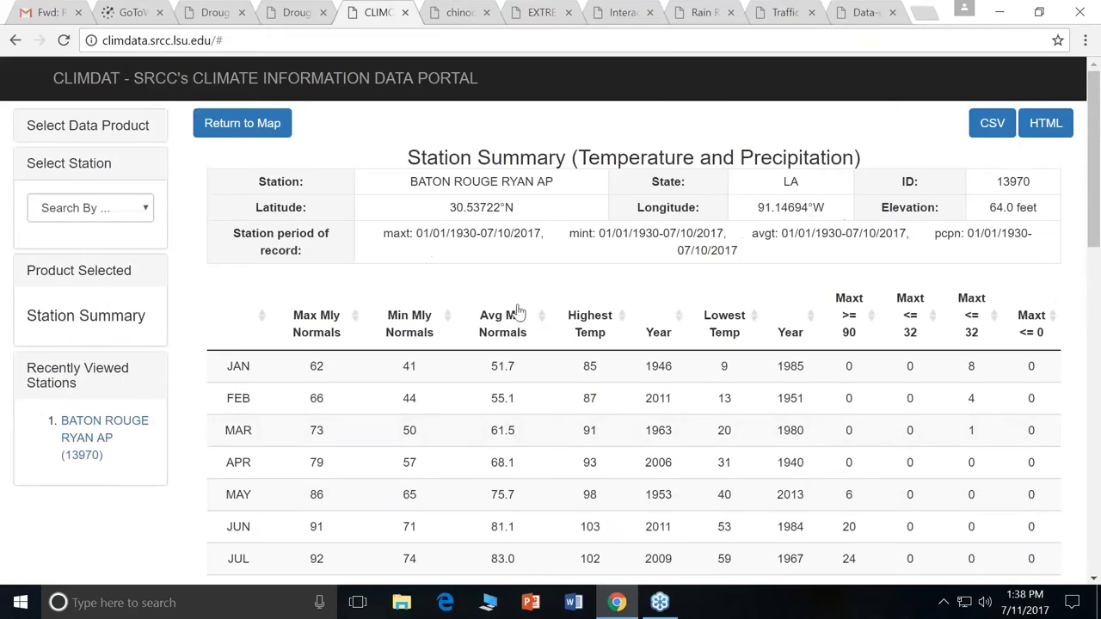
# - Switch to the single-station Activity Planner product and set its month and day to July 4
pyautogui.click(124, 126)
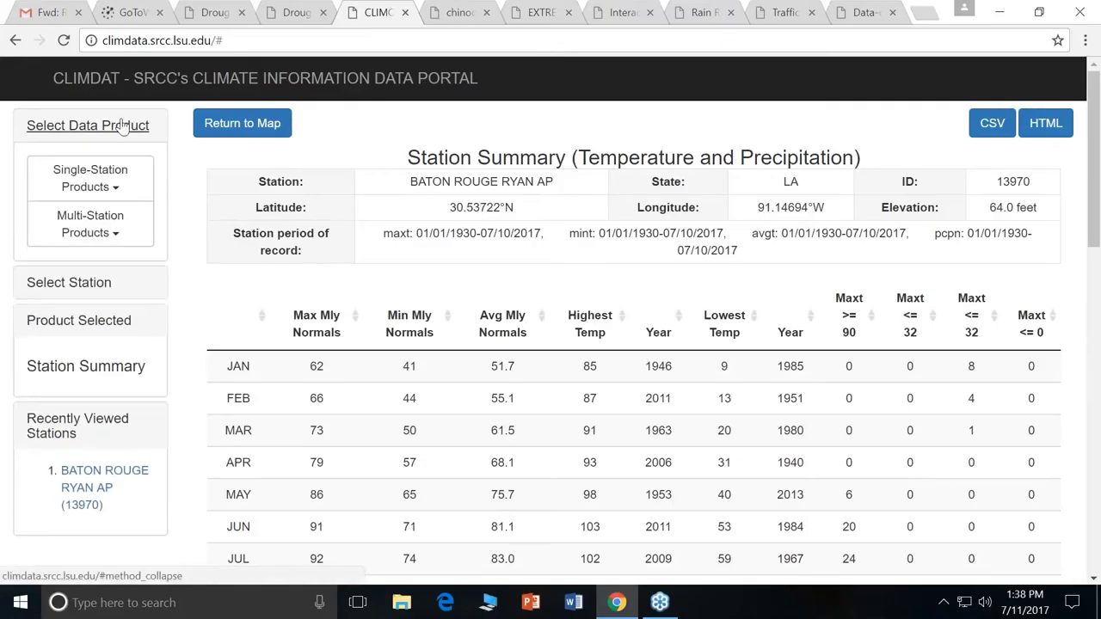
pyautogui.click(124, 168)
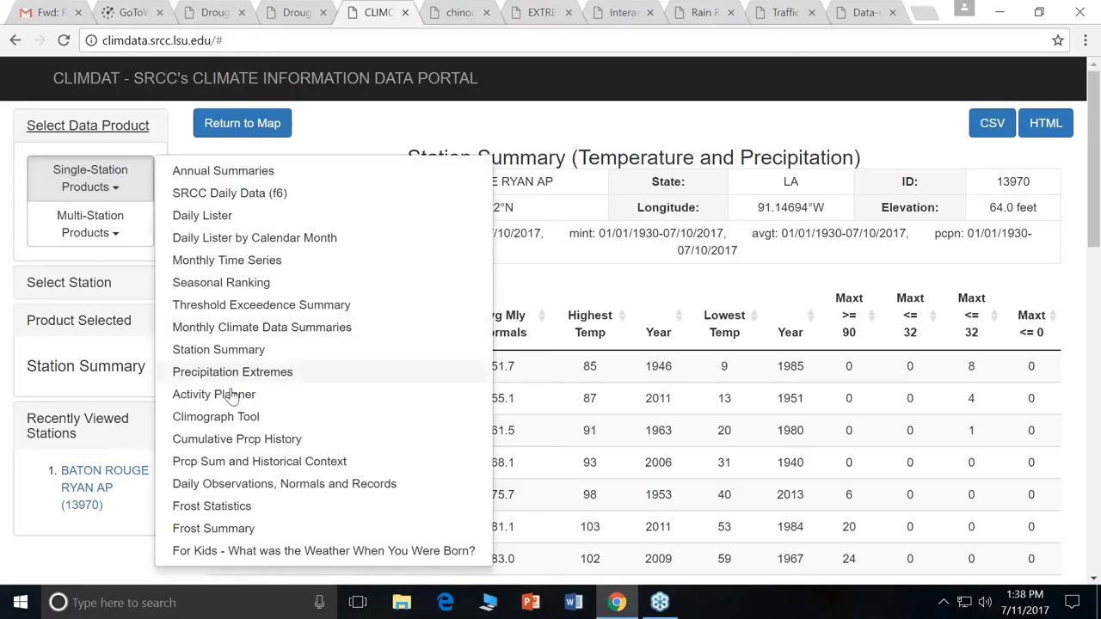
pyautogui.click(203, 394)
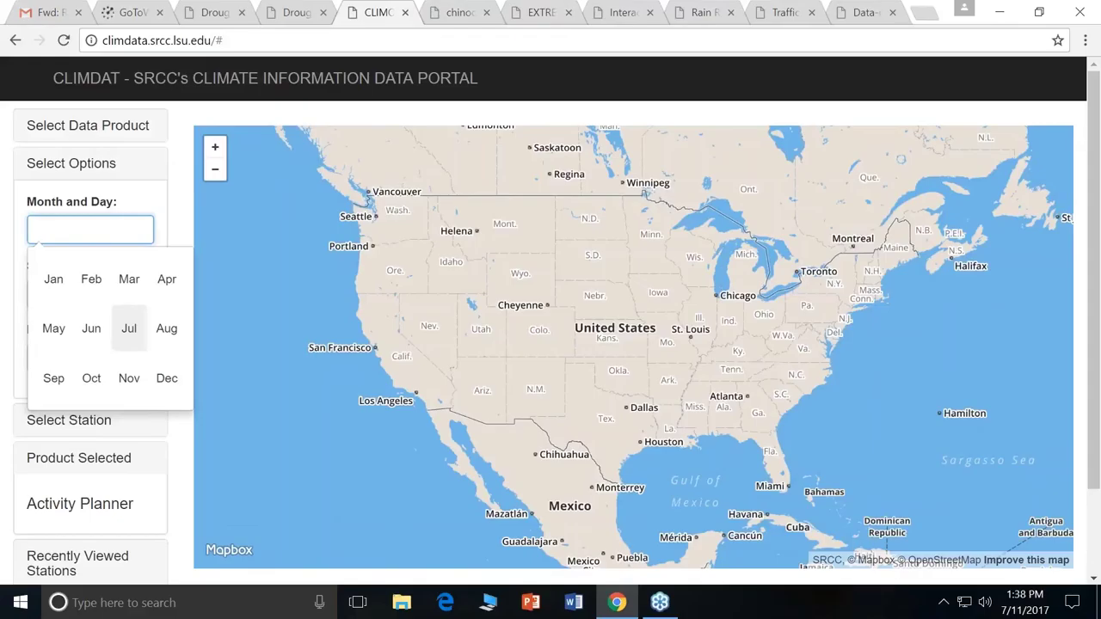
pyautogui.click(125, 330)
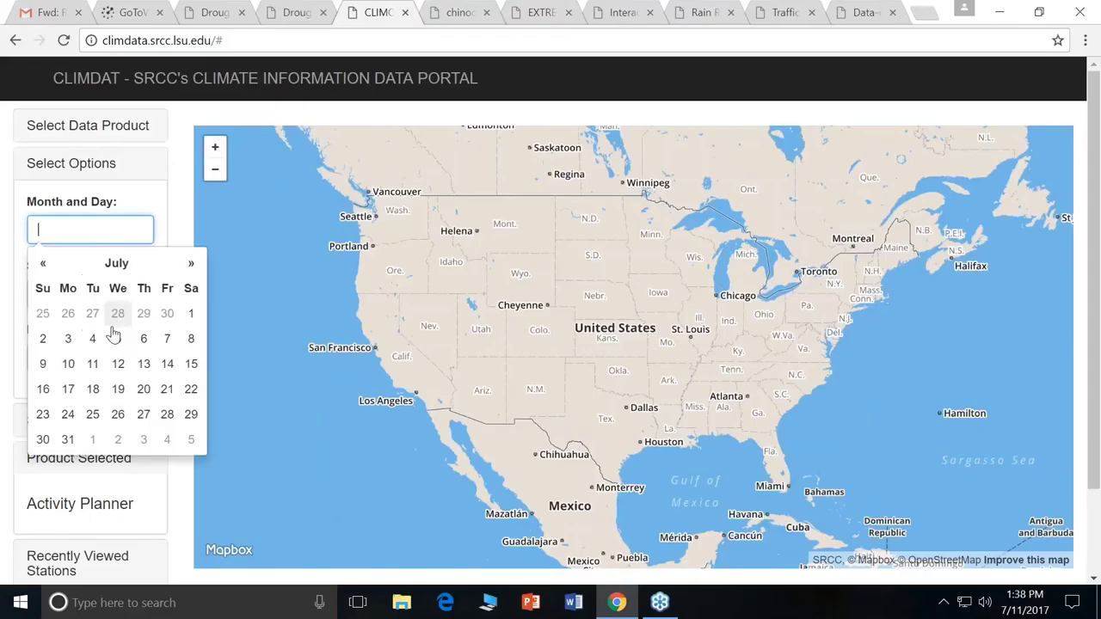
pyautogui.click(91, 340)
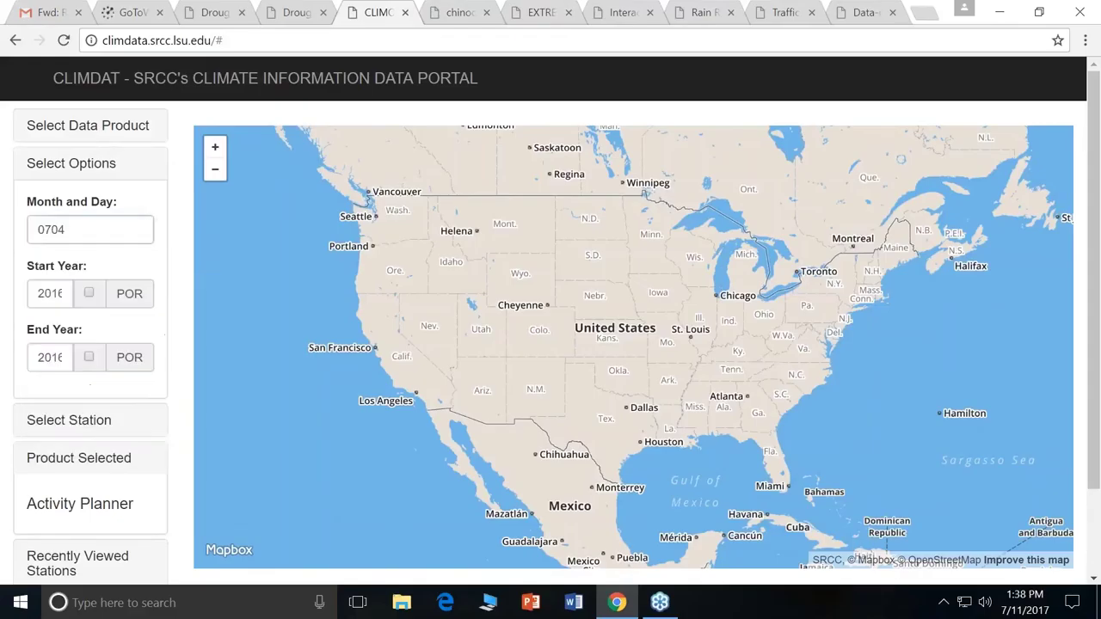
# - Use the period of record for both start and end year and generate the Activity Planner for the recently viewed station BATON ROUGE RYAN AP
pyautogui.click(91, 295)
pyautogui.click(90, 359)
pyautogui.scroll(-2, 120, 443)
pyautogui.click(99, 512)
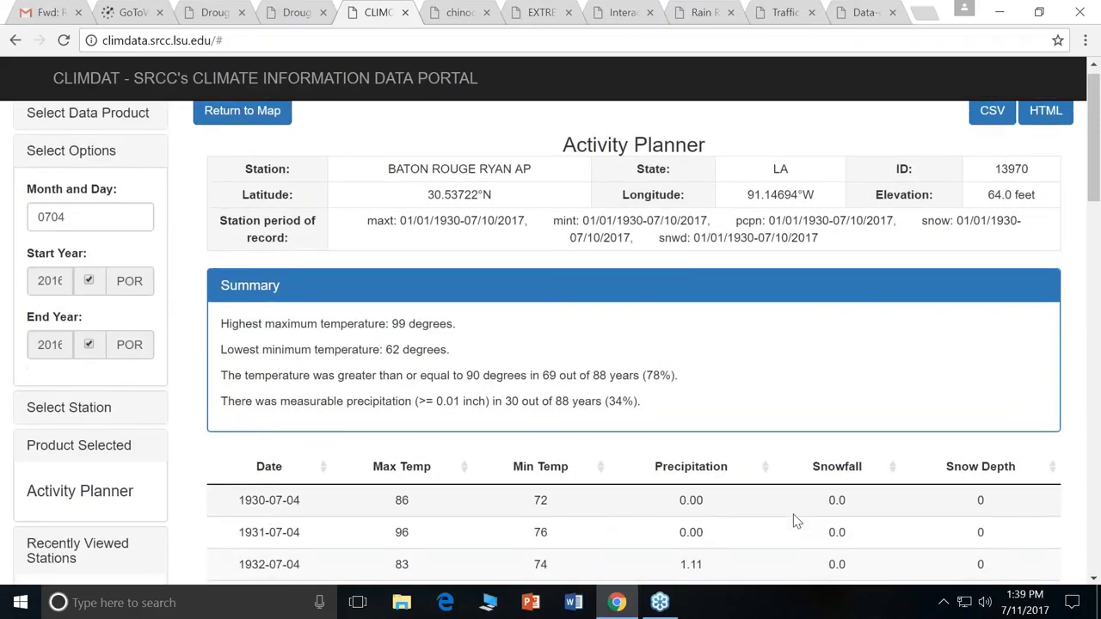
# - Sort the Activity Planner table by date with the newest years first and review the July 4 records for past years
pyautogui.scroll(-2, 791, 520)
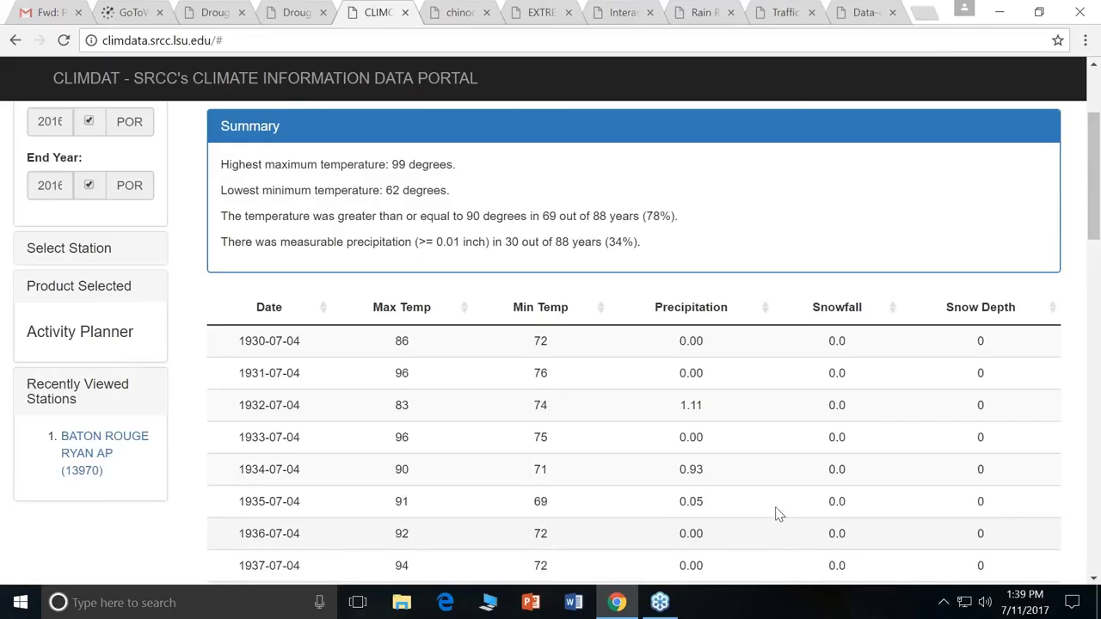
pyautogui.scroll(-1, 748, 483)
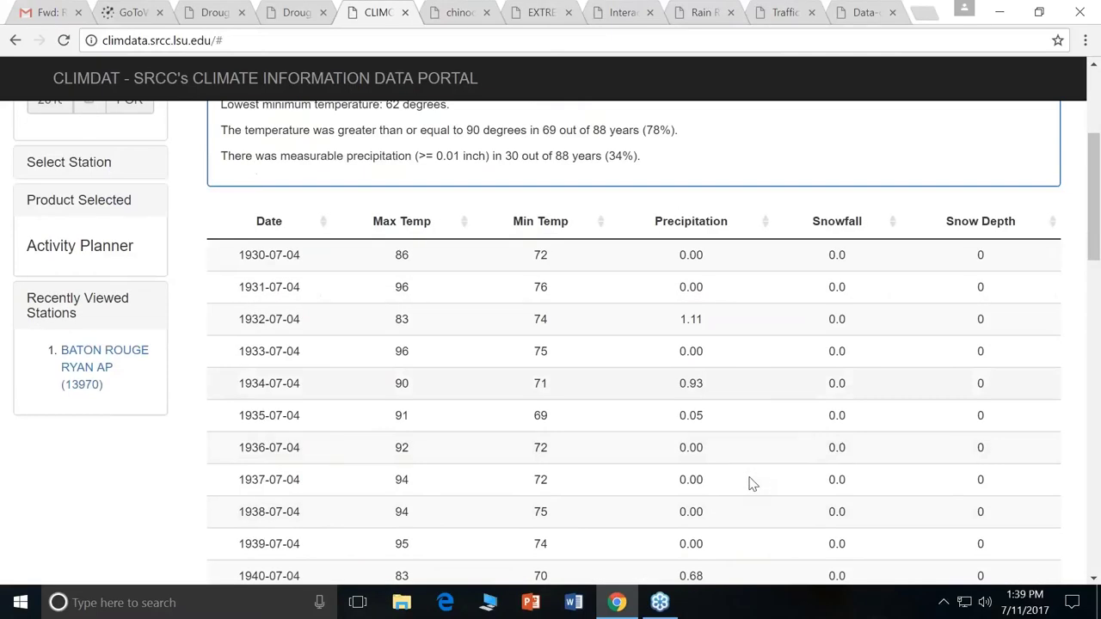
pyautogui.click(320, 220)
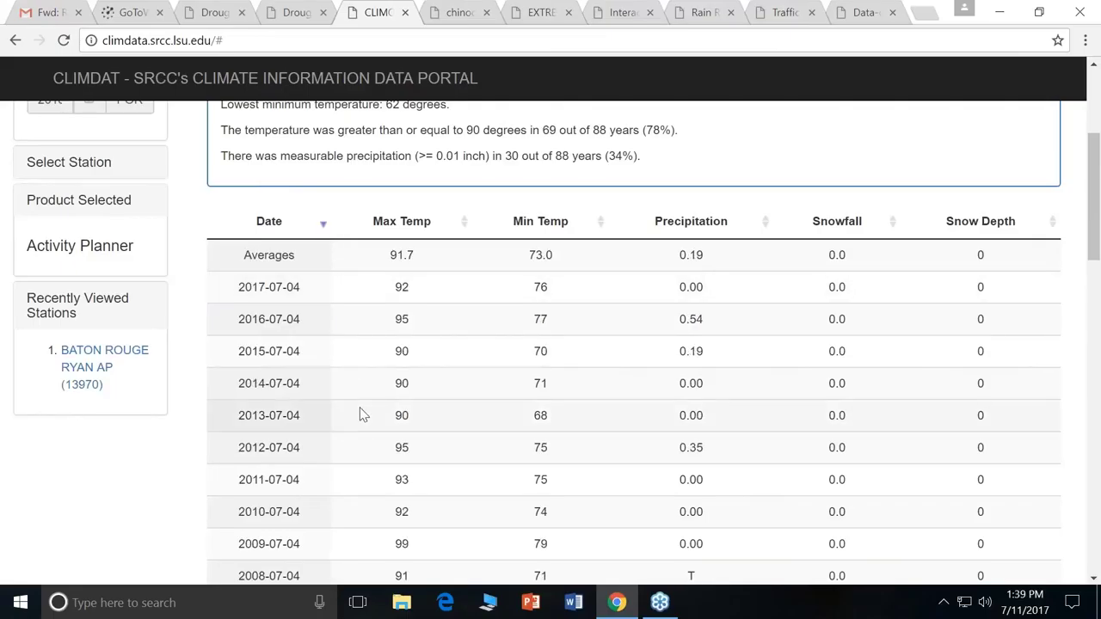
pyautogui.scroll(-1, 362, 415)
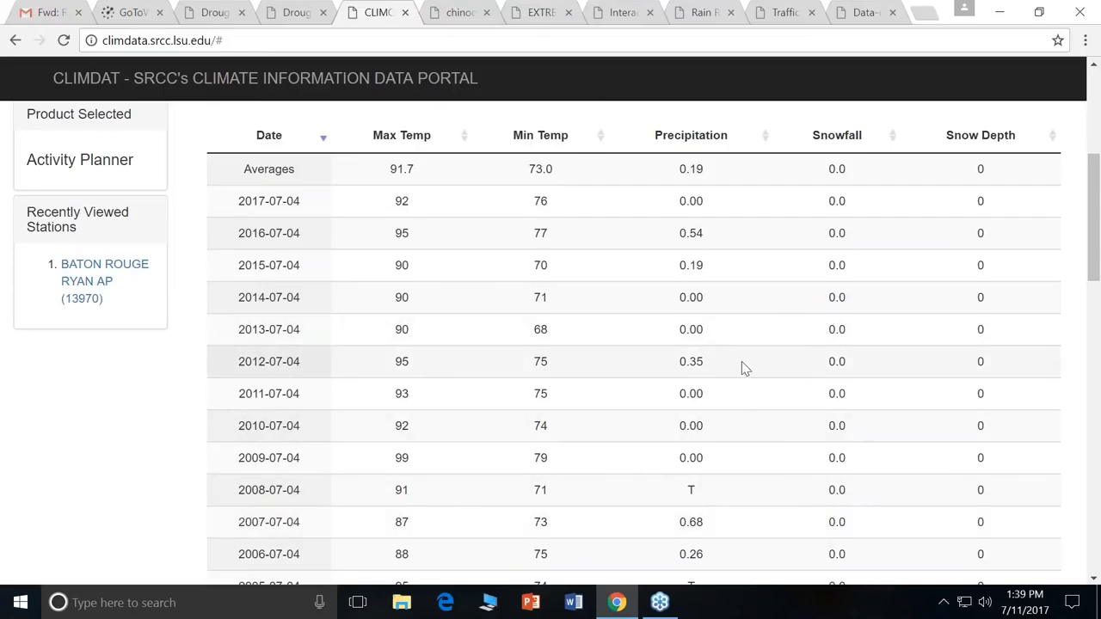
pyautogui.scroll(-2, 741, 361)
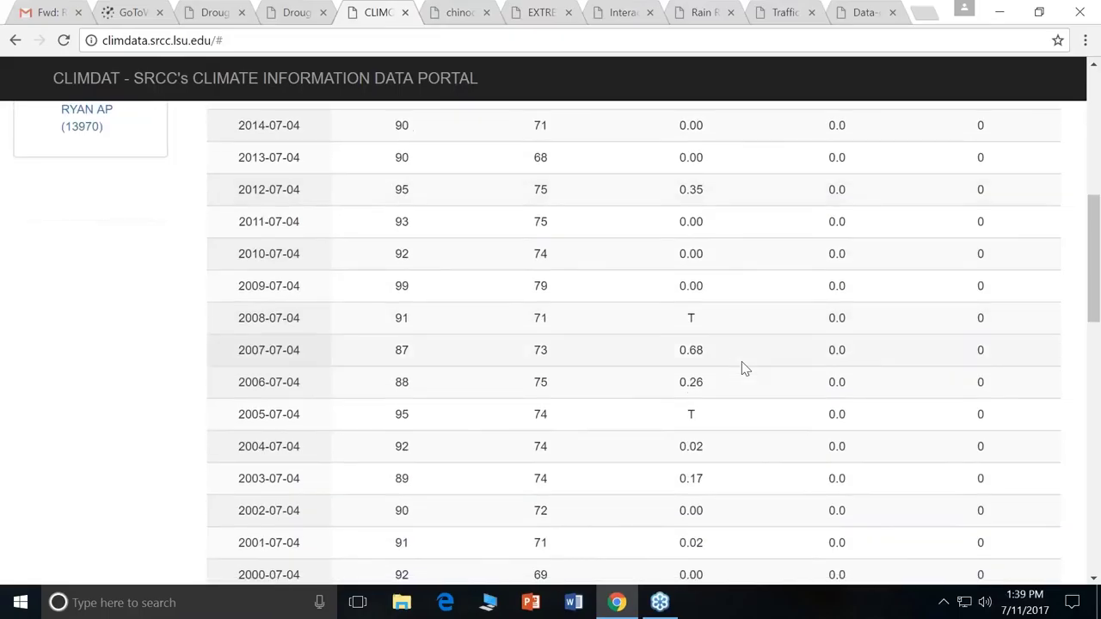
pyautogui.scroll(-2, 743, 361)
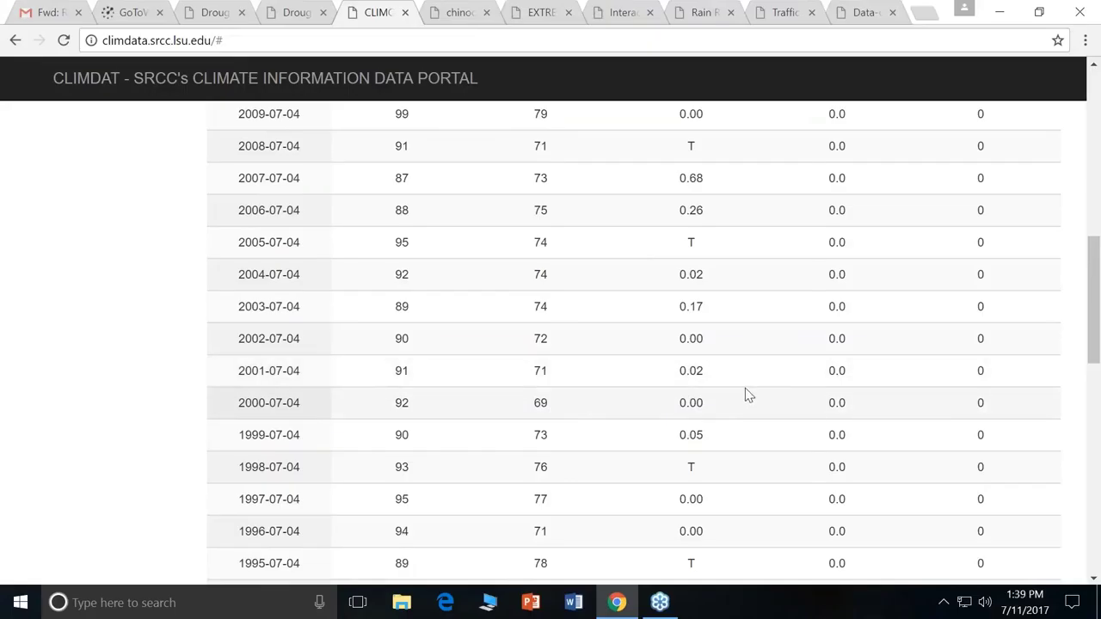
pyautogui.scroll(-2, 744, 393)
pyautogui.scroll(-3, 745, 388)
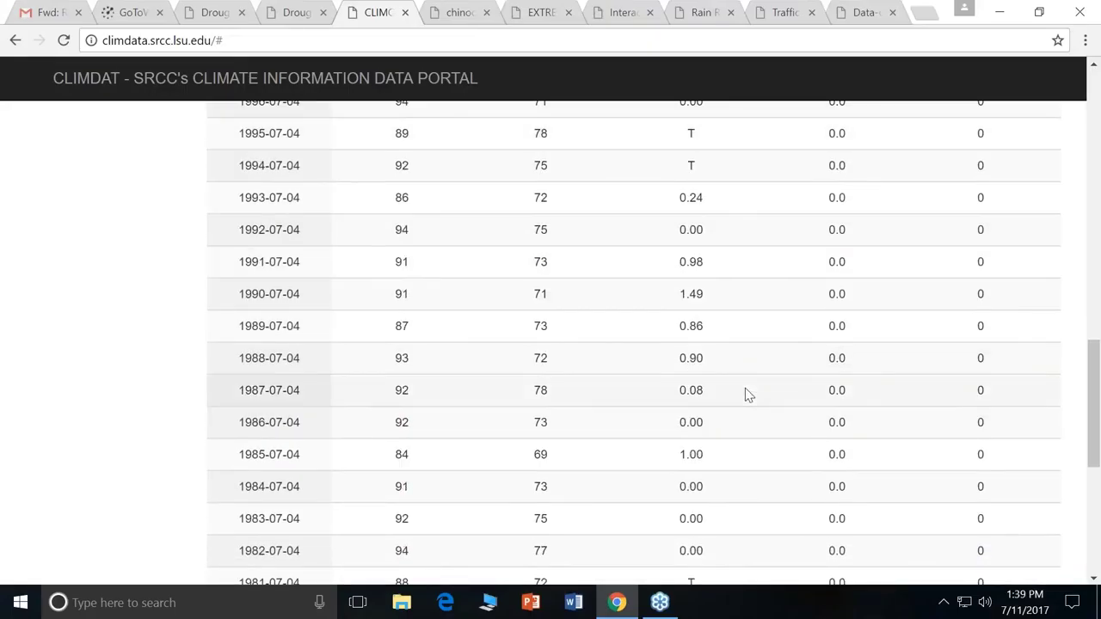
pyautogui.scroll(13, 744, 387)
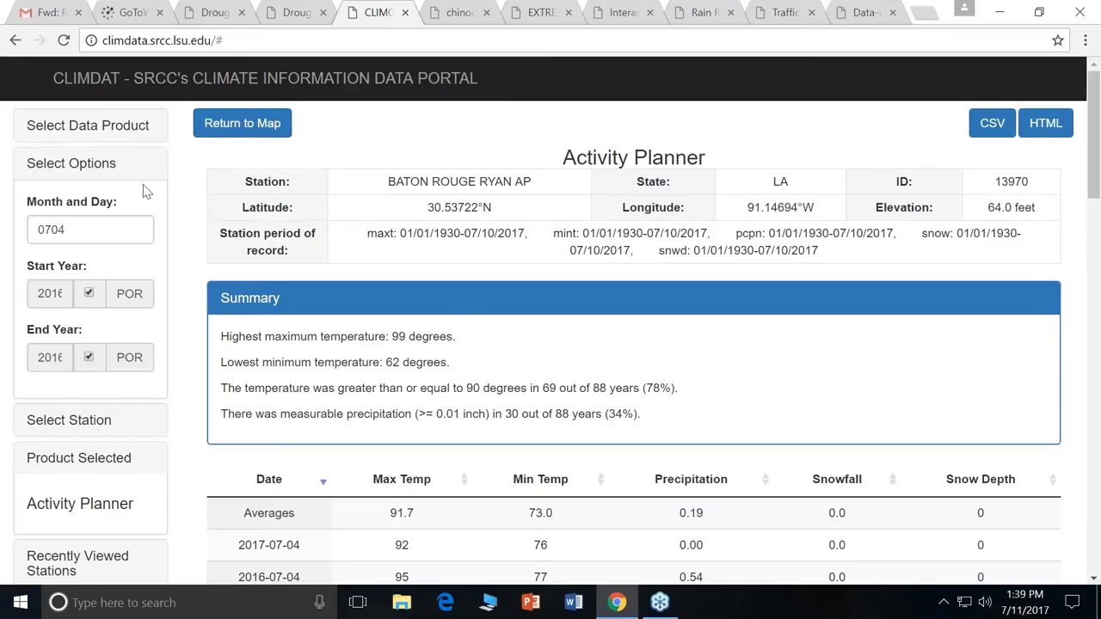
# - Switch to the single-station Cumulative Prcp History product and generate it for the recently viewed station BATON ROUGE RYAN AP
pyautogui.click(110, 126)
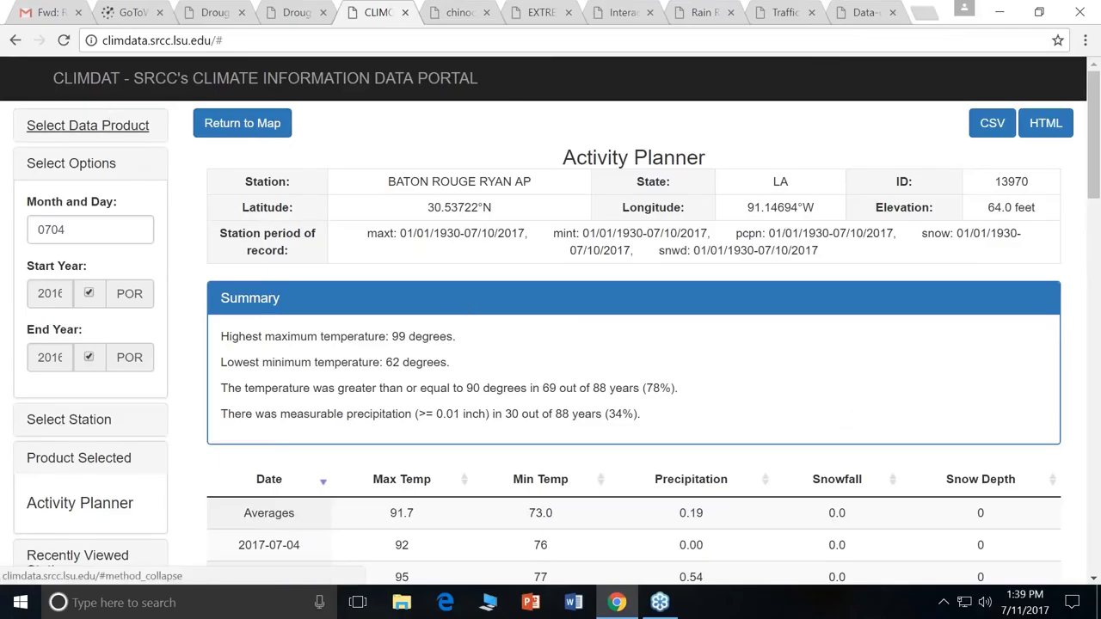
pyautogui.click(107, 168)
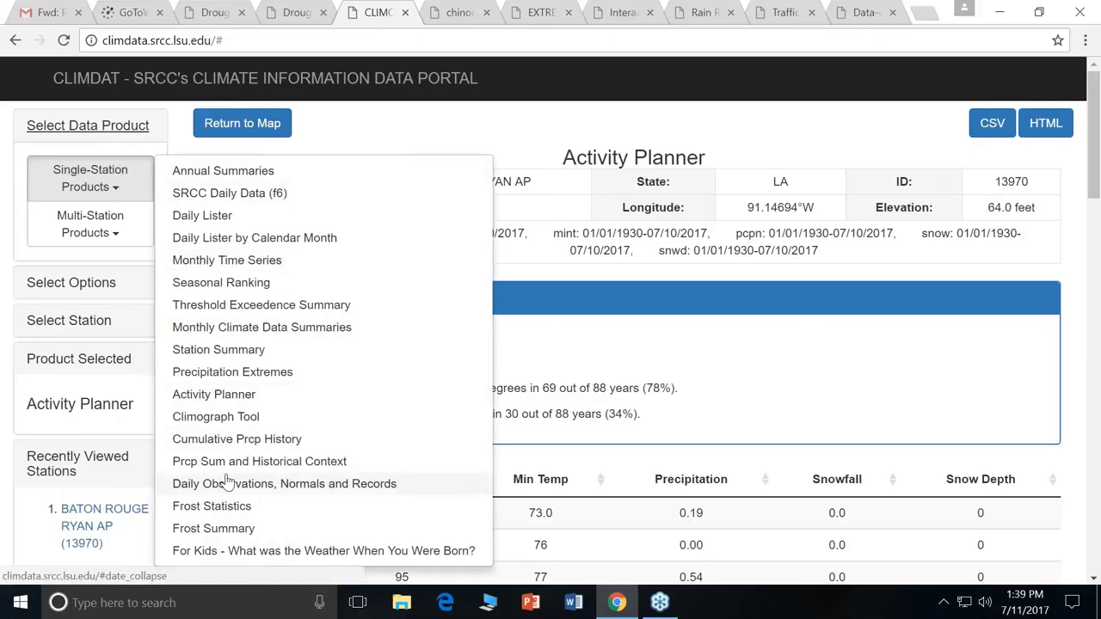
pyautogui.click(232, 439)
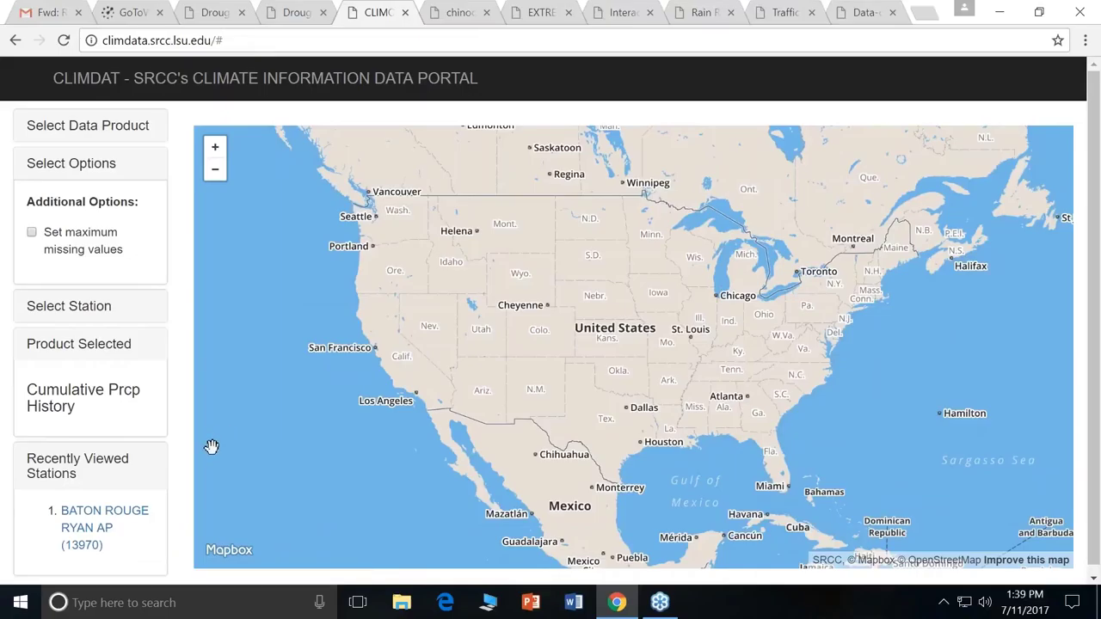
pyautogui.click(97, 522)
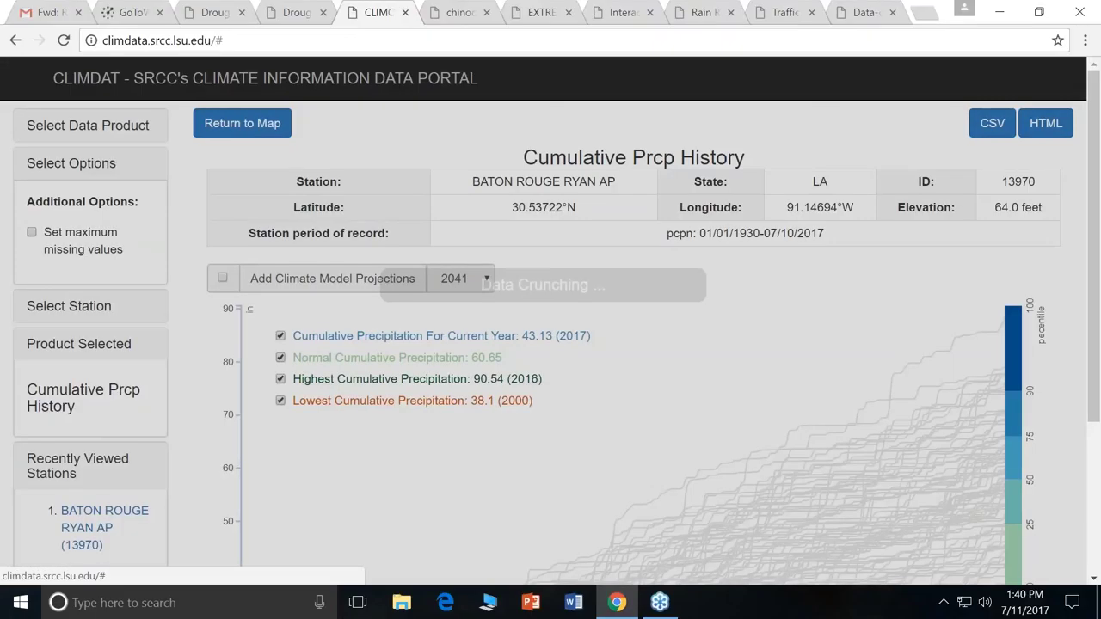
# - Highlight individual years' lines on the cumulative precipitation chart, including 1930, 1937 and 1990, and clear the highlight
pyautogui.scroll(-2, 619, 498)
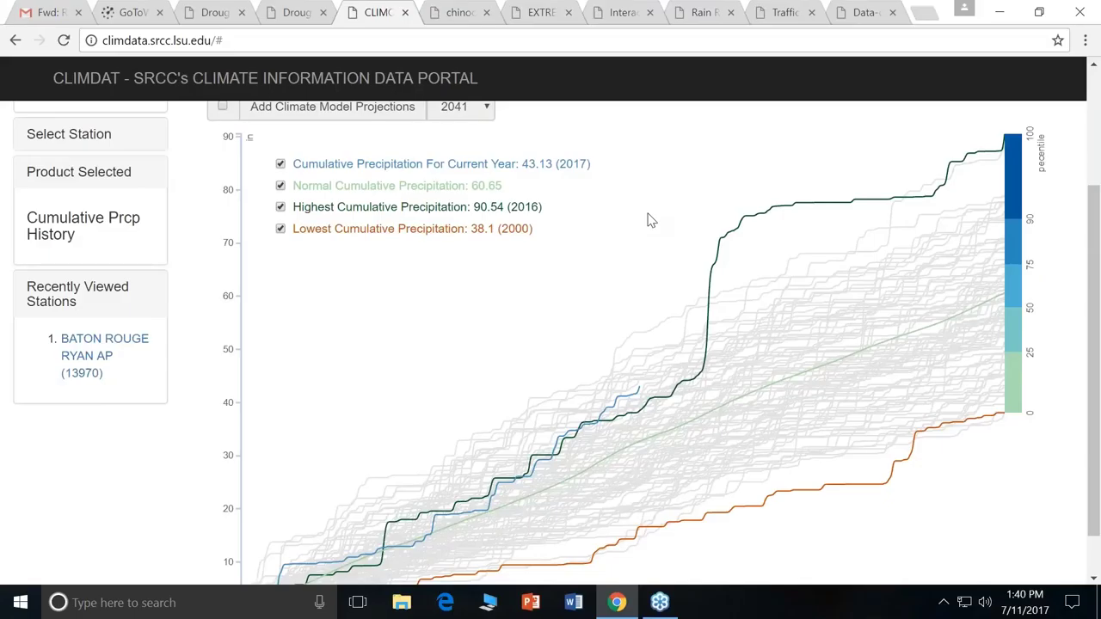
pyautogui.scroll(-1, 651, 221)
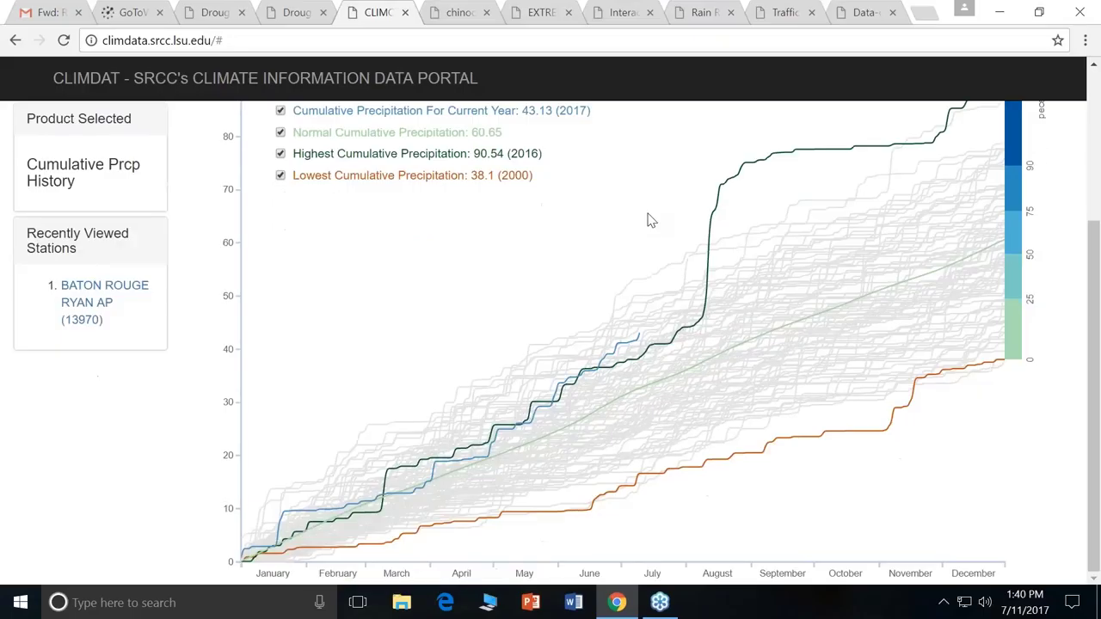
pyautogui.click(712, 399)
pyautogui.click(748, 389)
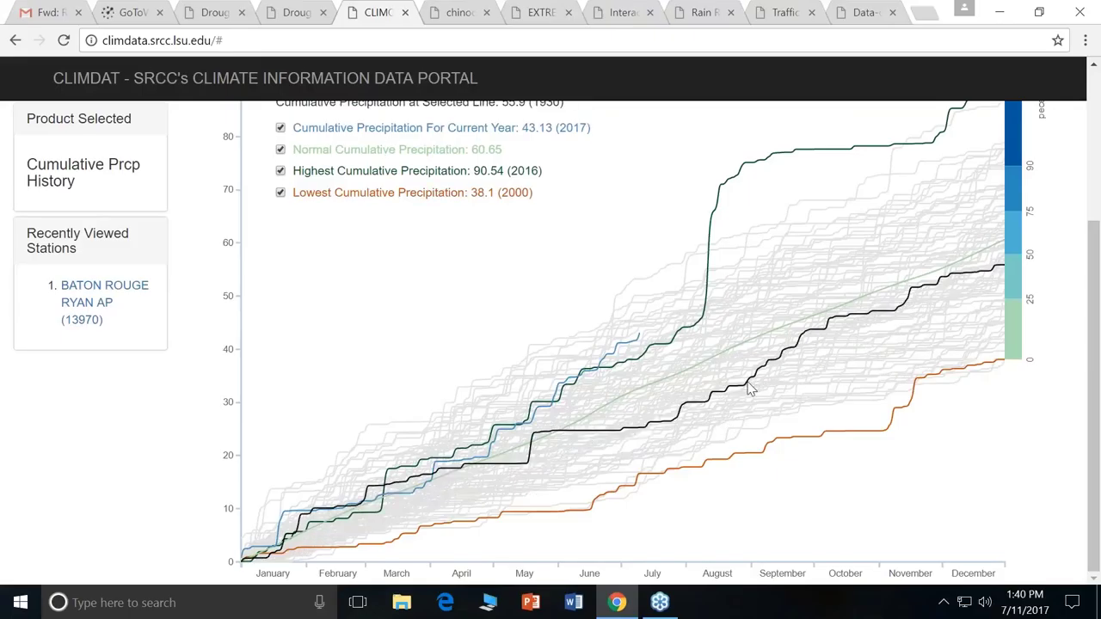
pyautogui.click(748, 389)
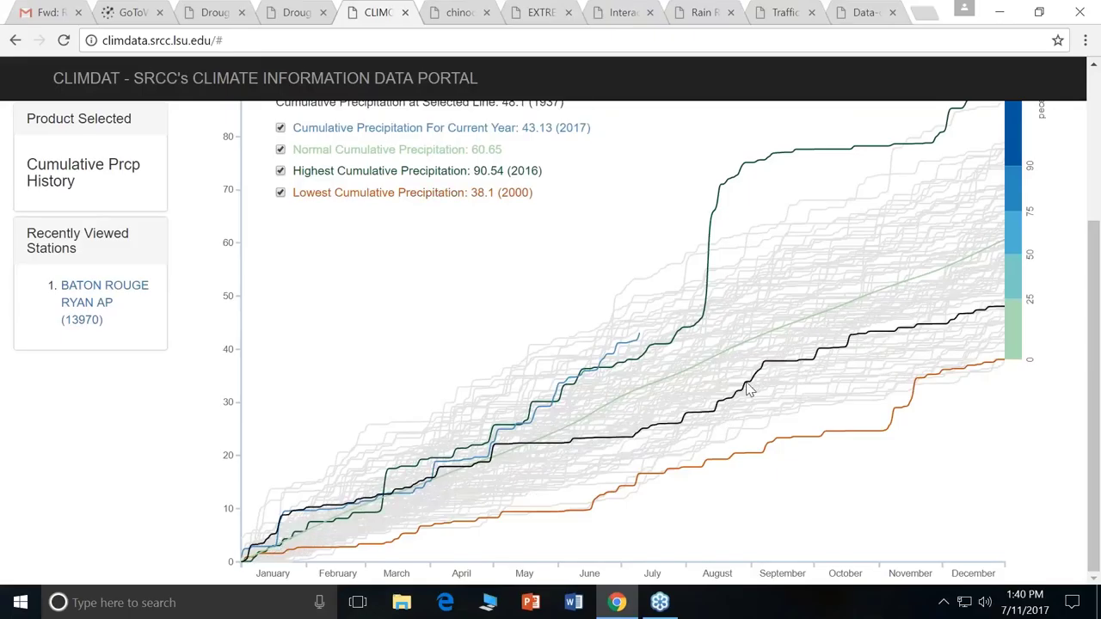
pyautogui.scroll(1, 803, 344)
pyautogui.click(804, 343)
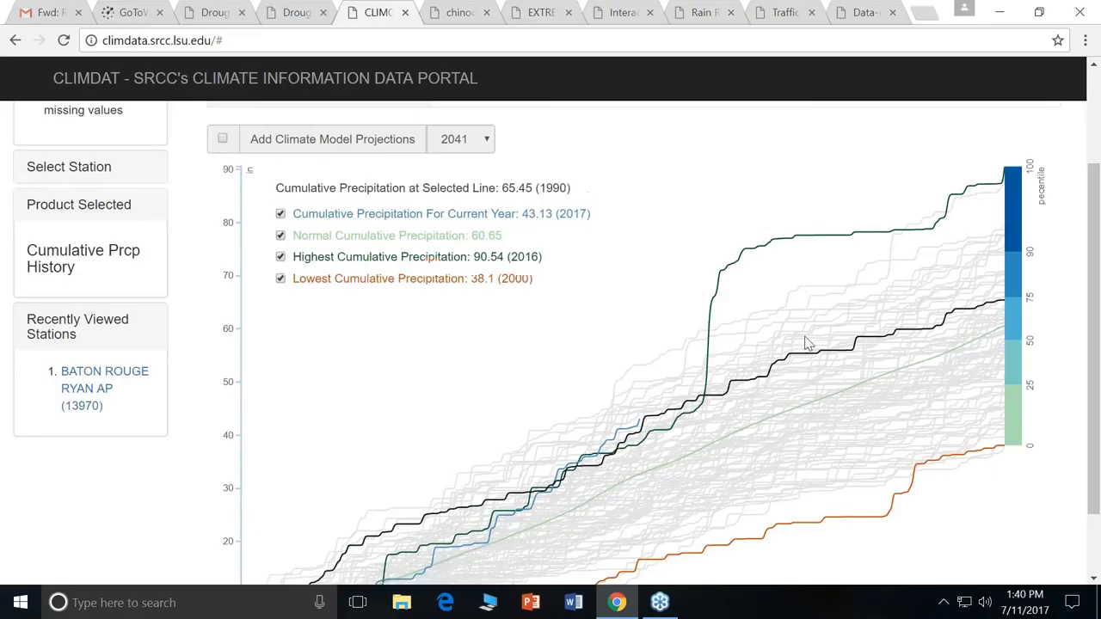
pyautogui.click(802, 338)
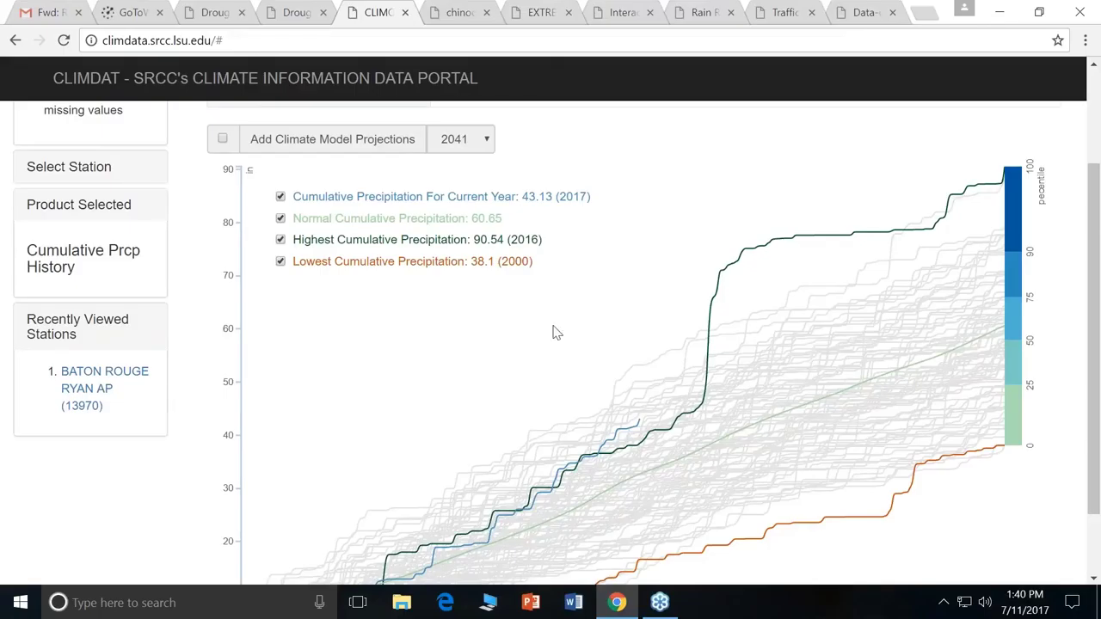
# - Switch from the Cumulative Prcp History to the multi-station Agstats product
pyautogui.scroll(2, 528, 313)
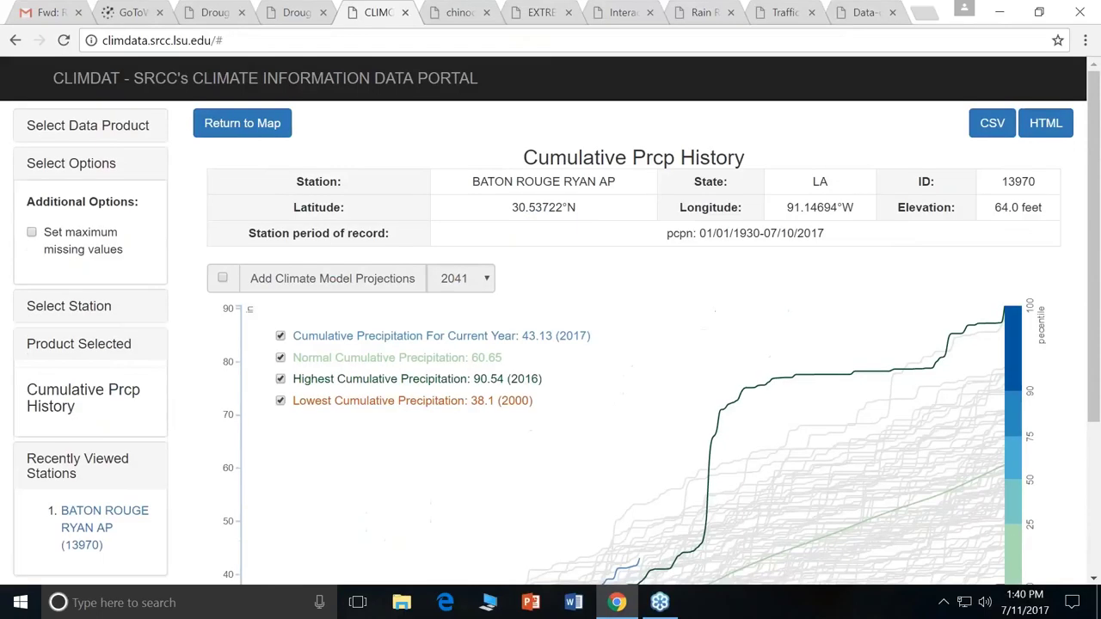
pyautogui.click(91, 125)
pyautogui.click(104, 171)
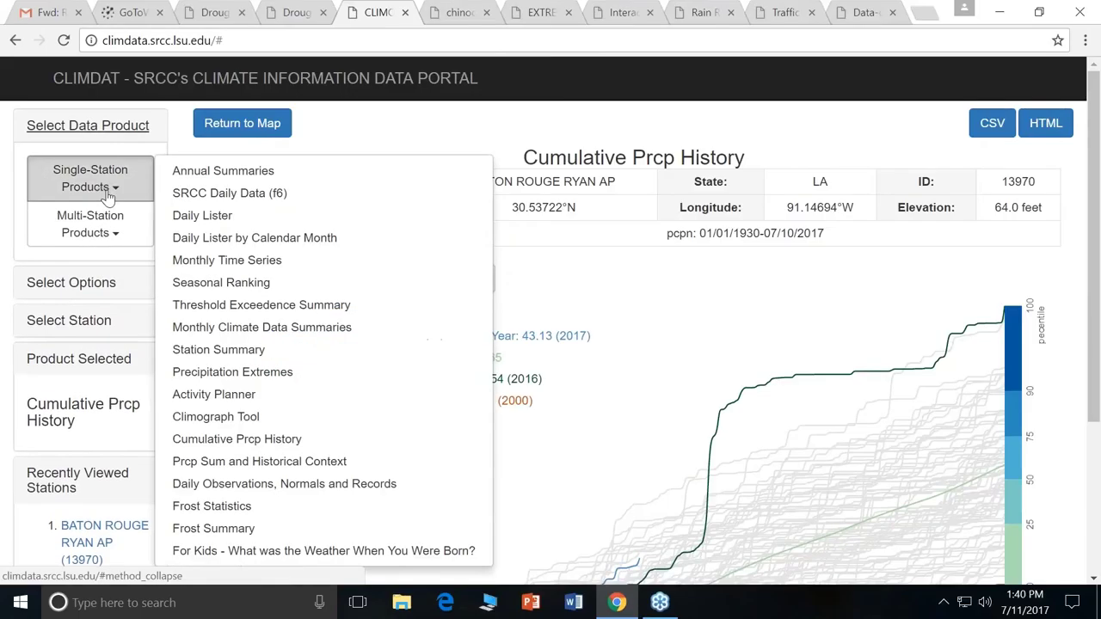
pyautogui.click(108, 226)
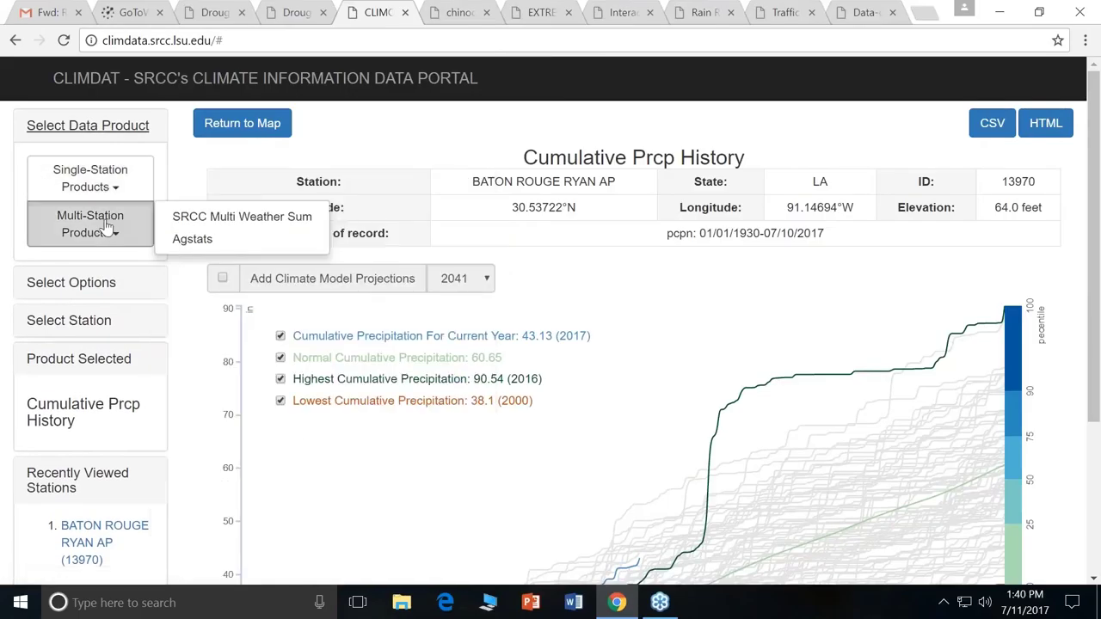
pyautogui.click(177, 240)
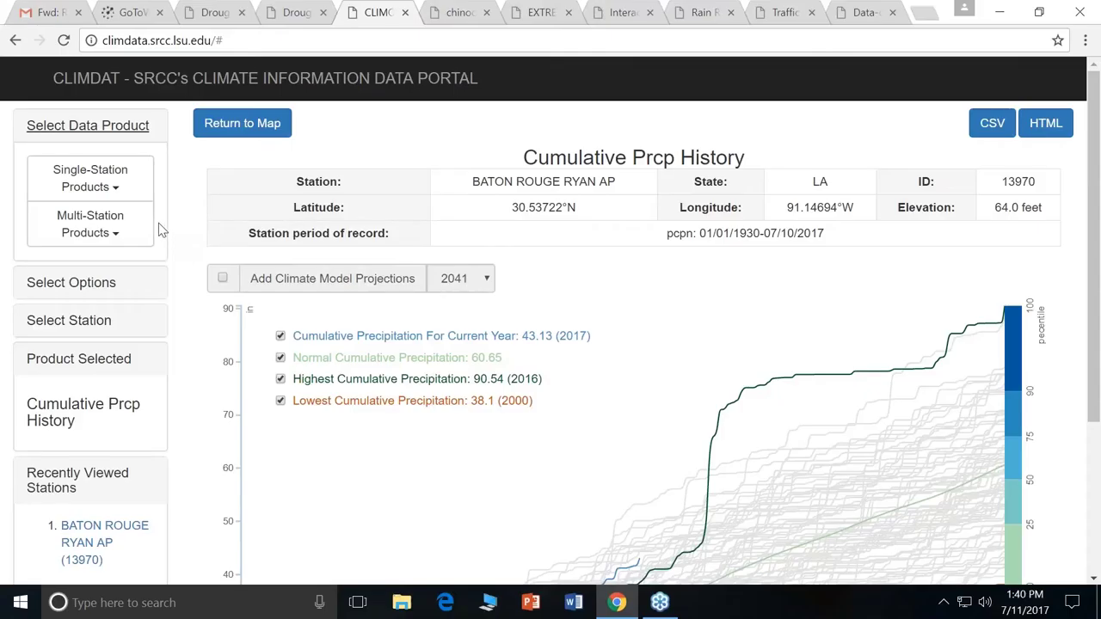
pyautogui.click(110, 229)
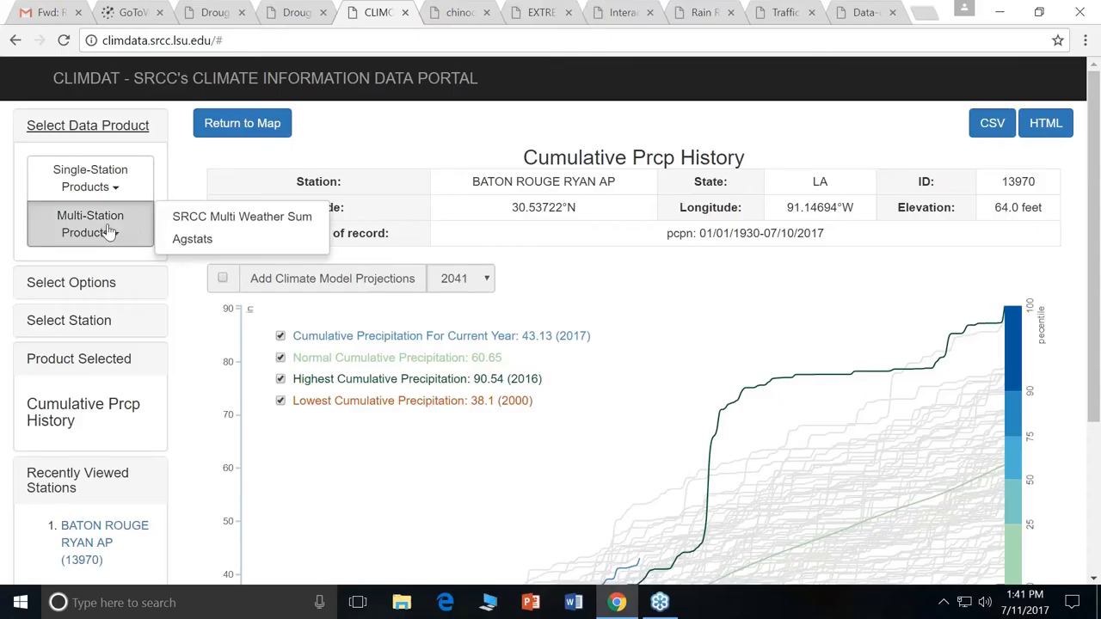
pyautogui.click(222, 245)
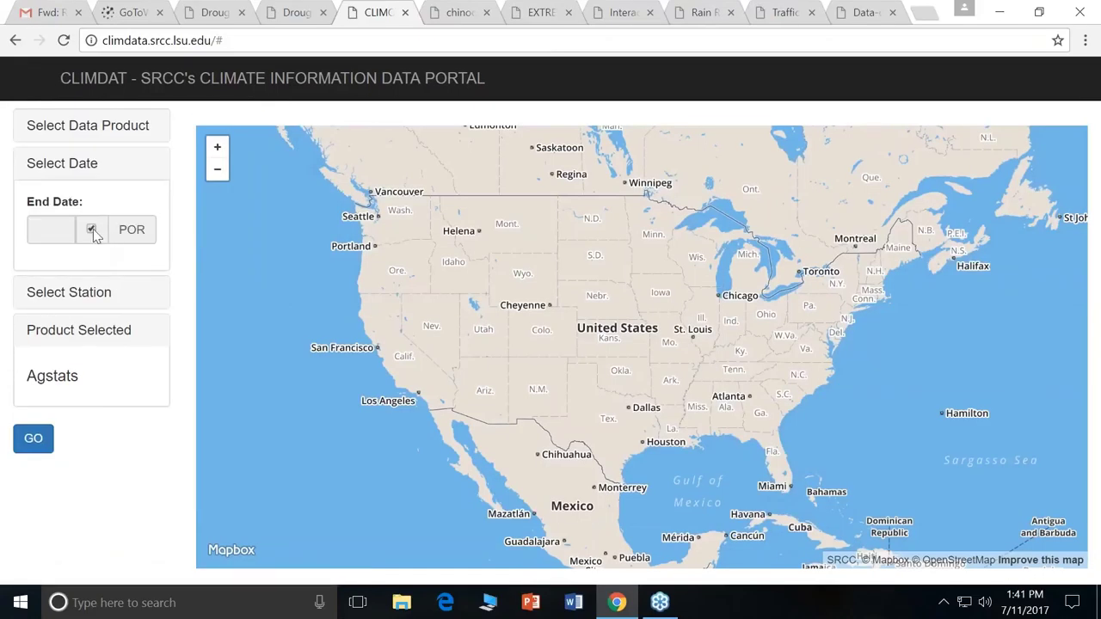
# - Turn off the period-of-record option and set the Agstats end date to July 9, 2017
pyautogui.click(91, 231)
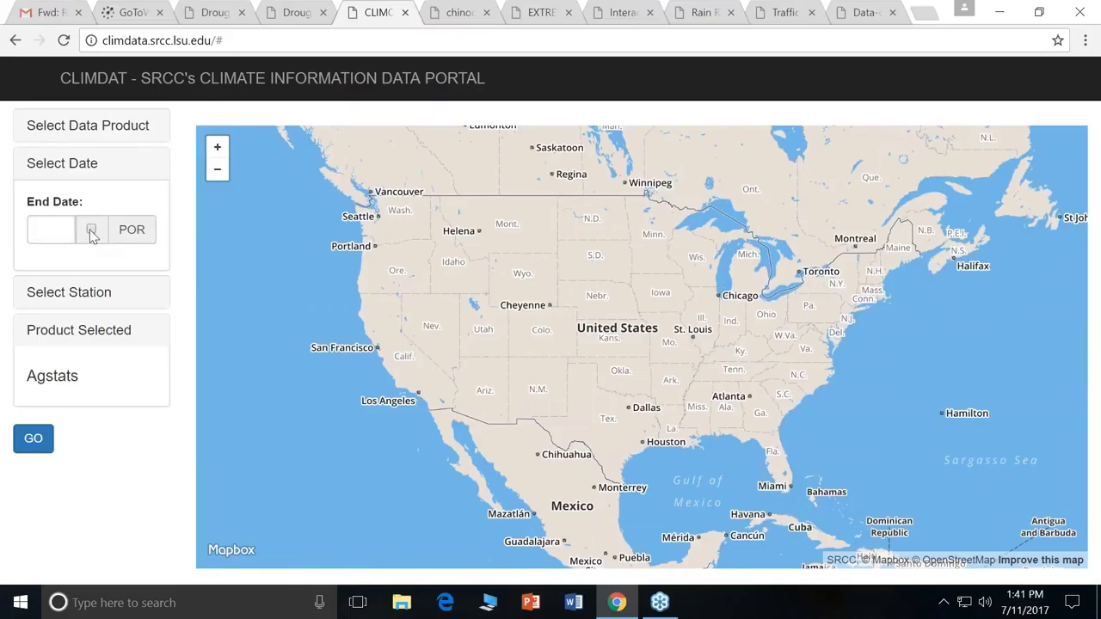
pyautogui.click(67, 226)
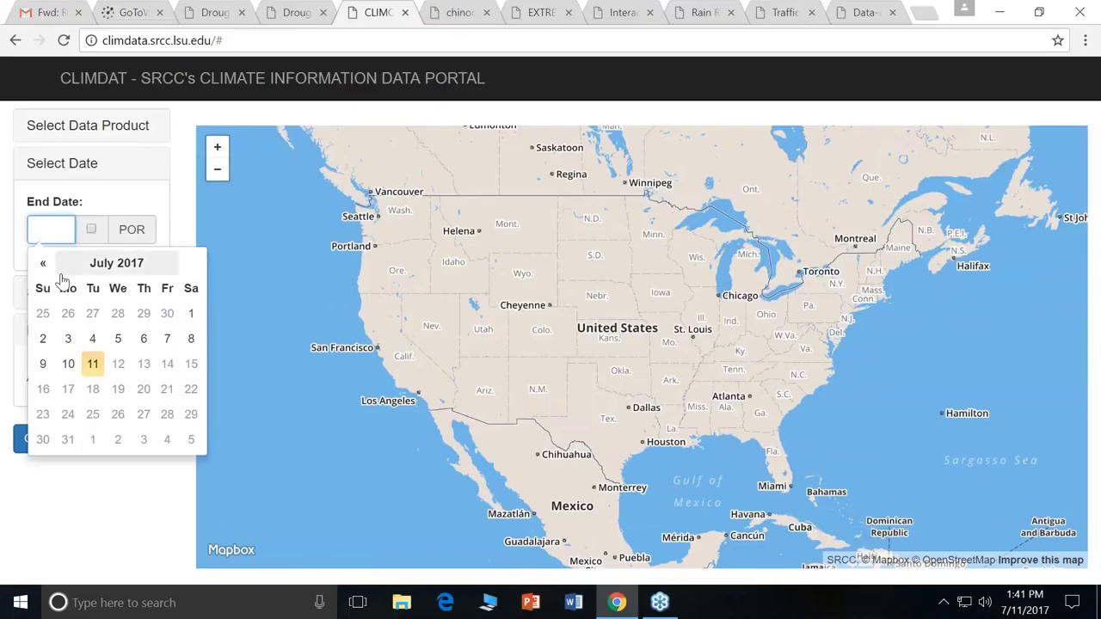
pyautogui.click(43, 366)
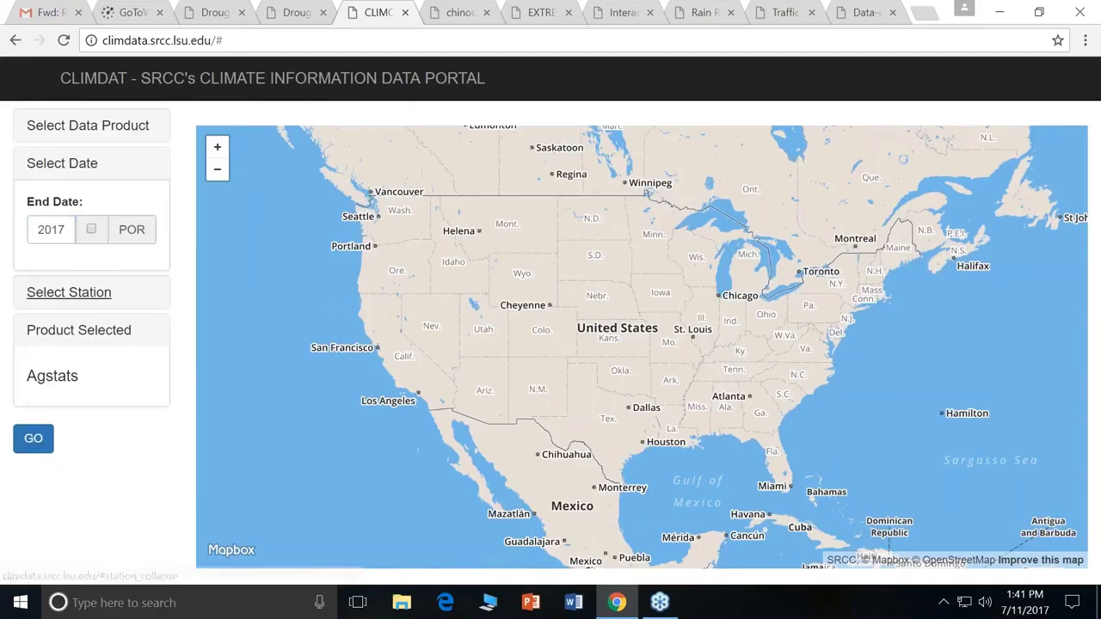
# - Load the LA station list, generate the Agstats weekly summary and review its temperature and precipitation table
pyautogui.click(91, 293)
pyautogui.scroll(-3, 60, 473)
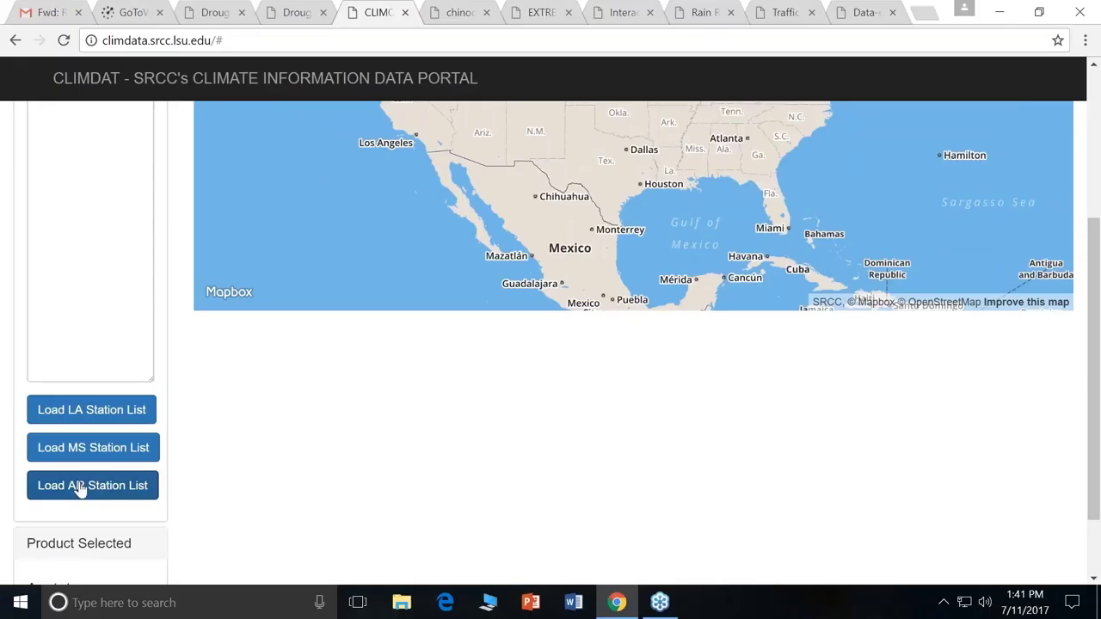
pyautogui.click(88, 408)
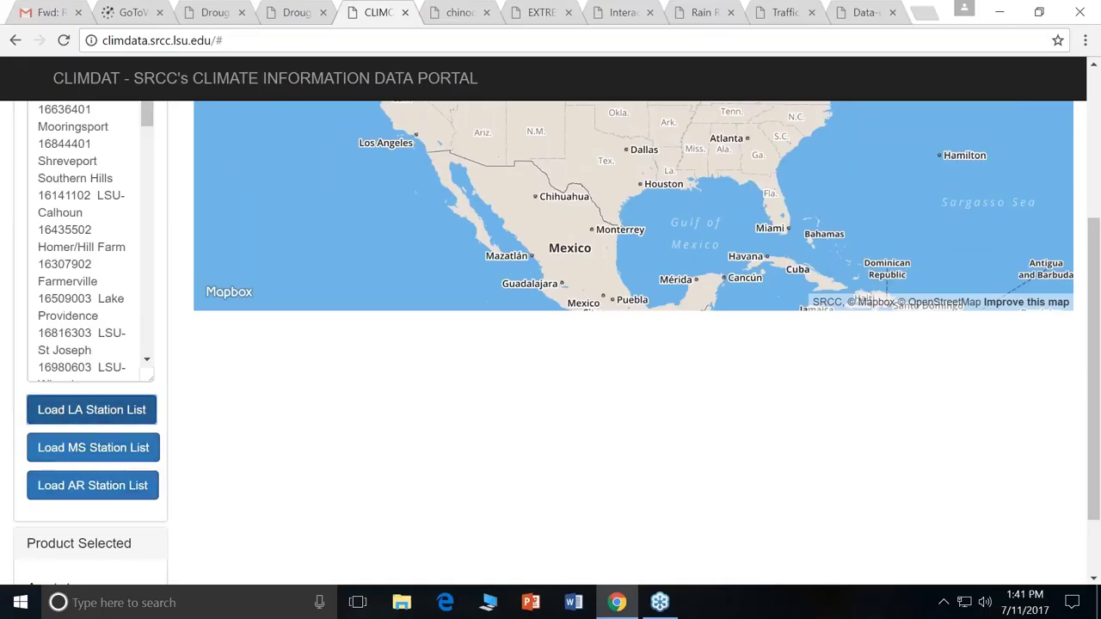
pyautogui.scroll(-1, 95, 415)
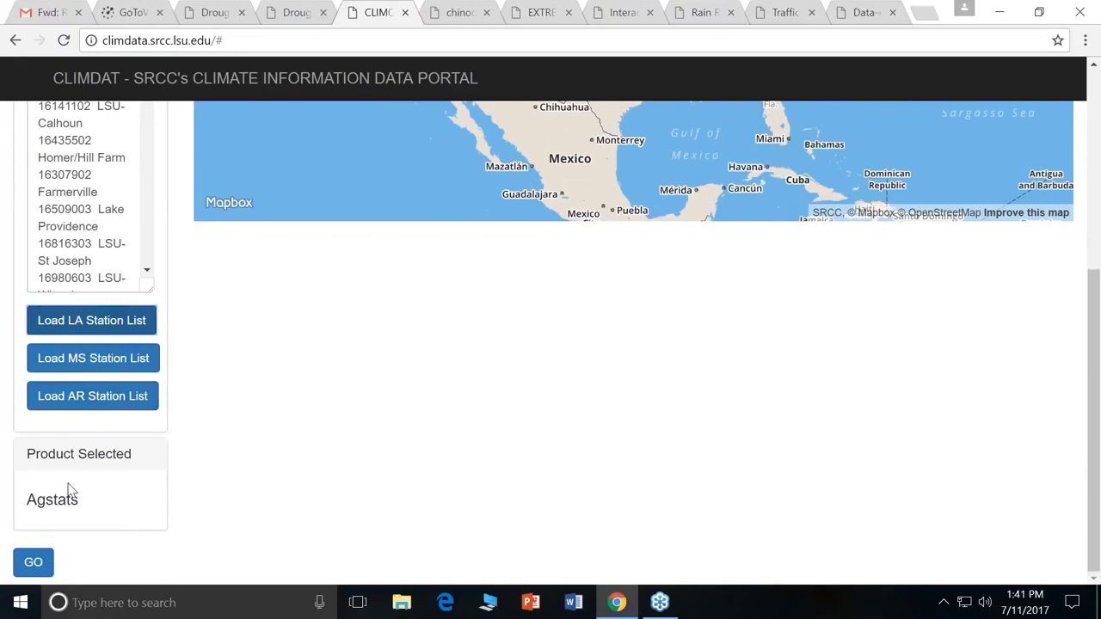
pyautogui.click(33, 564)
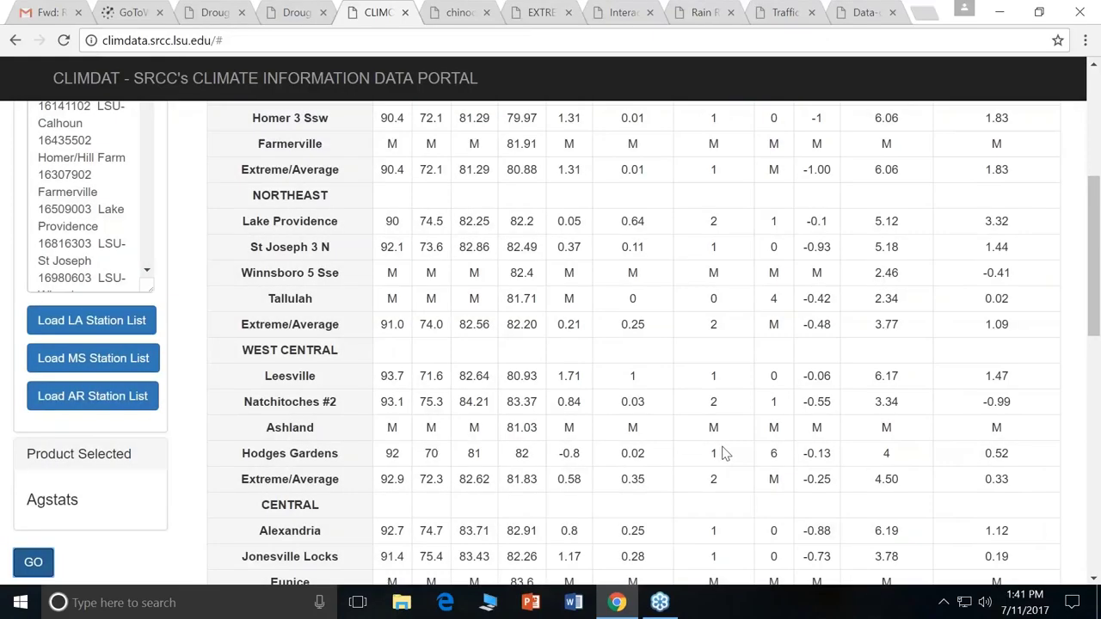
pyautogui.scroll(3, 722, 453)
pyautogui.scroll(1, 725, 453)
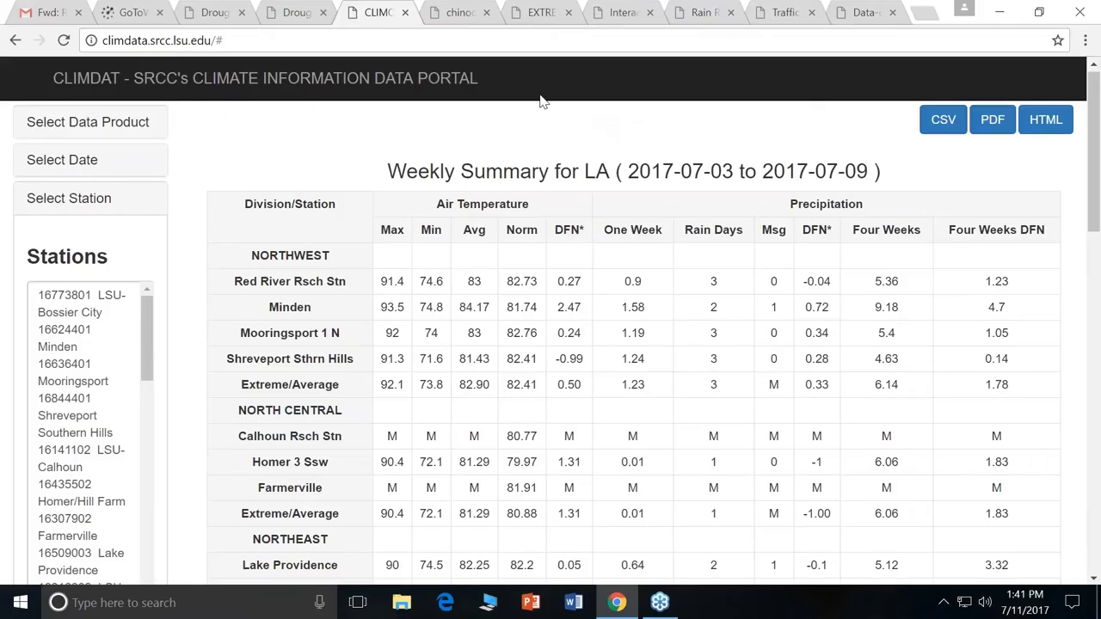
# - Switch to the storm surge page and examine the 25-mile search circle around Slidell and the available search distances
pyautogui.click(457, 12)
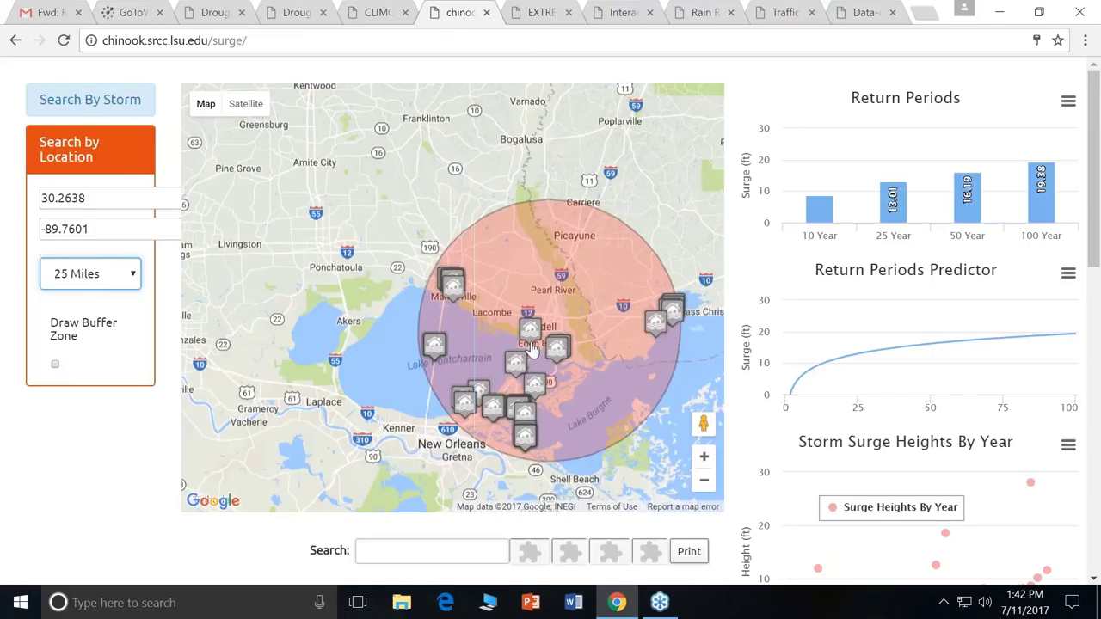
pyautogui.moveTo(531, 346)
pyautogui.click(704, 481)
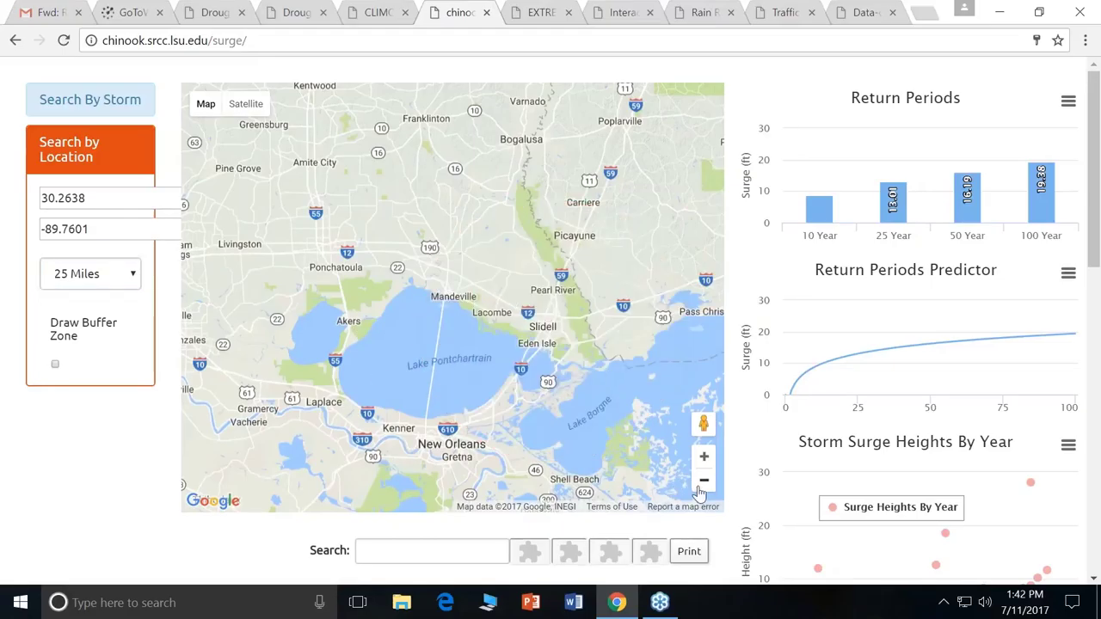
pyautogui.click(704, 482)
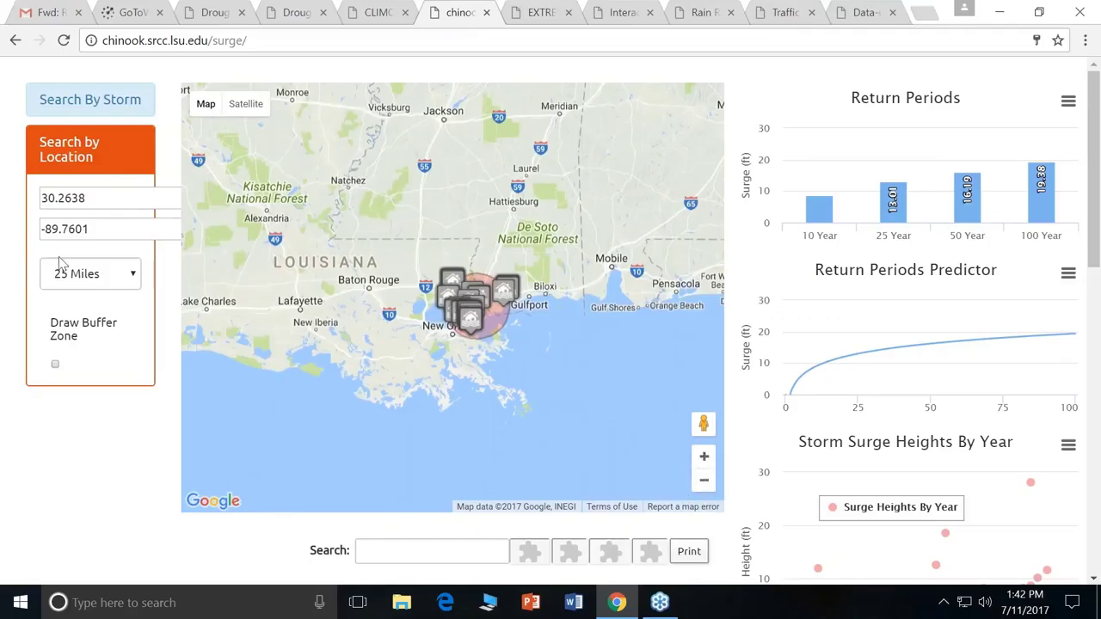
pyautogui.click(93, 275)
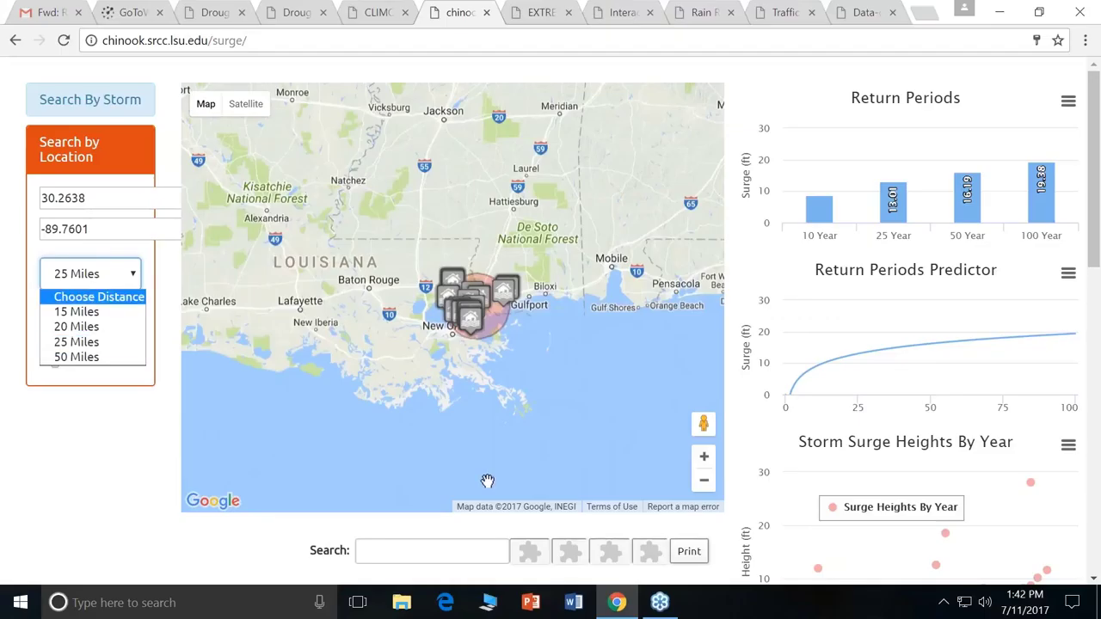
pyautogui.click(705, 471)
pyautogui.click(704, 460)
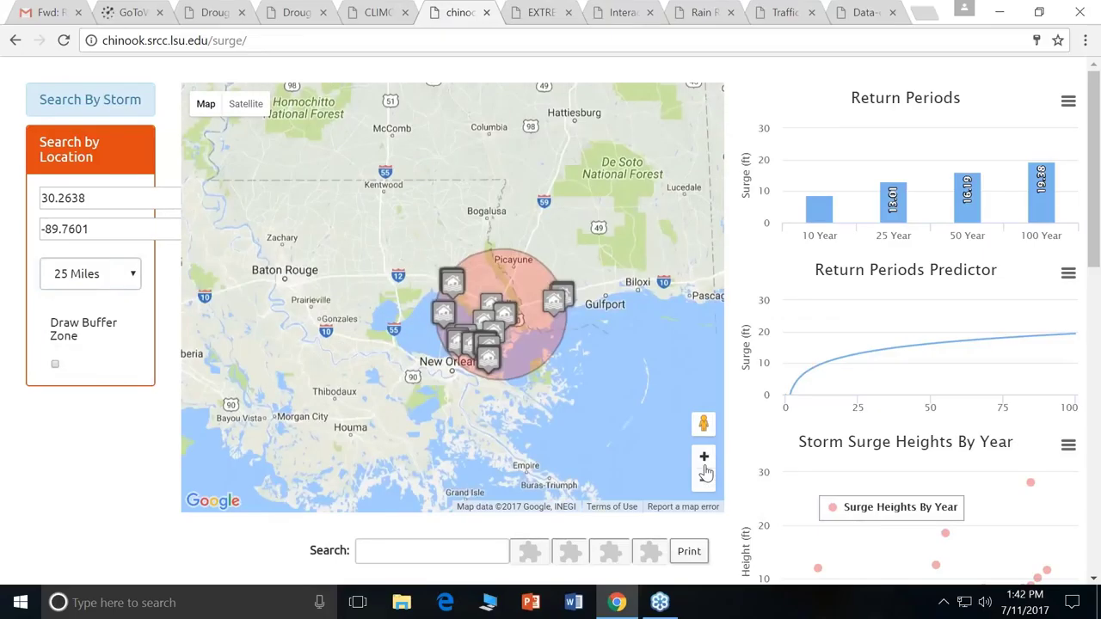
pyautogui.click(704, 460)
pyautogui.moveTo(663, 458); pyautogui.dragTo(592, 393)
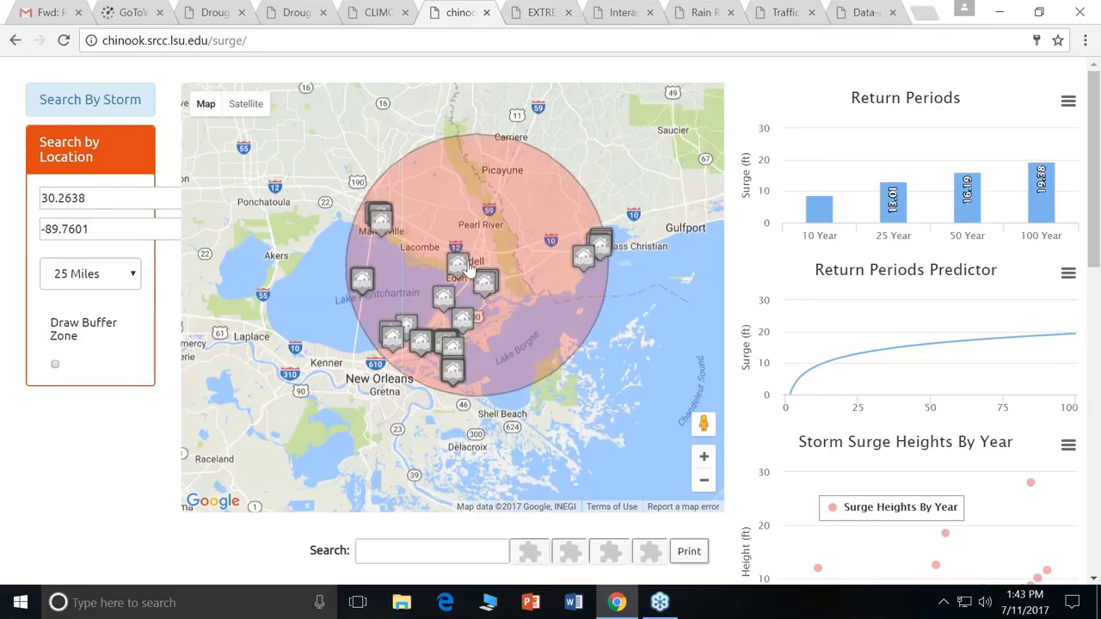
# - Search for storm surge records within 25 miles of a point near Baytown, east of Houston, at 29.7215, -94.9689
pyautogui.moveTo(460, 266)
pyautogui.moveTo(515, 369); pyautogui.dragTo(560, 345)
pyautogui.moveTo(258, 387); pyautogui.dragTo(585, 301)
pyautogui.moveTo(215, 481); pyautogui.dragTo(824, 312)
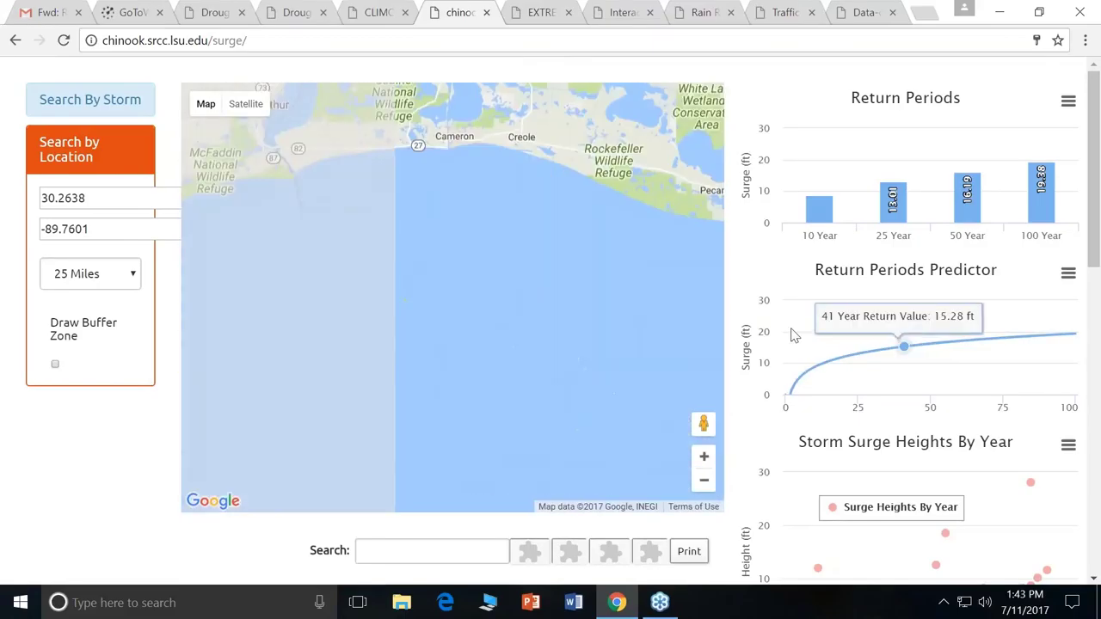
pyautogui.click(704, 484)
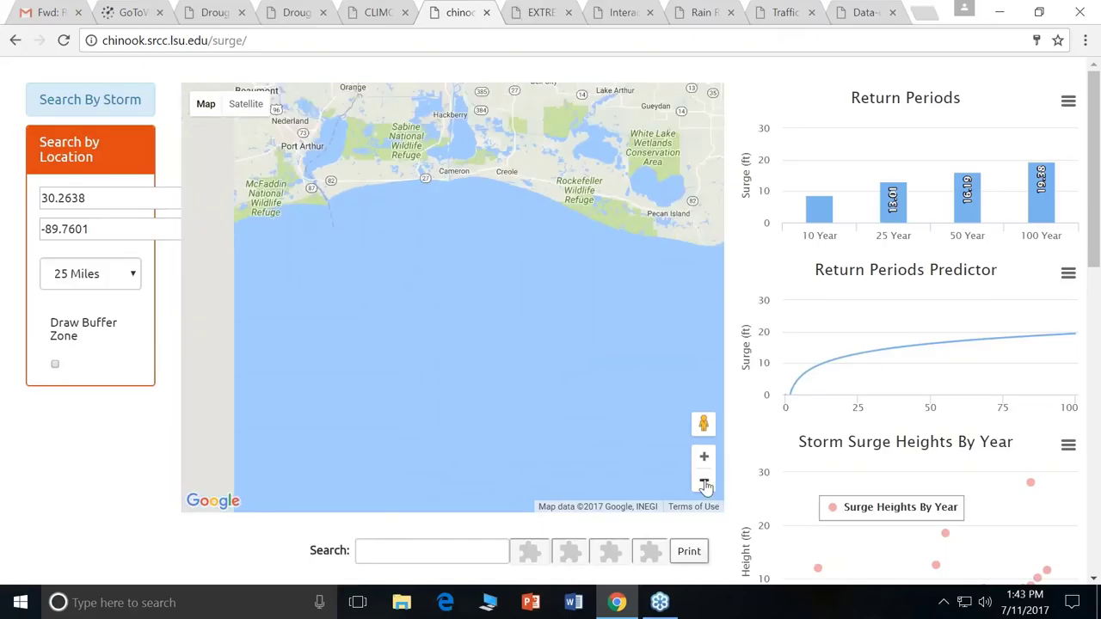
pyautogui.moveTo(501, 369); pyautogui.dragTo(578, 331)
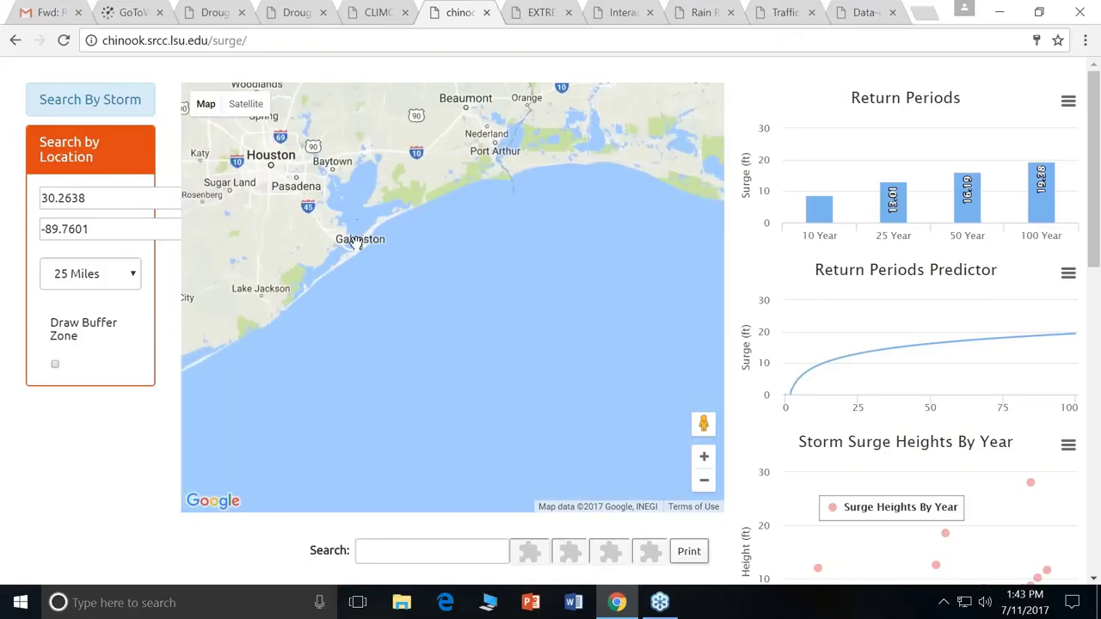
pyautogui.click(332, 174)
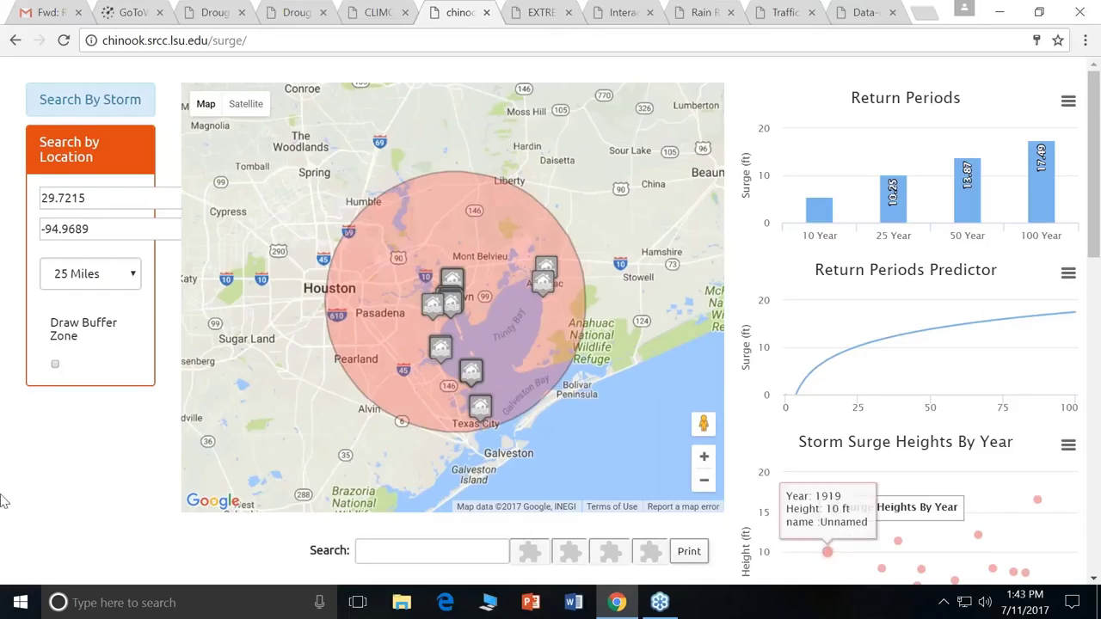
# - Sort the storm table by Storm Tide (ft) from highest to lowest, and re-sort it by Surge (ft) in ascending order
pyautogui.scroll(-4, 71, 475)
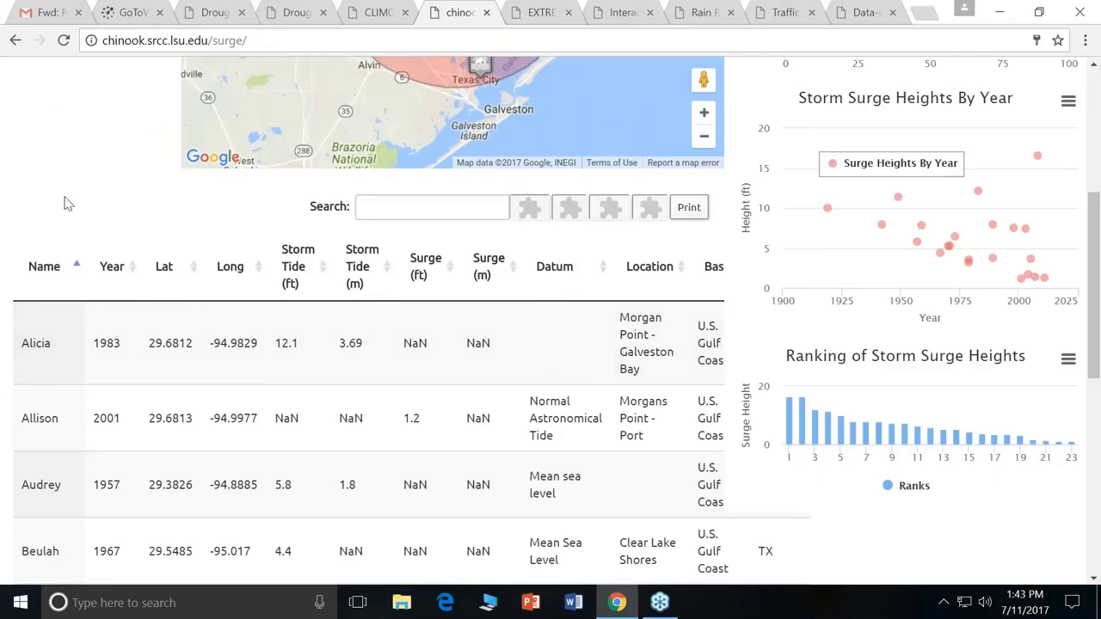
pyautogui.scroll(2, 65, 203)
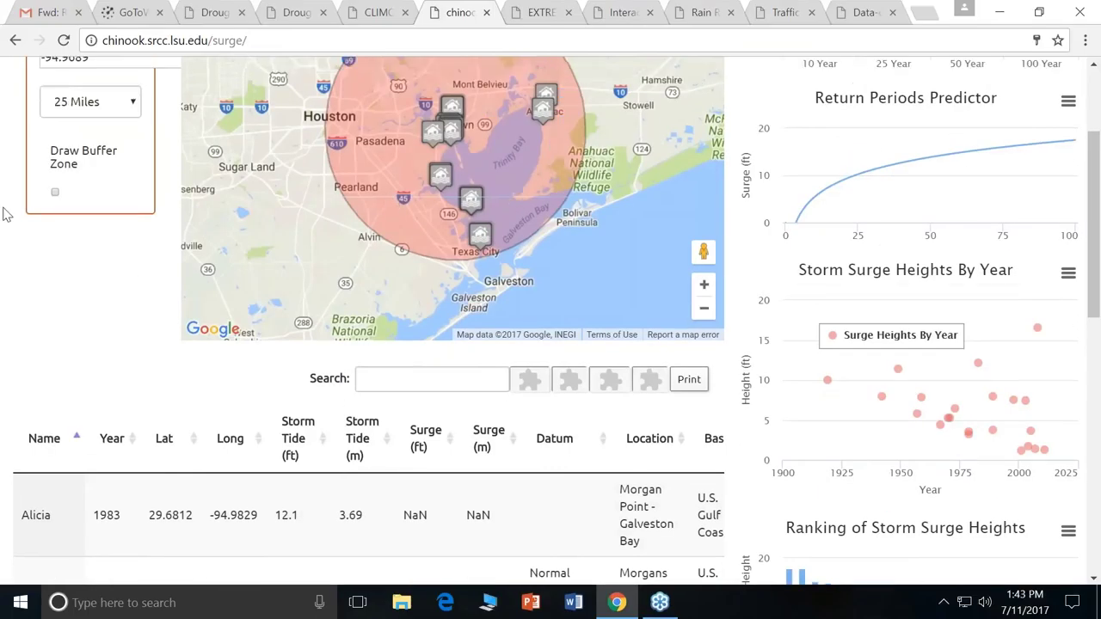
pyautogui.scroll(-2, 25, 290)
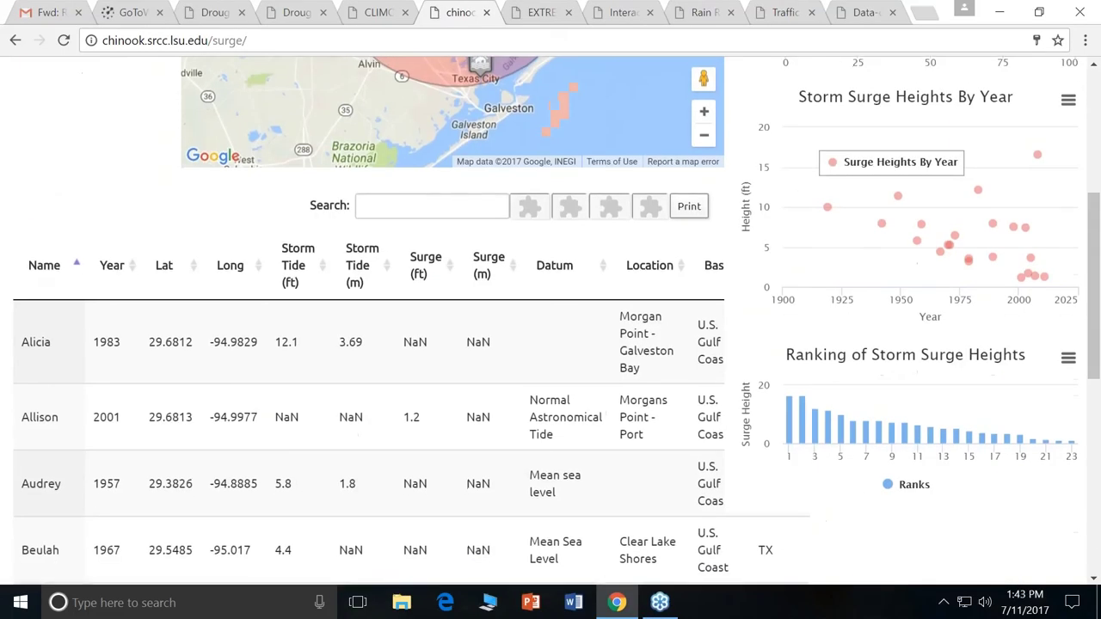
pyautogui.scroll(-2, 361, 89)
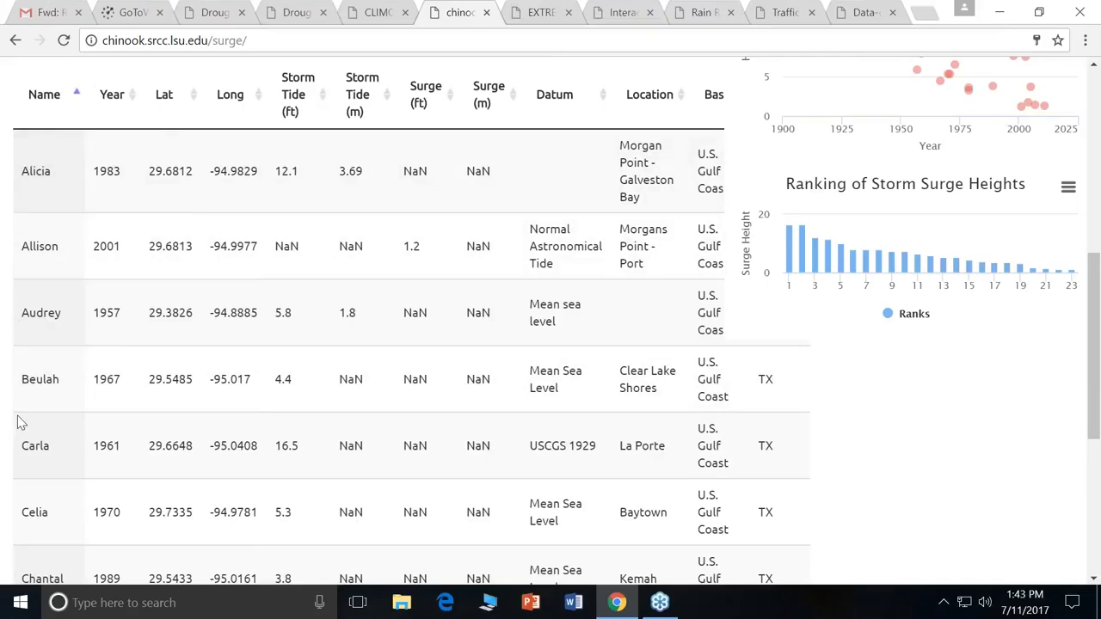
pyautogui.click(322, 96)
pyautogui.click(321, 99)
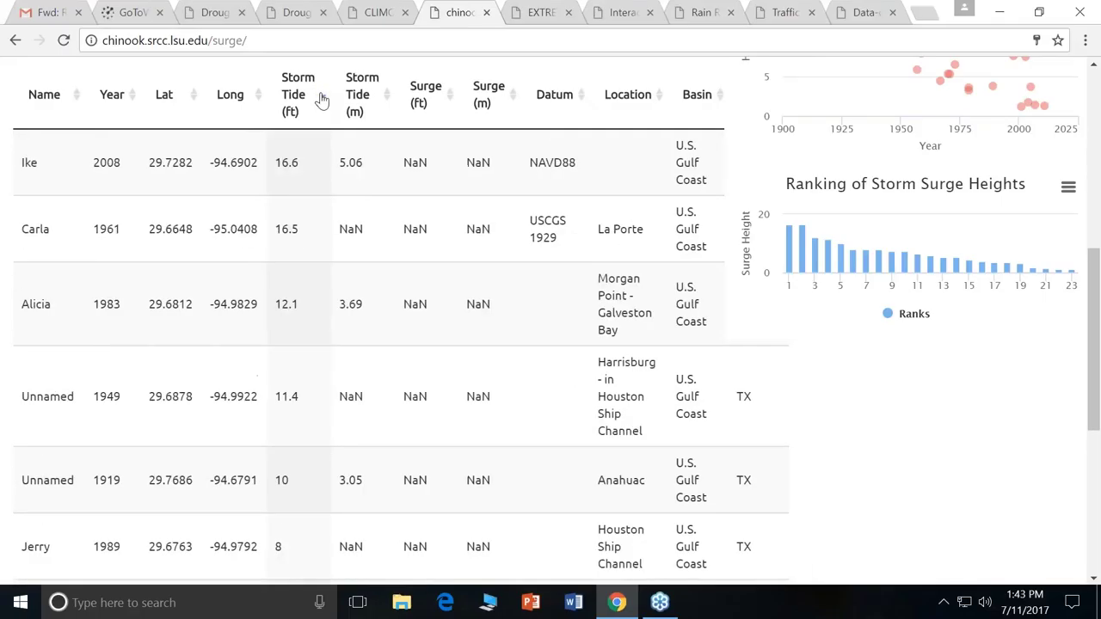
pyautogui.click(451, 99)
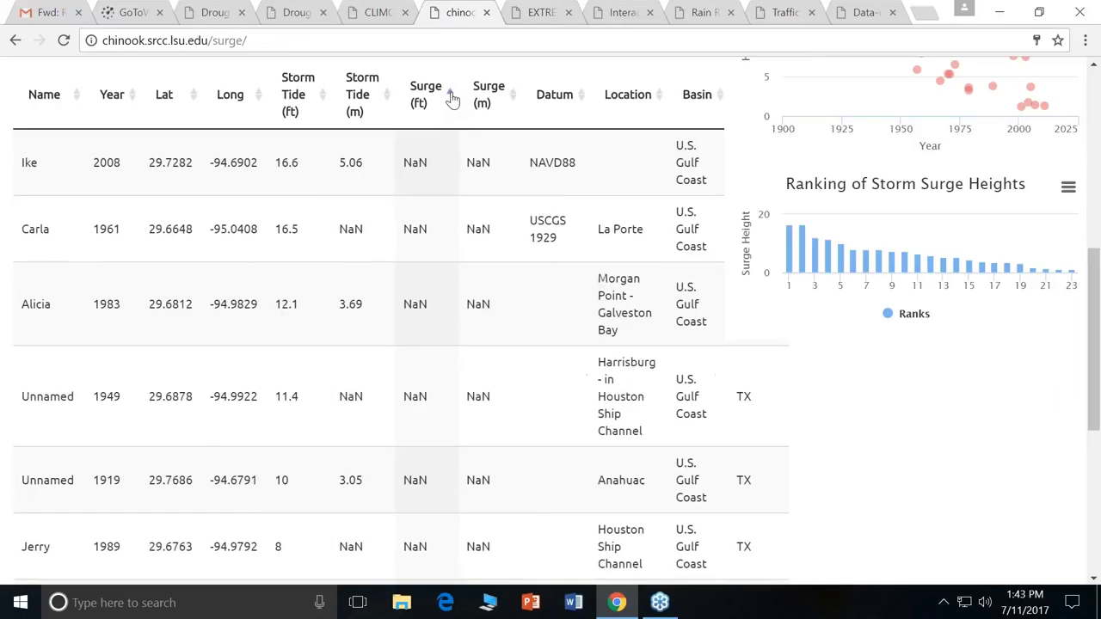
# - Examine the surge markers around Galveston Bay and the values in the Return Periods and Return Periods Predictor charts
pyautogui.scroll(3, 452, 100)
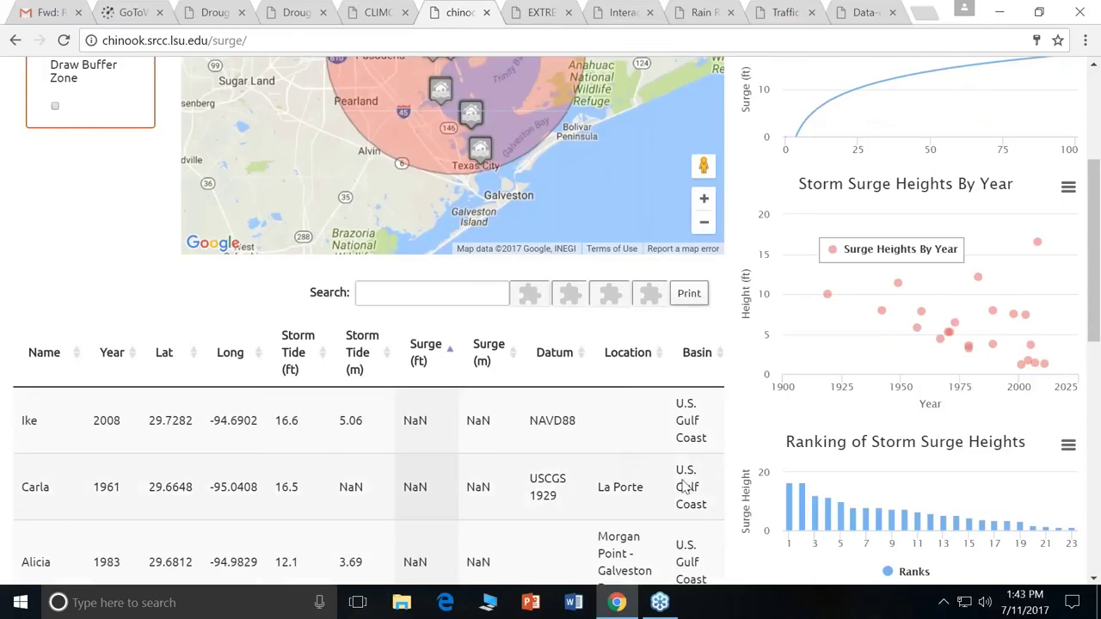
pyautogui.scroll(3, 8, 482)
pyautogui.scroll(-3, 19, 467)
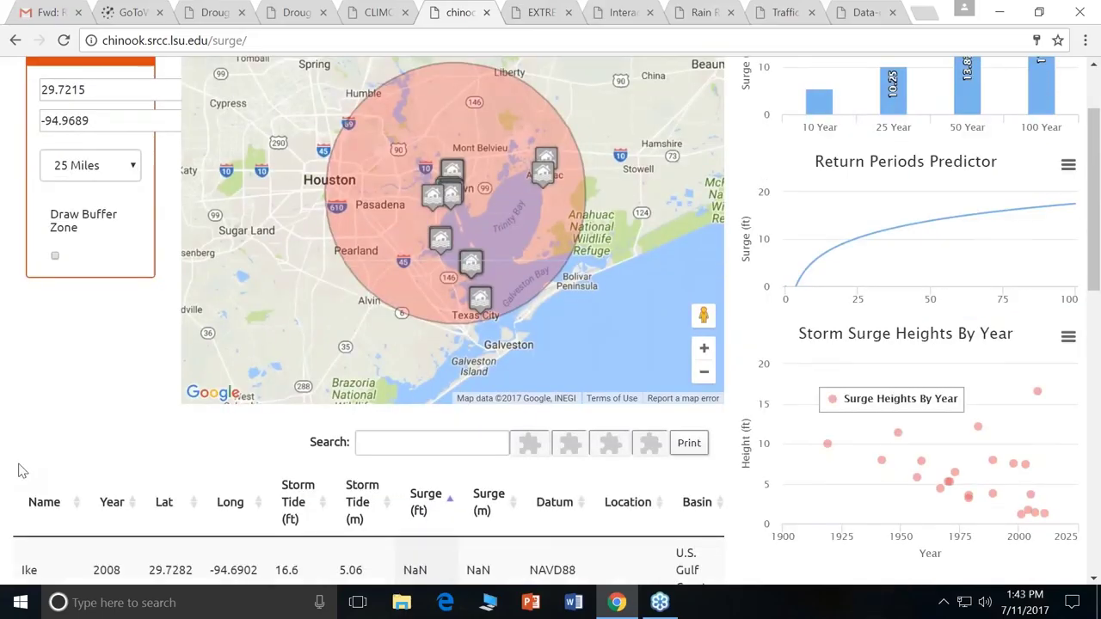
pyautogui.scroll(3, 150, 508)
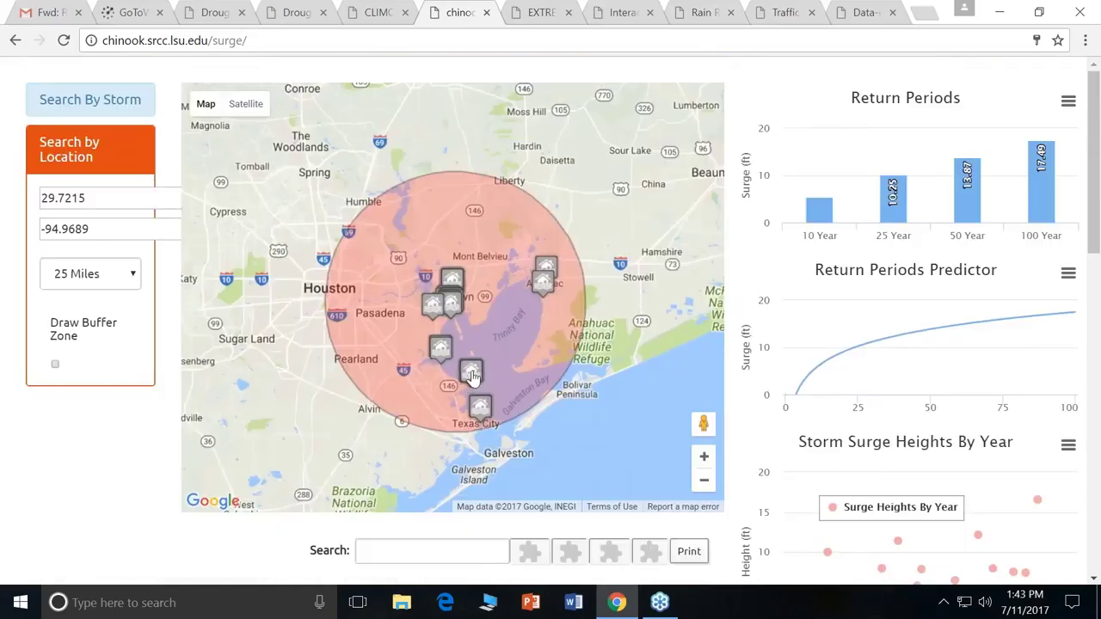
pyautogui.moveTo(471, 377)
pyautogui.moveTo(876, 229)
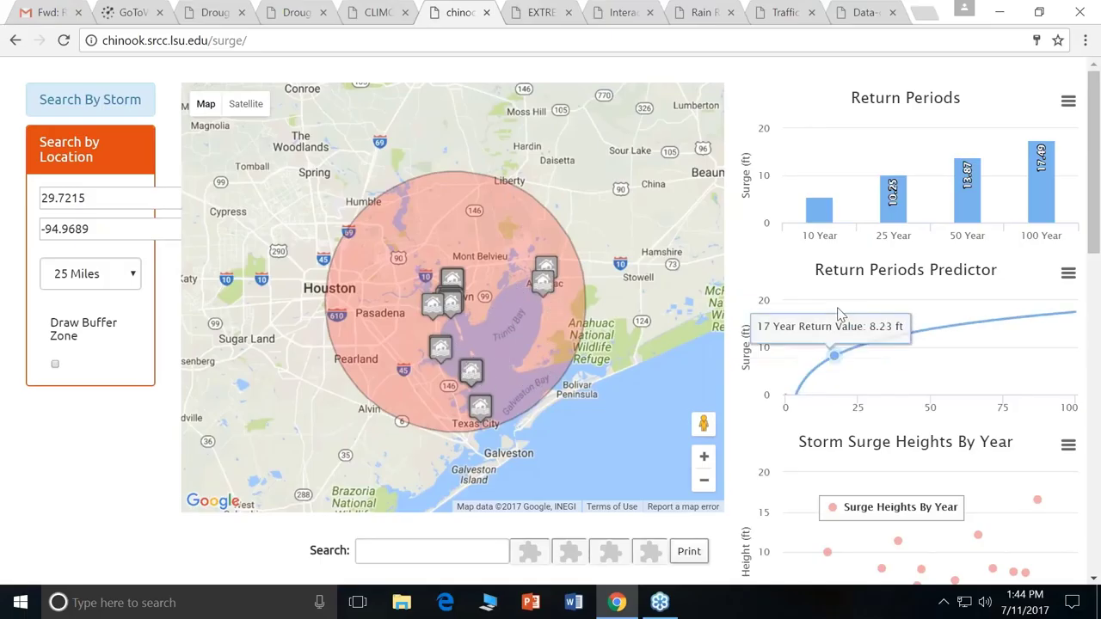
pyautogui.moveTo(823, 209)
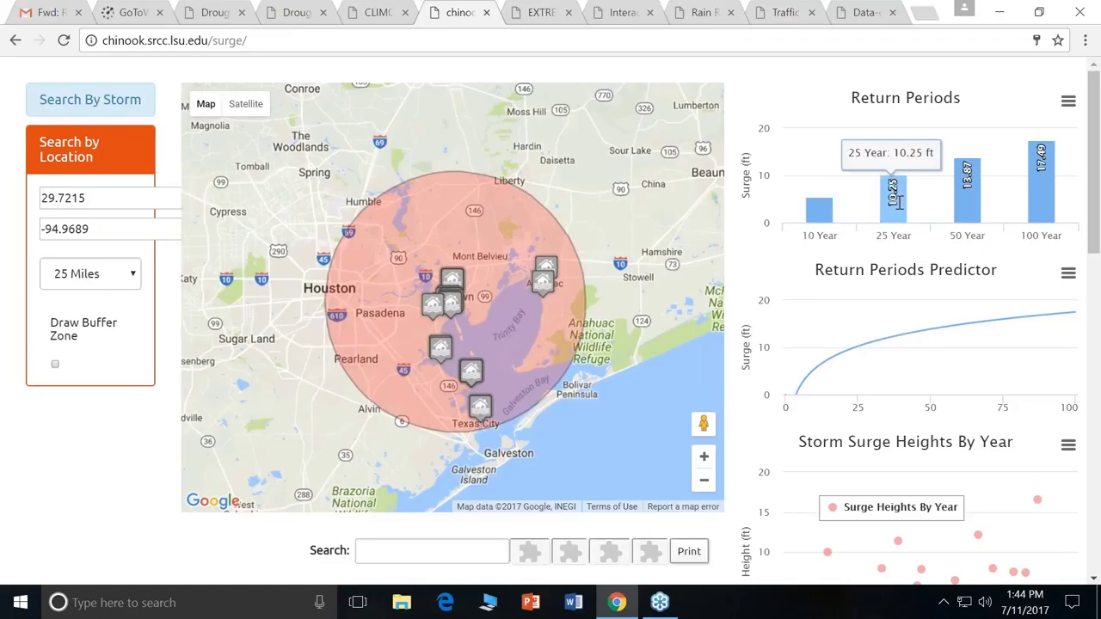
# - Examine the Return Periods, Storm Surge Heights By Year and Ranking of Storm Surge Heights charts for the Galveston Bay area
pyautogui.moveTo(1044, 219)
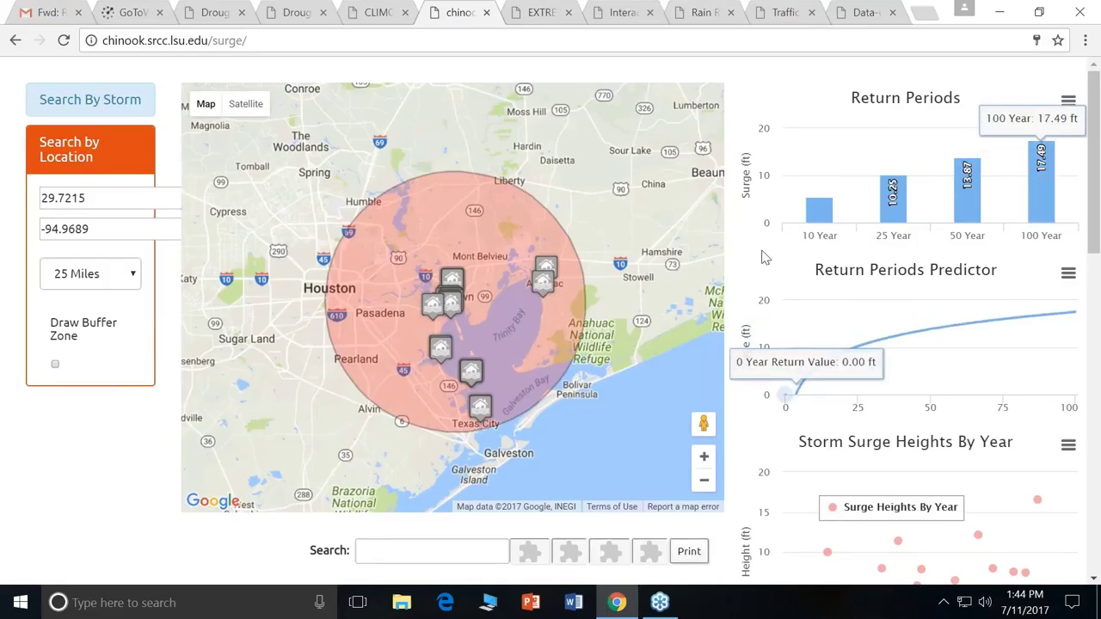
pyautogui.scroll(-2, 757, 246)
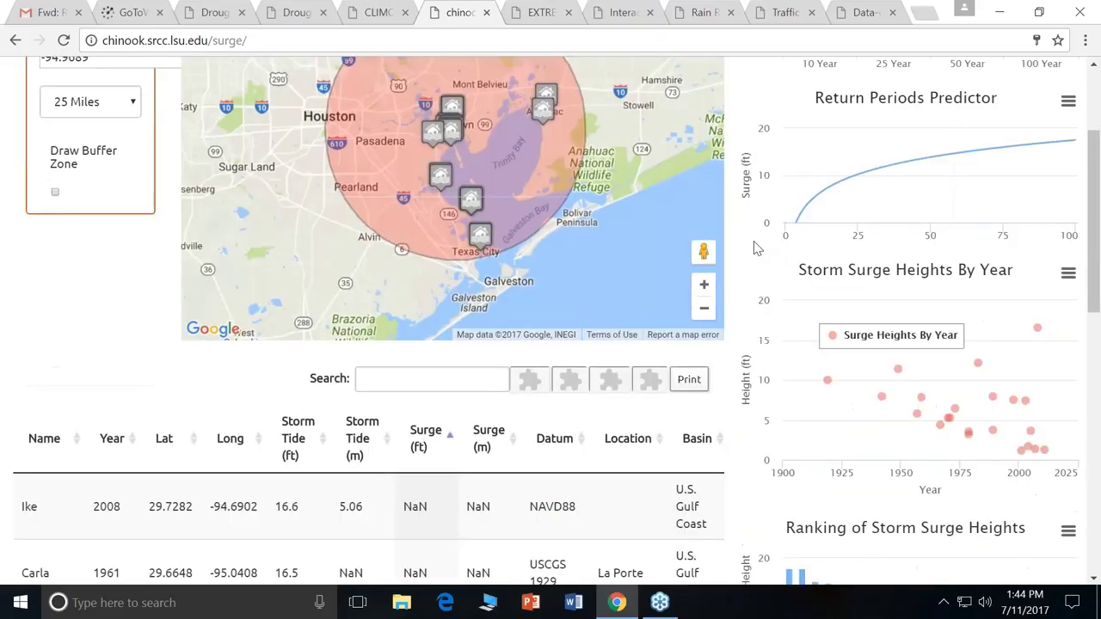
pyautogui.scroll(1, 761, 237)
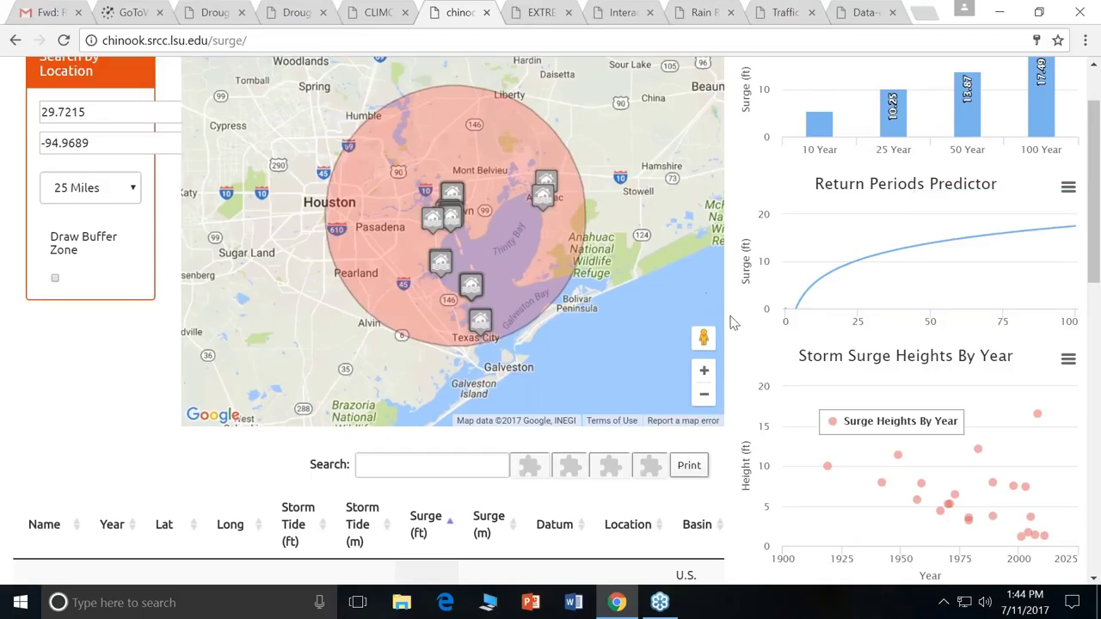
pyautogui.scroll(-3, 729, 321)
pyautogui.scroll(1, 921, 316)
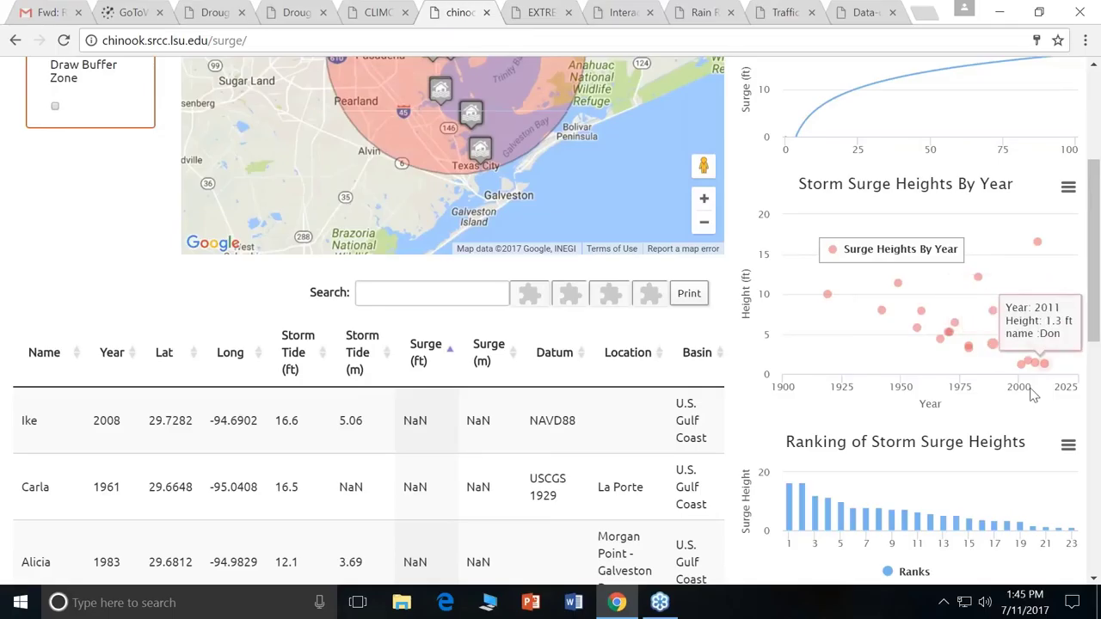
pyautogui.scroll(-3, 1011, 411)
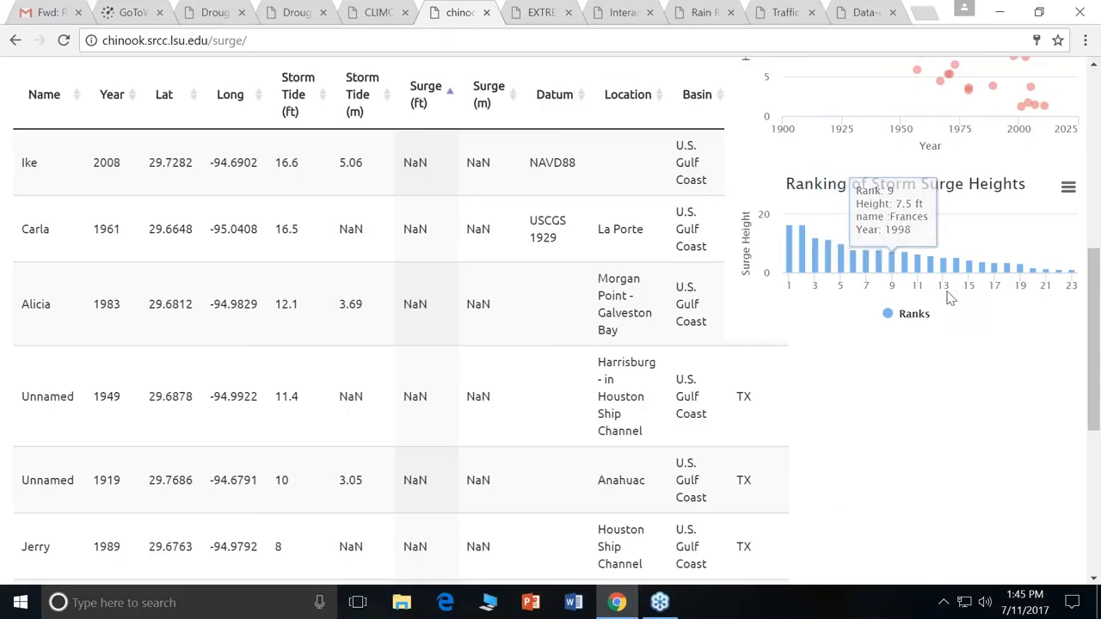
# - Search for storm surge records within 25 miles of a point on Louisiana's Vermilion Bay, at 29.6690, -91.9366
pyautogui.scroll(6, 921, 513)
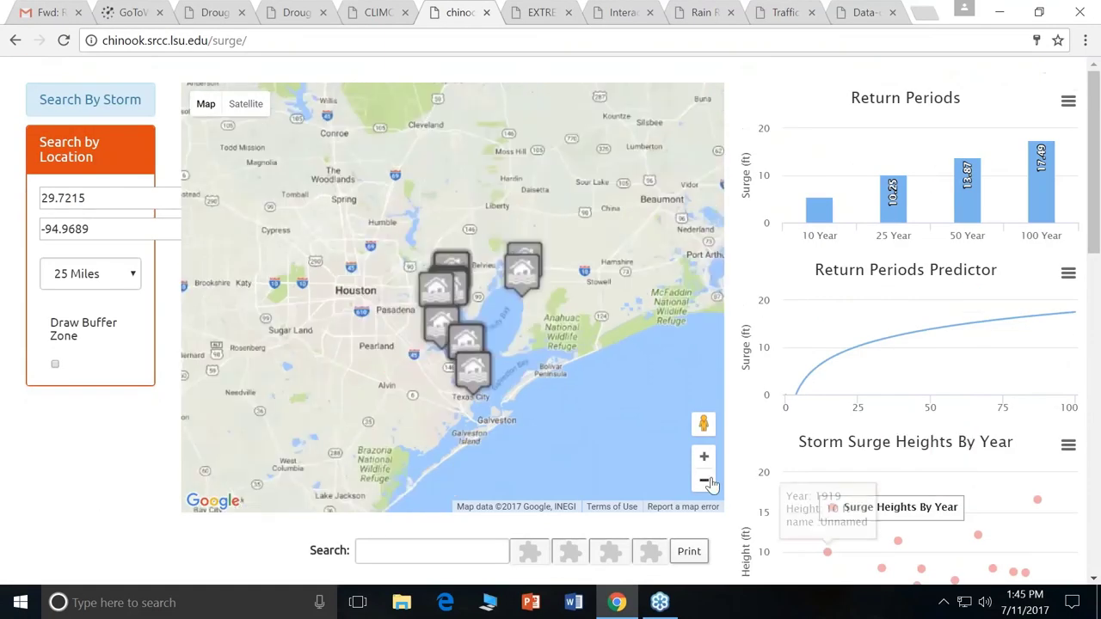
pyautogui.click(705, 481)
pyautogui.moveTo(597, 354); pyautogui.dragTo(474, 317)
pyautogui.click(612, 280)
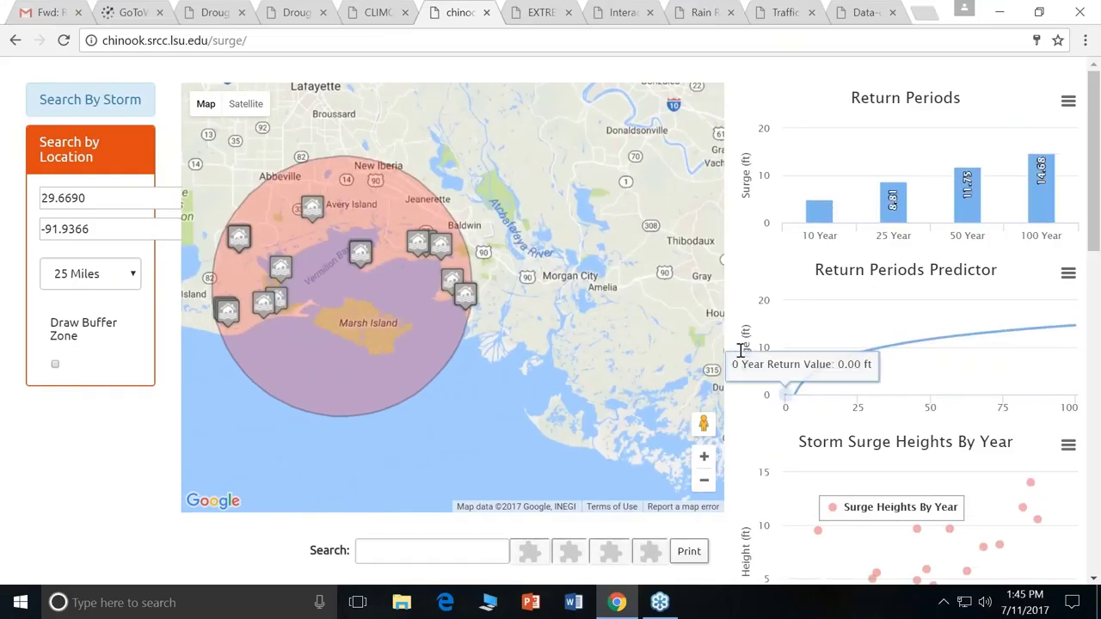
# - Examine the return-period charts, storm table, surge height ranking and map markers for the Vermilion Bay area
pyautogui.scroll(-5, 791, 314)
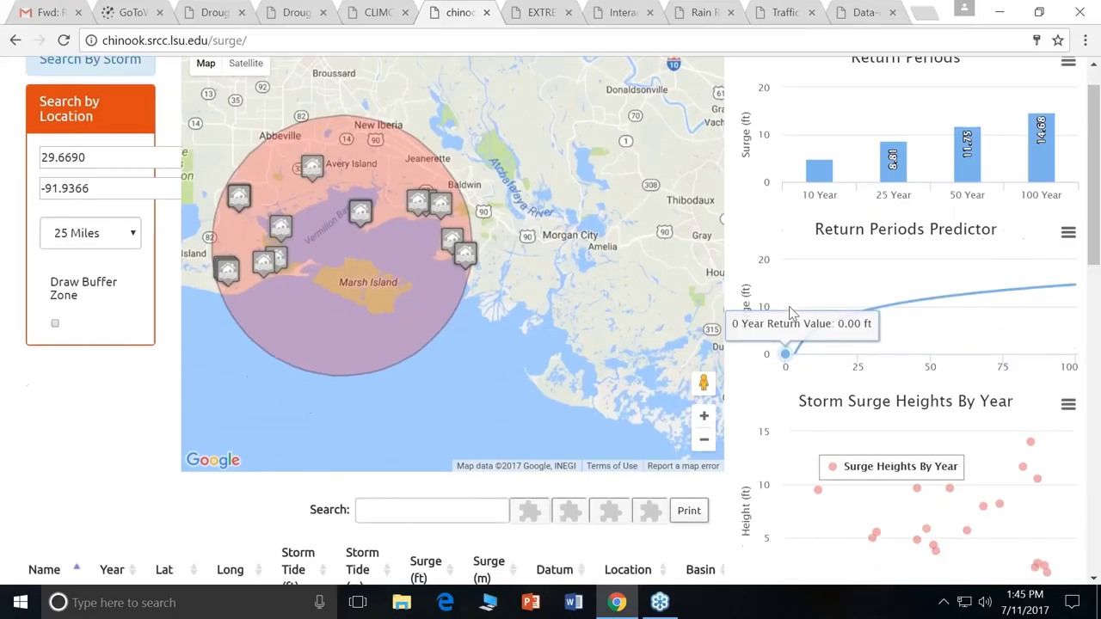
pyautogui.scroll(-2, 792, 314)
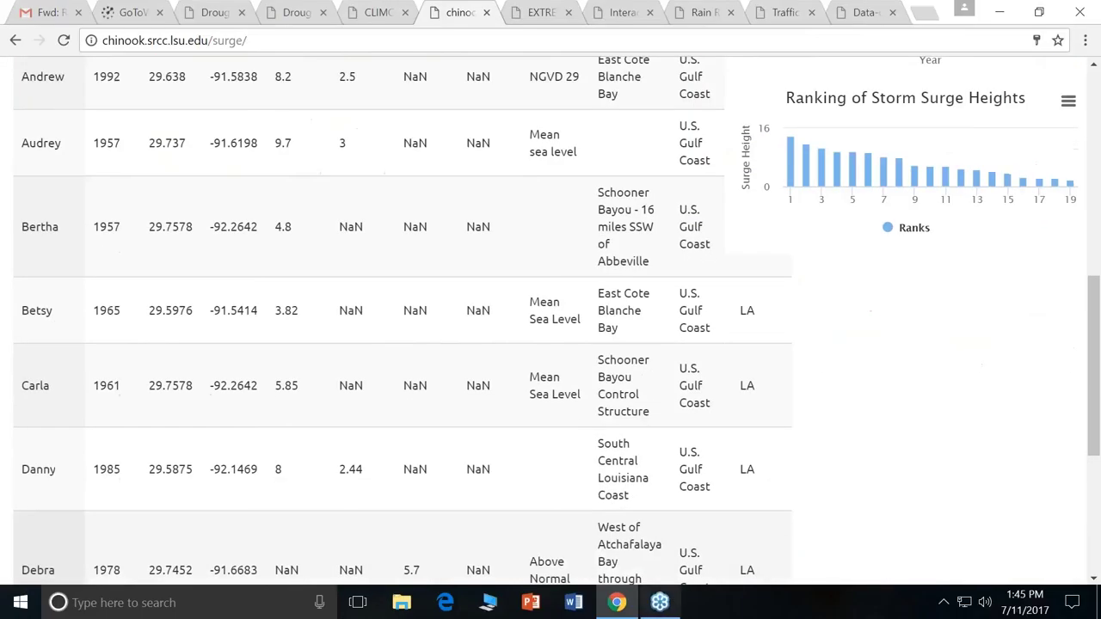
pyautogui.scroll(7, 663, 467)
pyautogui.scroll(1, 667, 464)
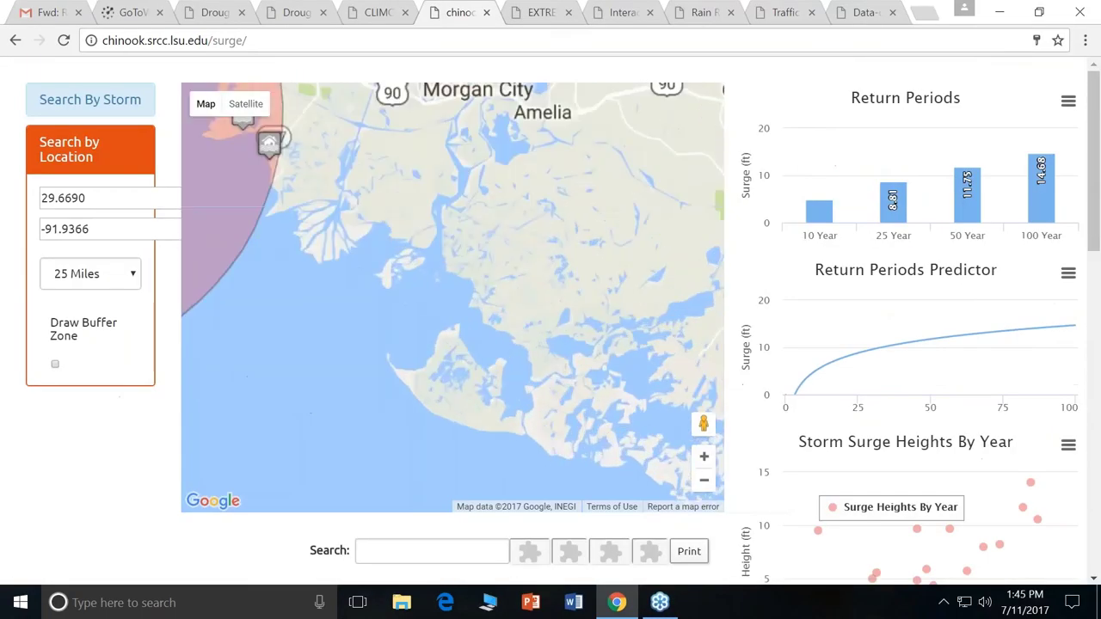
pyautogui.scroll(-1, 520, 382)
pyautogui.scroll(-1, 521, 382)
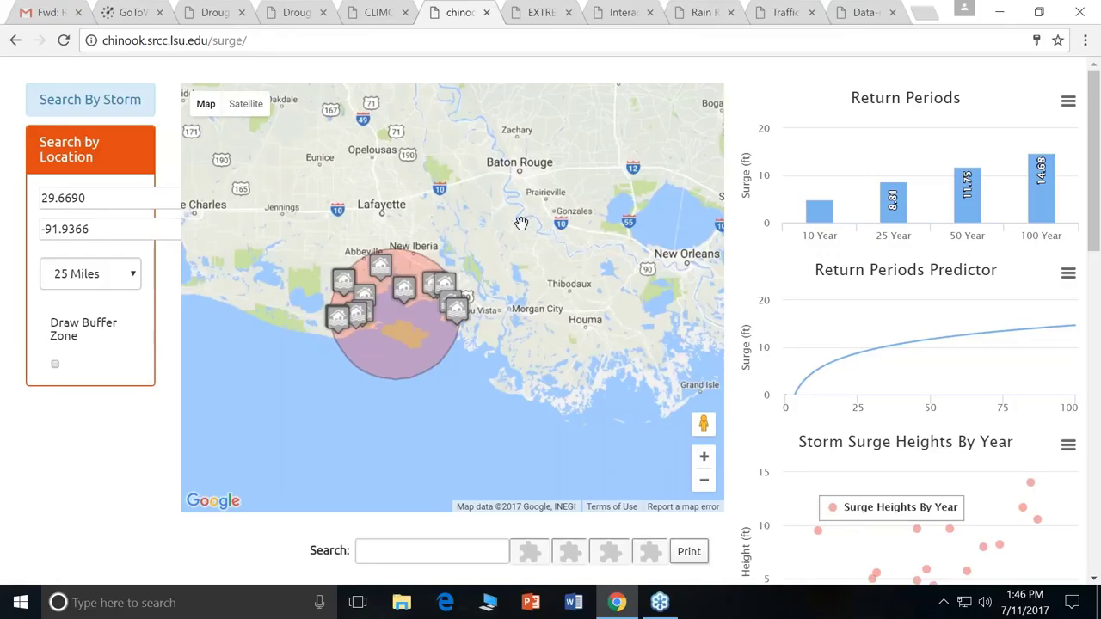
# - Switch to SRCC's Climate Extremes Portal and read its About description of the available record types and variables
pyautogui.click(542, 13)
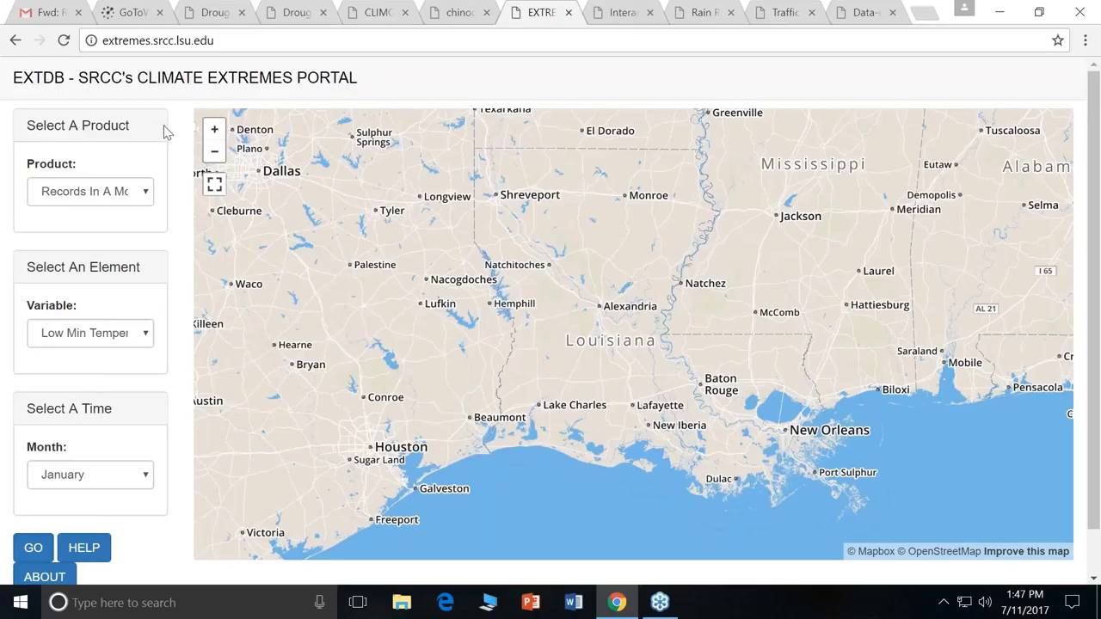
pyautogui.scroll(-1, 167, 133)
pyautogui.scroll(-1, 166, 132)
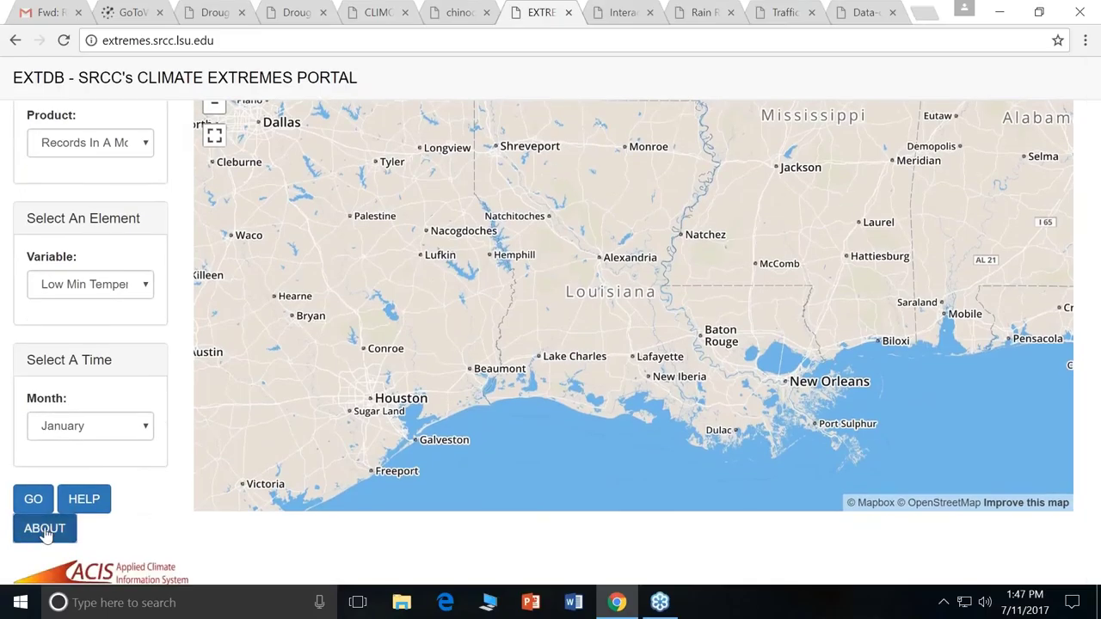
pyautogui.click(44, 529)
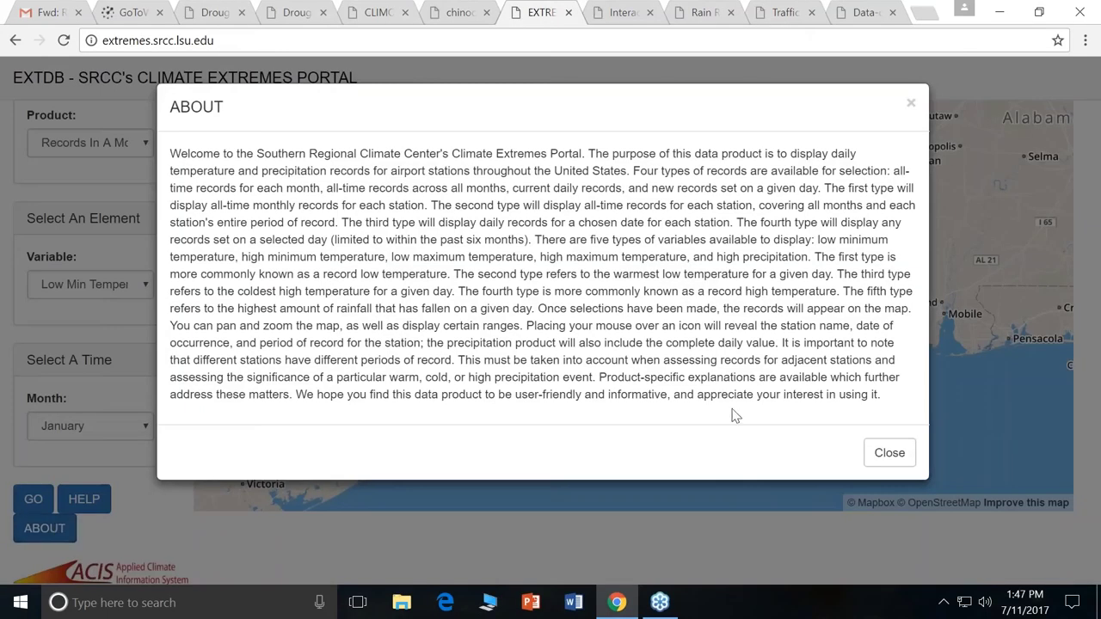
pyautogui.click(890, 460)
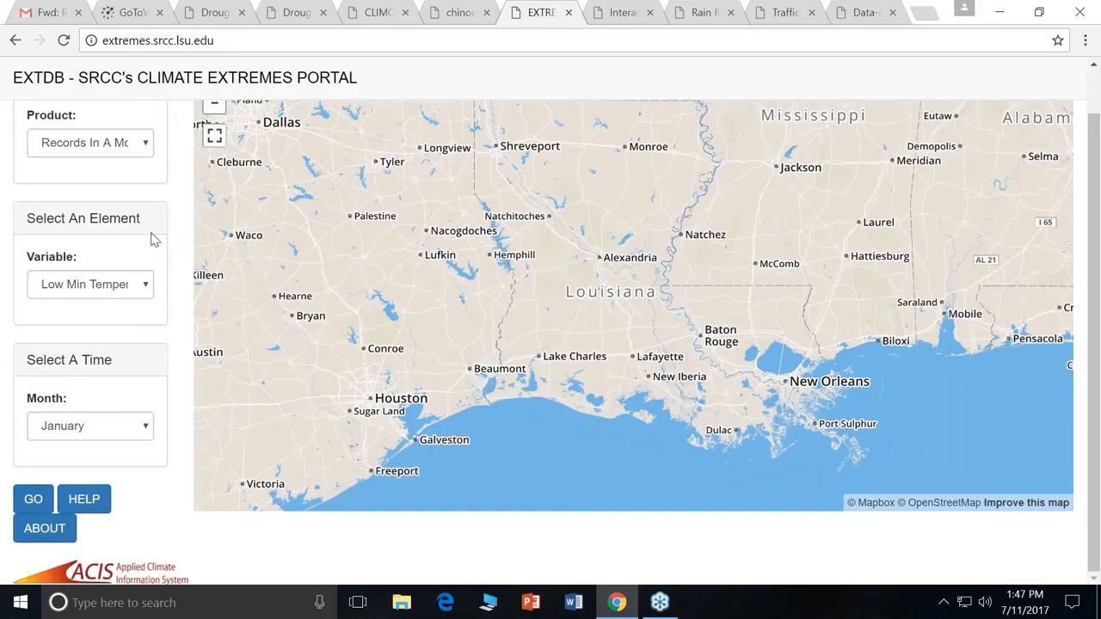
# - Map the All-Time Records product for the High Max Temperature variable
pyautogui.click(147, 142)
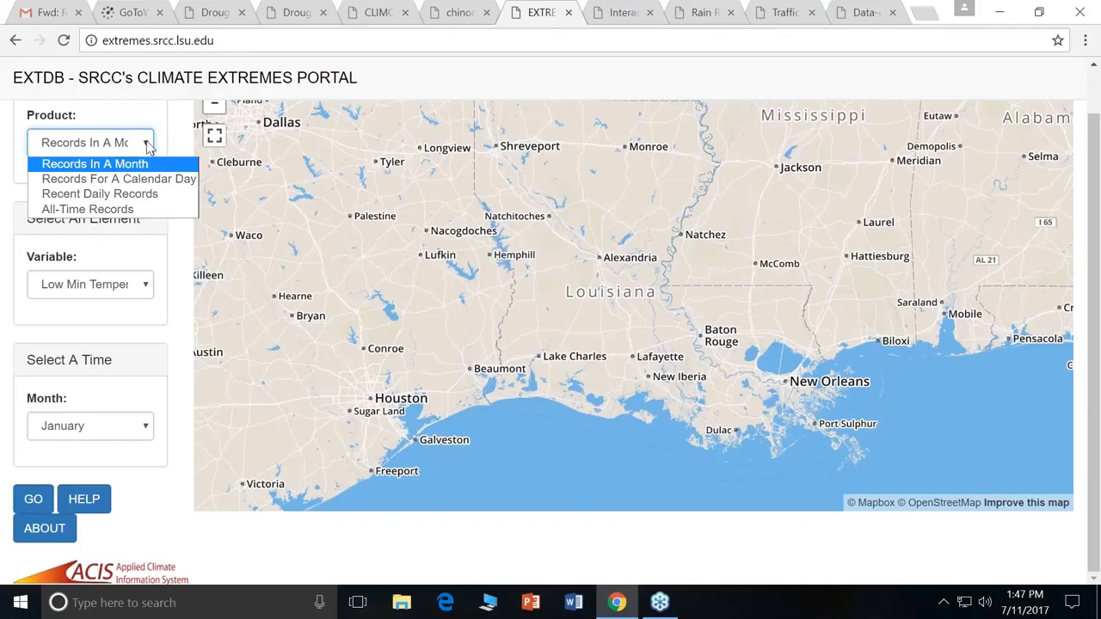
pyautogui.click(141, 218)
pyautogui.scroll(1, 145, 275)
pyautogui.click(146, 333)
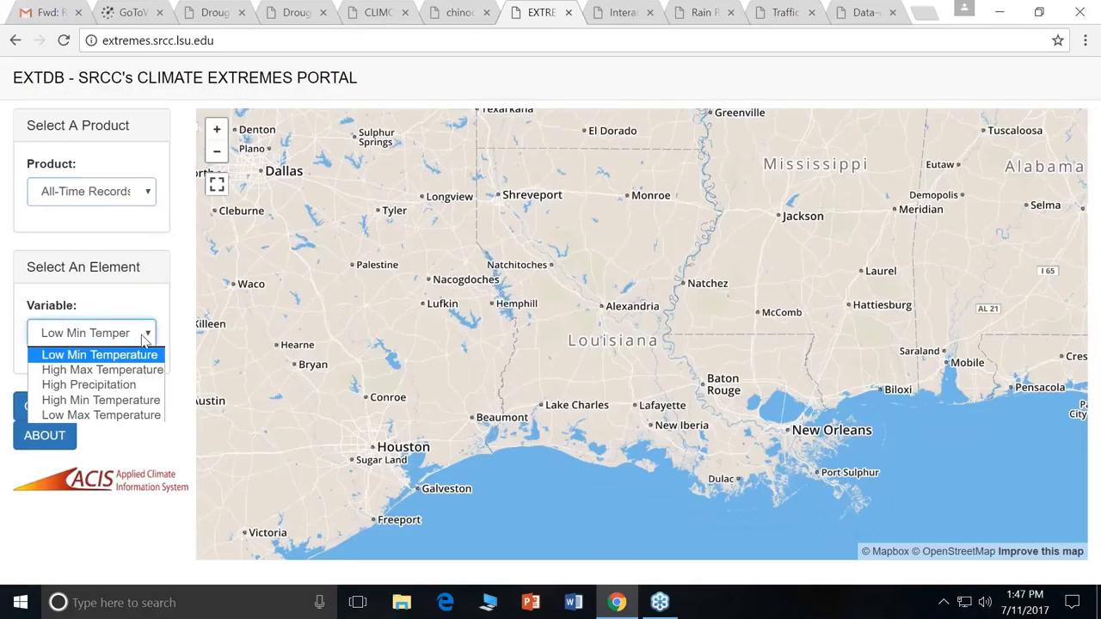
pyautogui.click(130, 370)
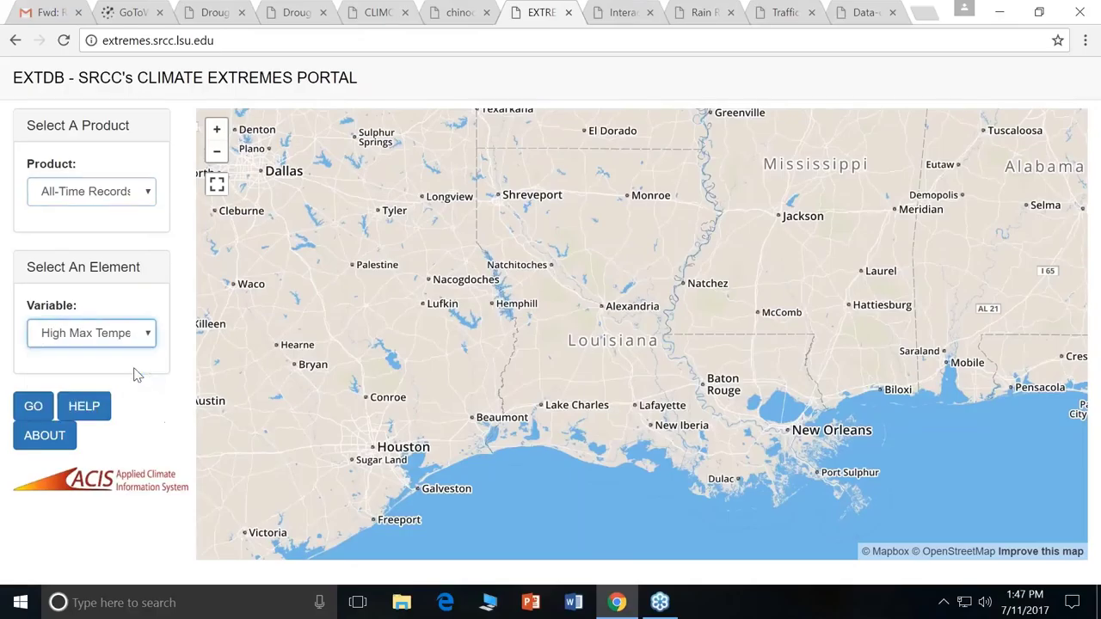
pyautogui.click(38, 411)
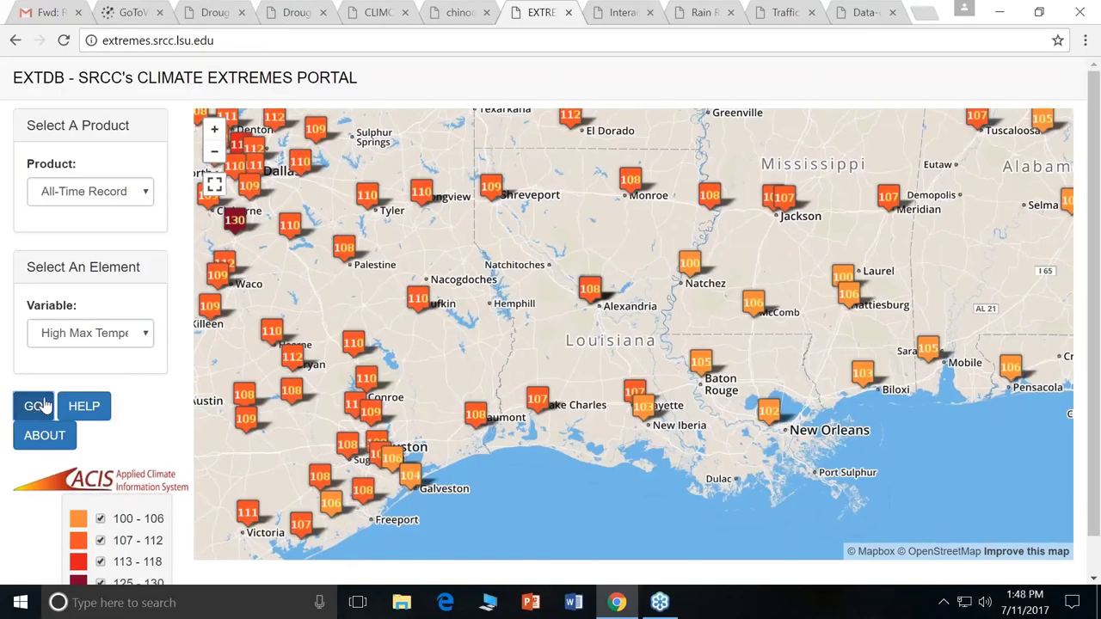
# - Check the record date and period of record for the Baton Rouge Ryan, Alexandria Intl and Hillsboro Muni airport stations
pyautogui.moveTo(377, 286); pyautogui.dragTo(431, 315)
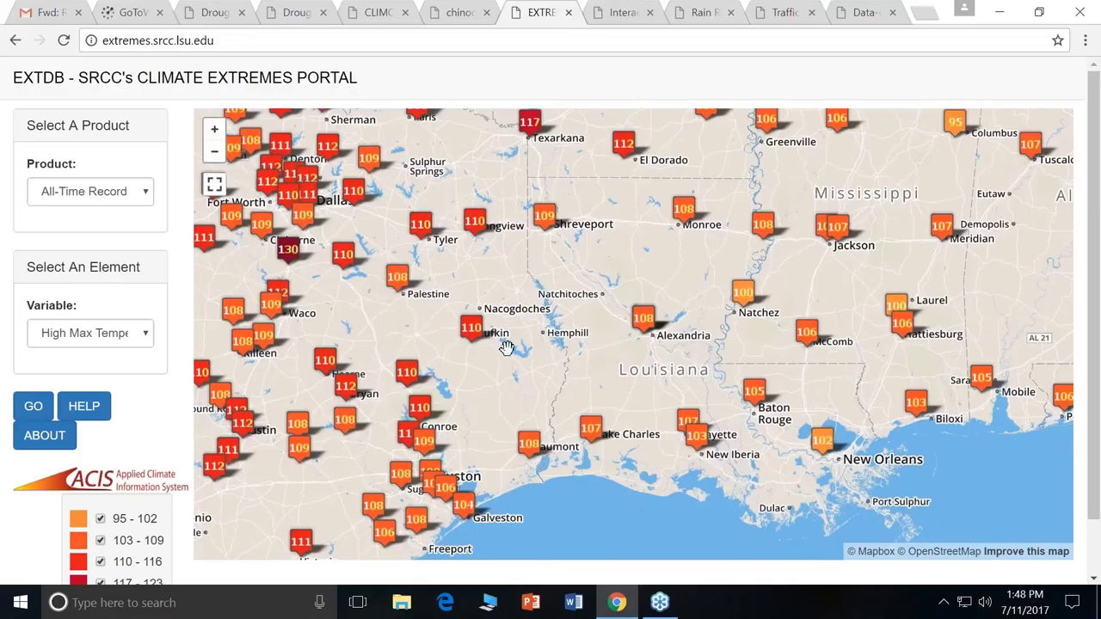
pyautogui.click(751, 395)
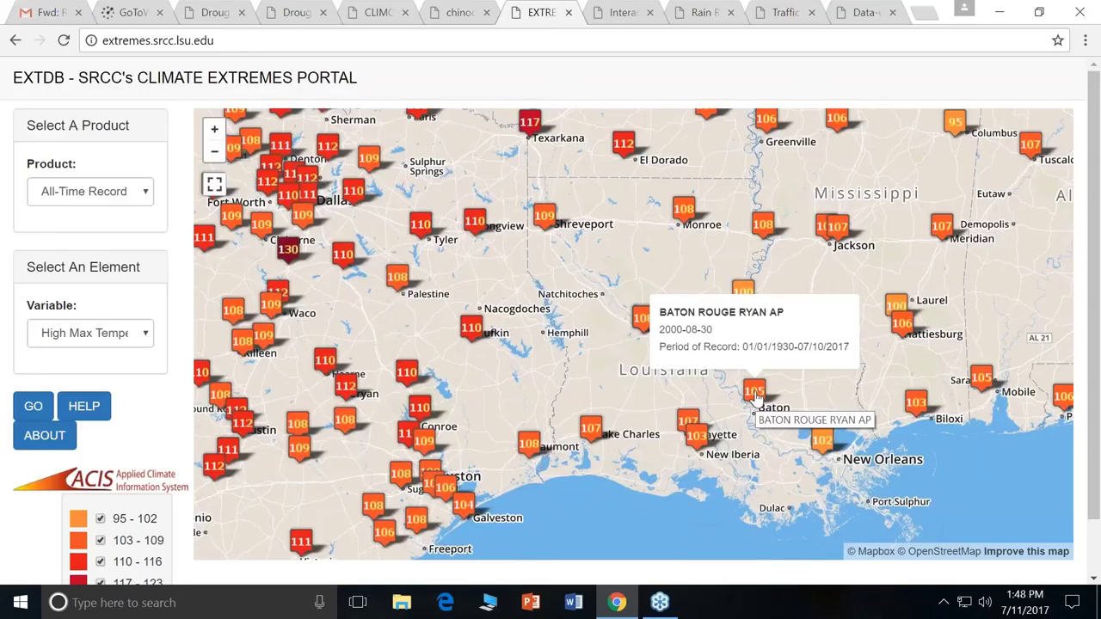
pyautogui.moveTo(639, 322)
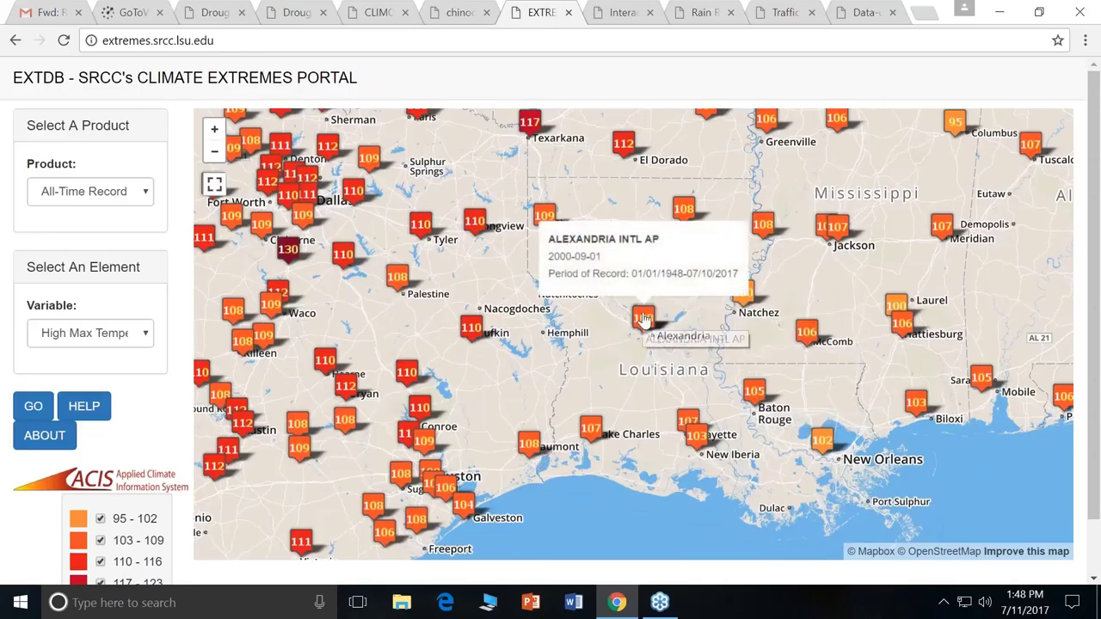
pyautogui.moveTo(471, 330)
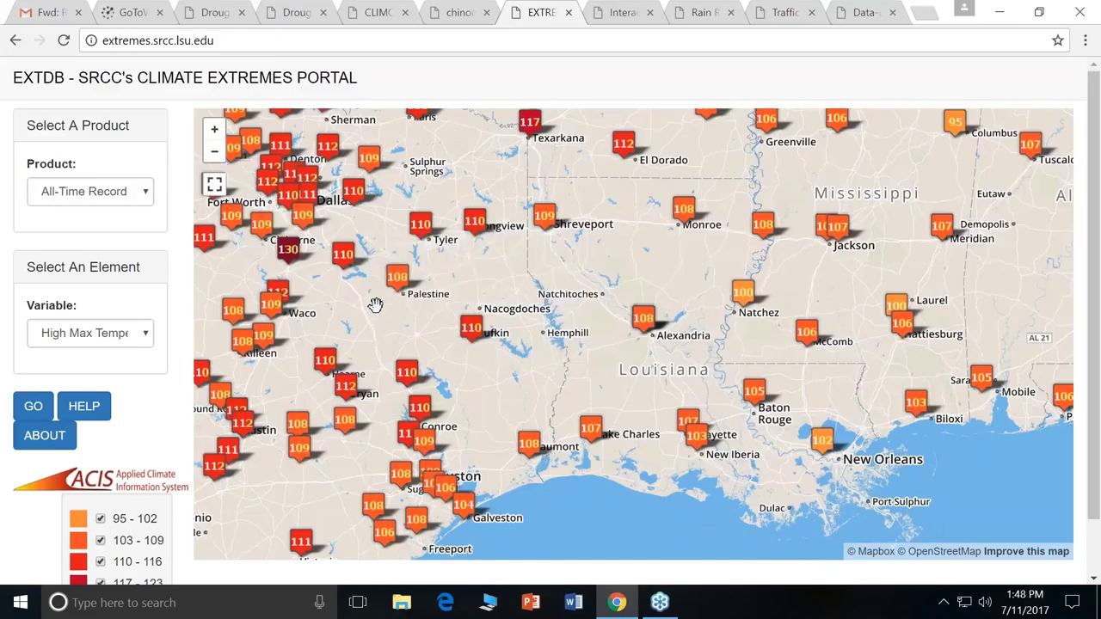
pyautogui.moveTo(371, 319); pyautogui.dragTo(403, 339)
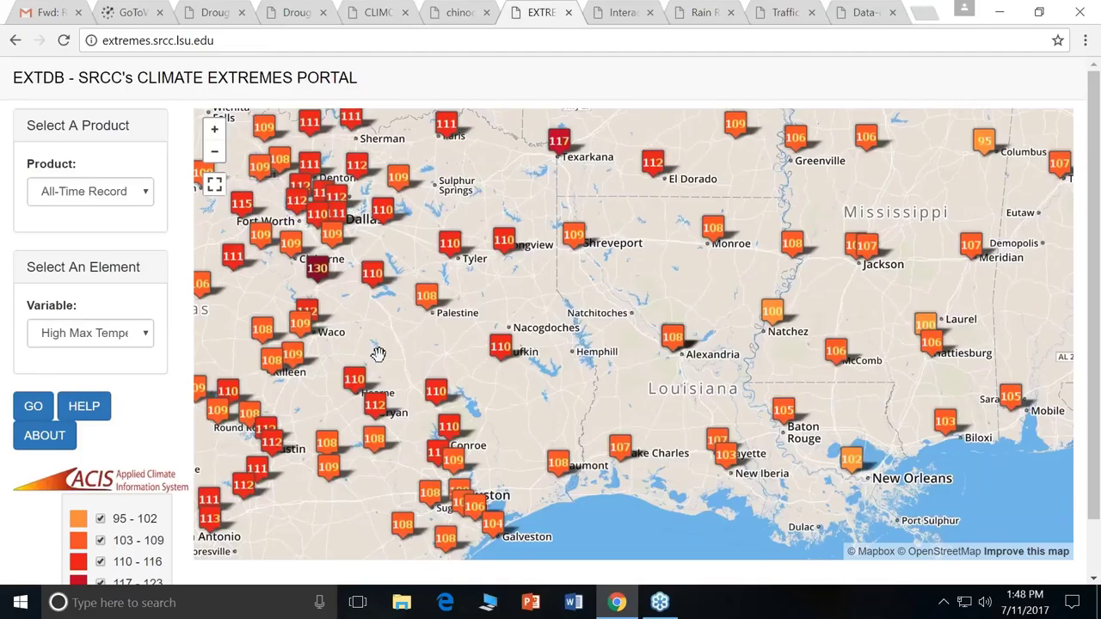
pyautogui.moveTo(323, 270)
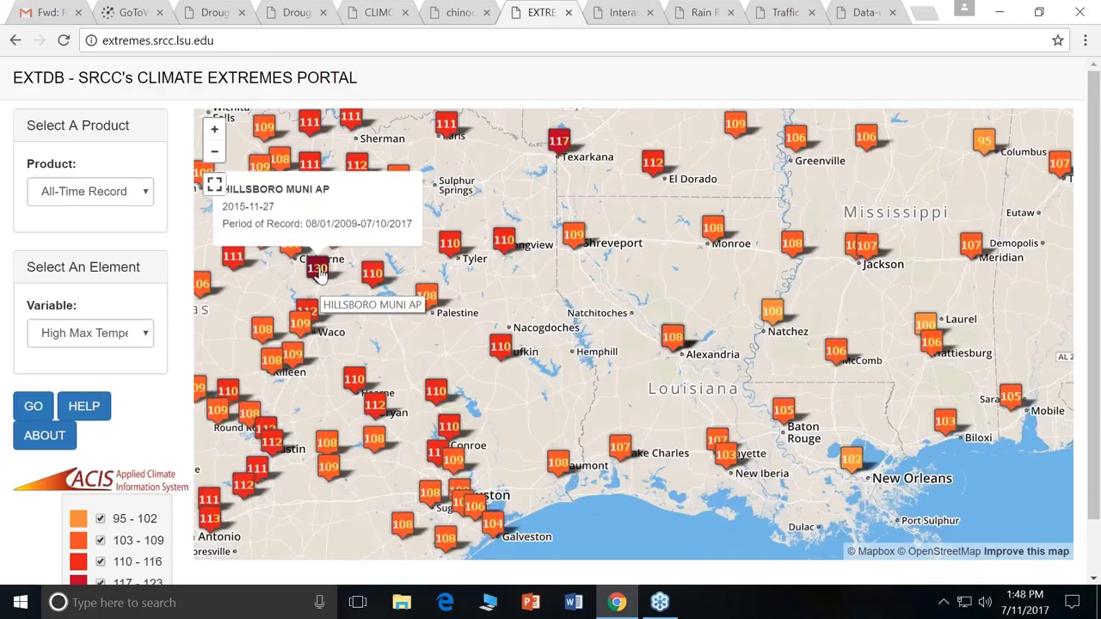
pyautogui.click(363, 311)
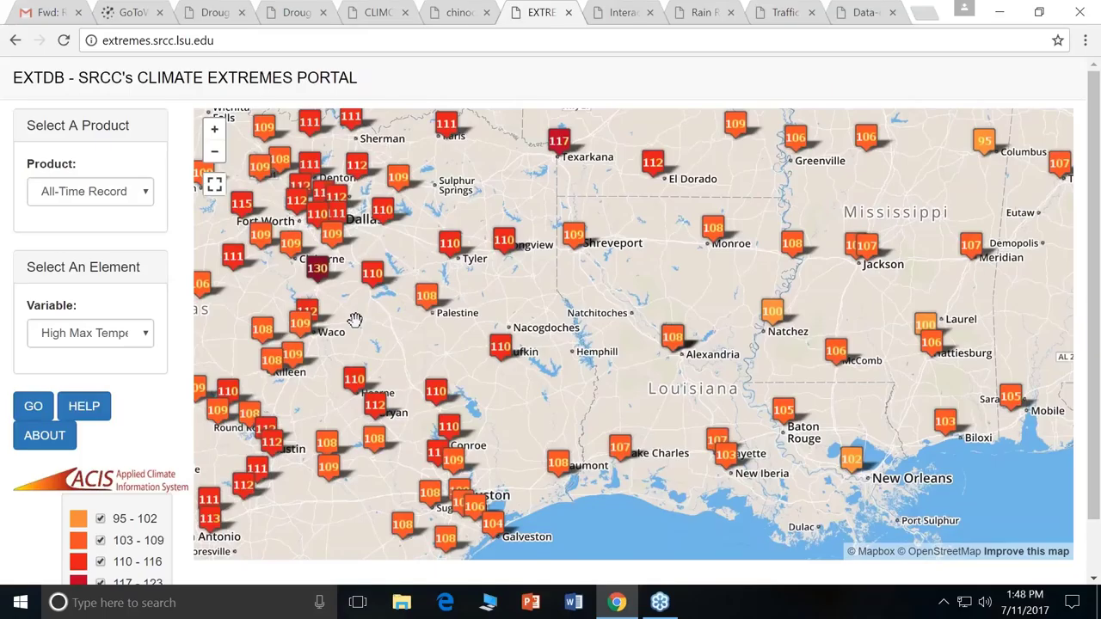
# - Examine the all-time high temperature records westward across Texas and New Mexico to Arizona
pyautogui.moveTo(356, 318); pyautogui.dragTo(778, 366)
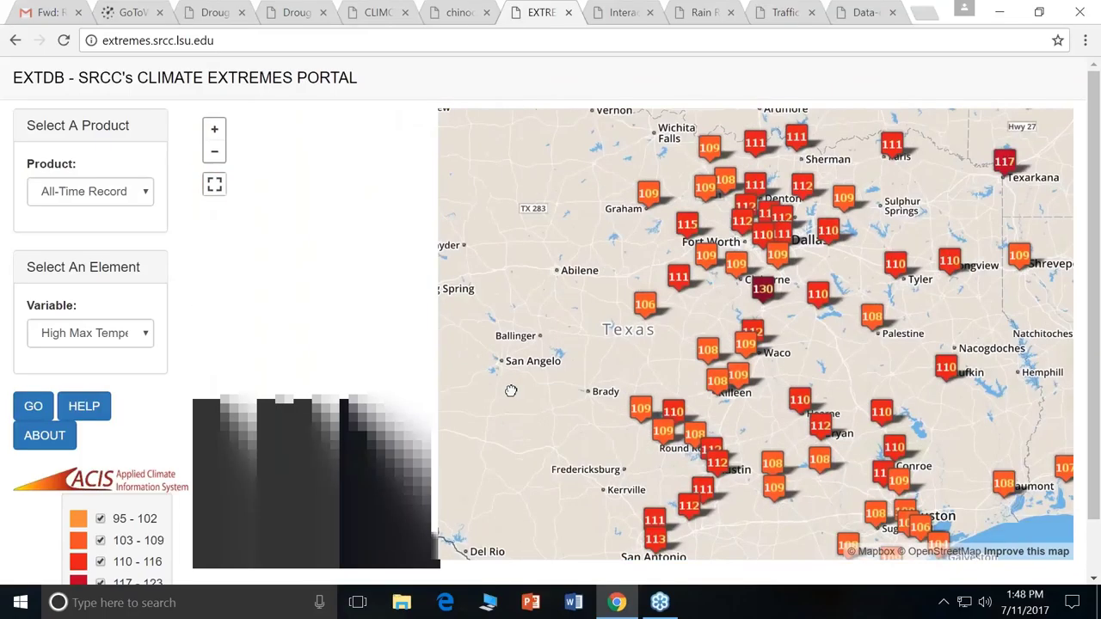
pyautogui.moveTo(507, 263); pyautogui.dragTo(968, 381)
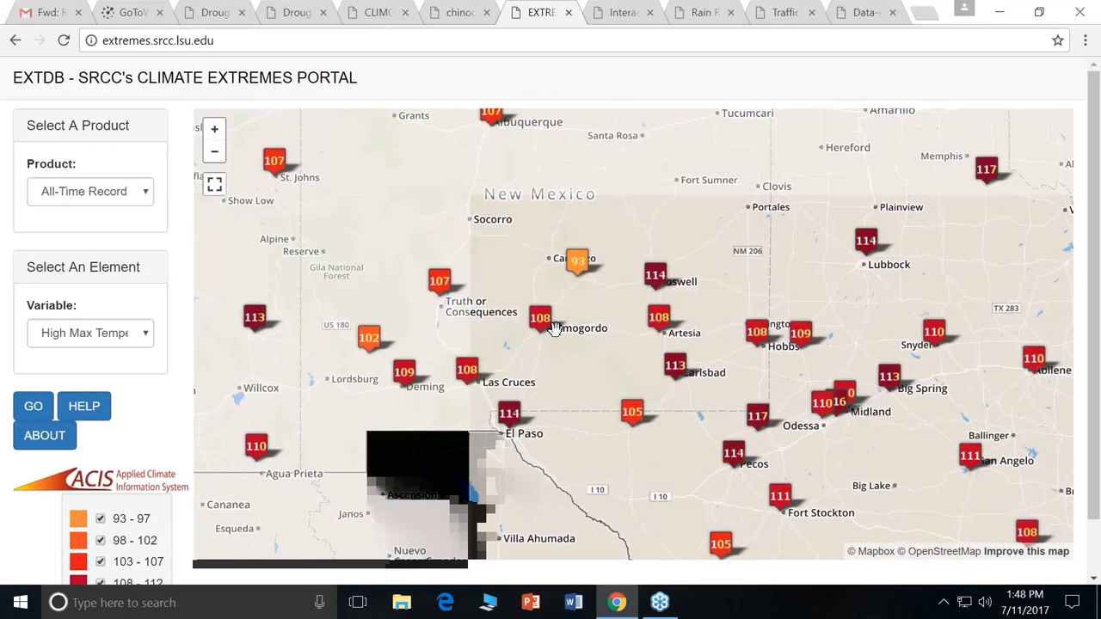
pyautogui.moveTo(703, 396); pyautogui.dragTo(996, 504)
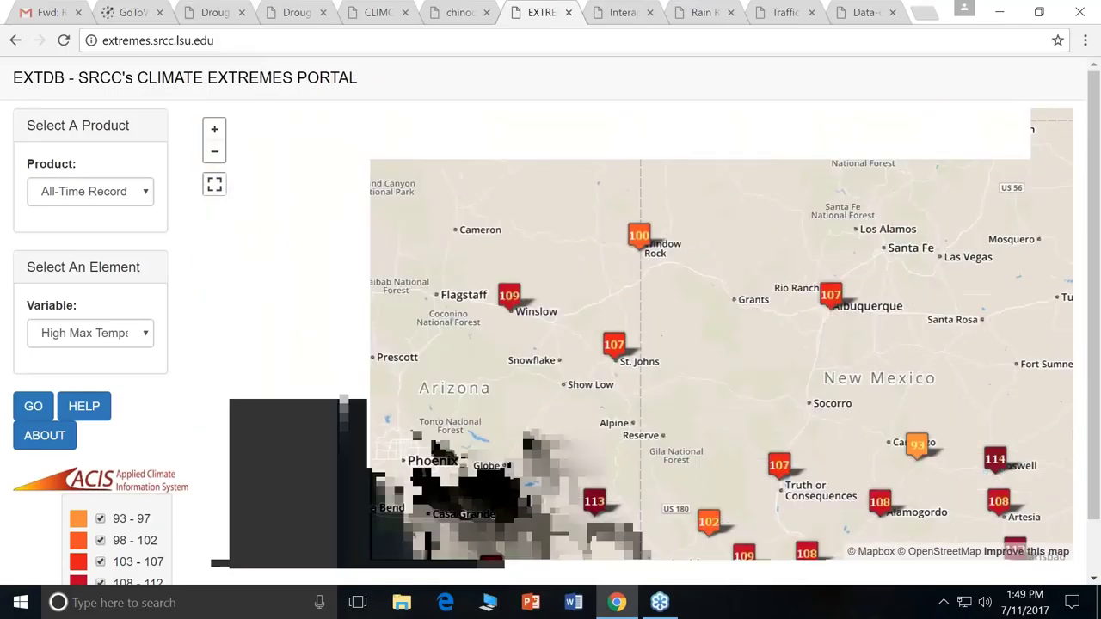
pyautogui.moveTo(497, 408); pyautogui.dragTo(634, 356)
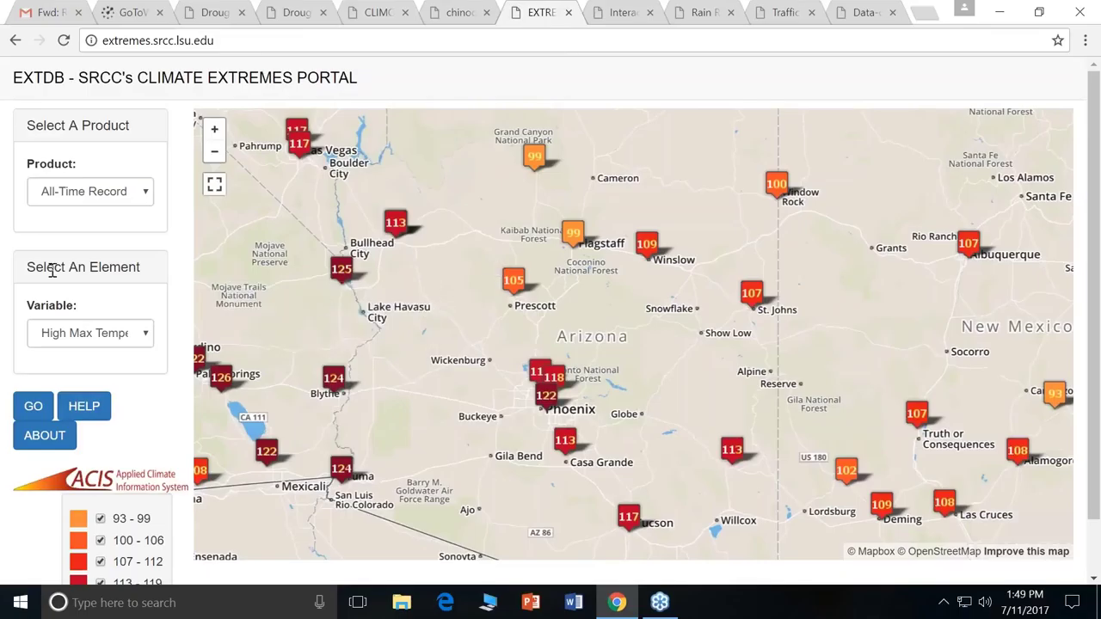
# - Map the all-time Low Min Temperature records and examine them from Colorado and Wyoming to South Dakota
pyautogui.click(103, 340)
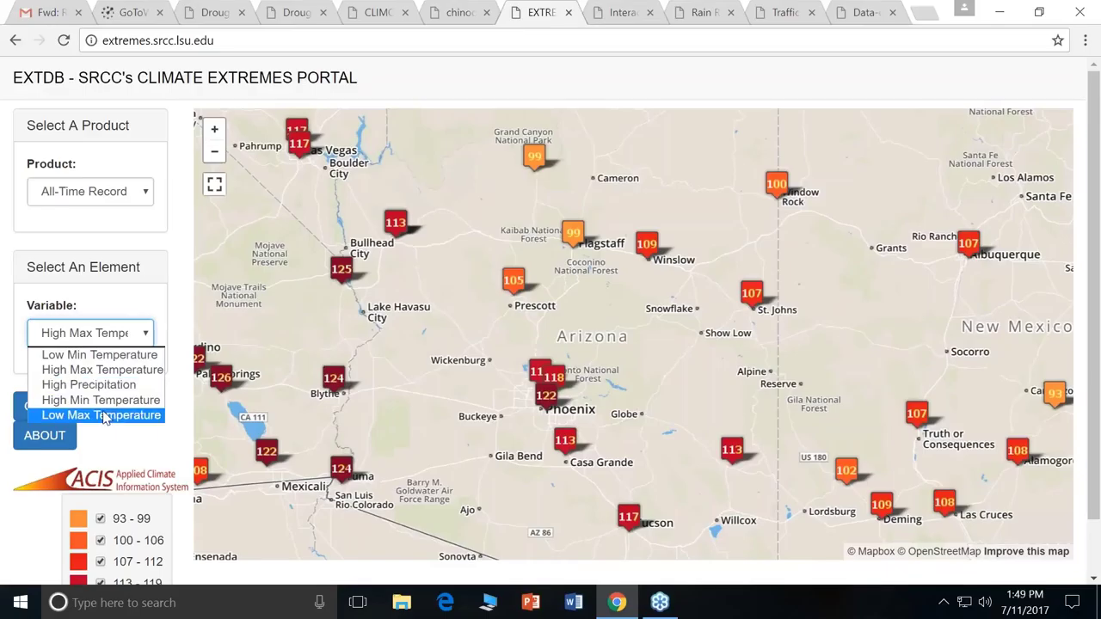
pyautogui.click(105, 355)
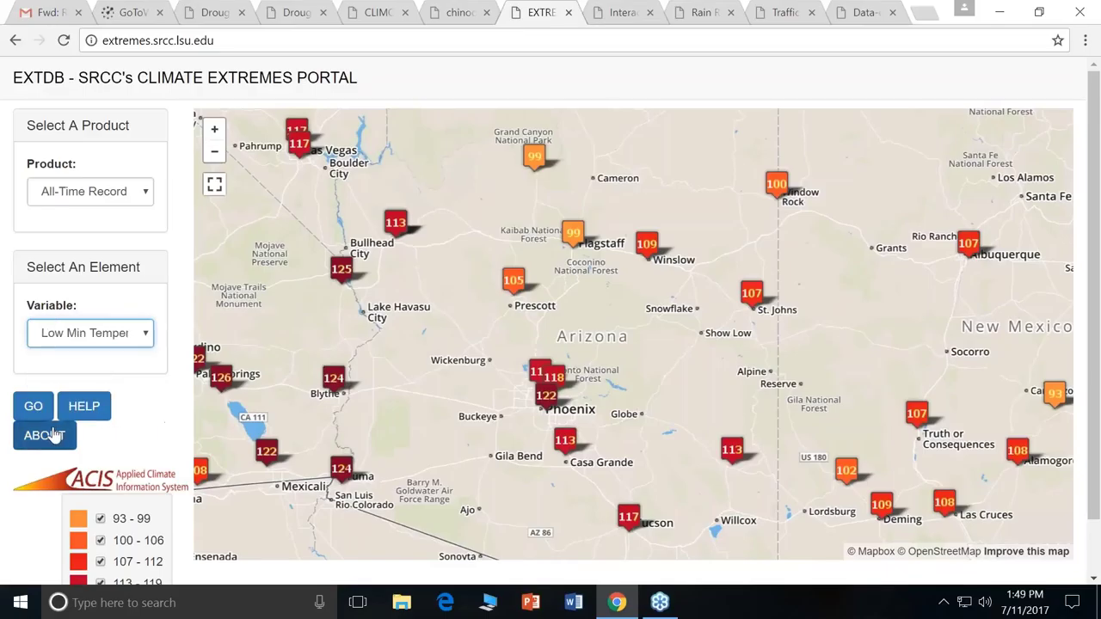
pyautogui.click(47, 398)
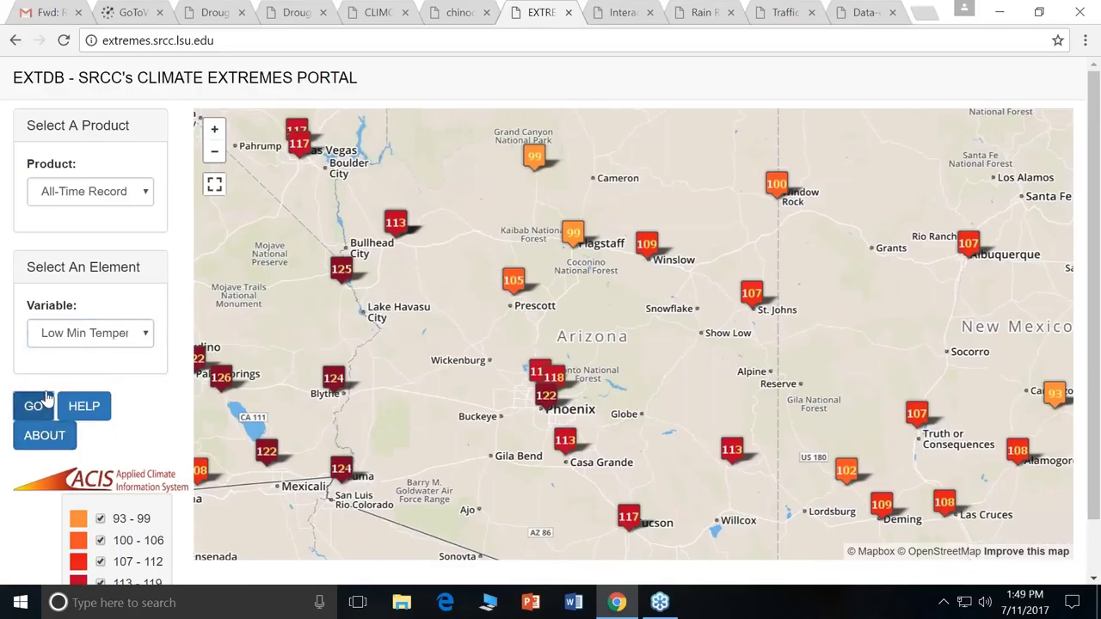
pyautogui.moveTo(860, 120); pyautogui.dragTo(874, 385)
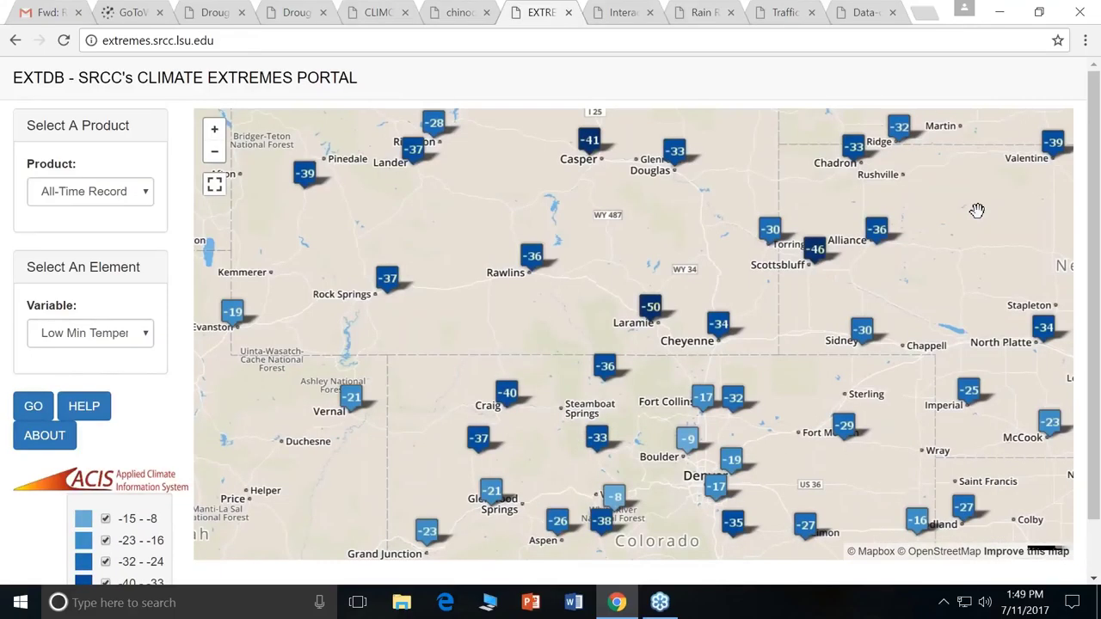
pyautogui.moveTo(978, 215); pyautogui.dragTo(657, 361)
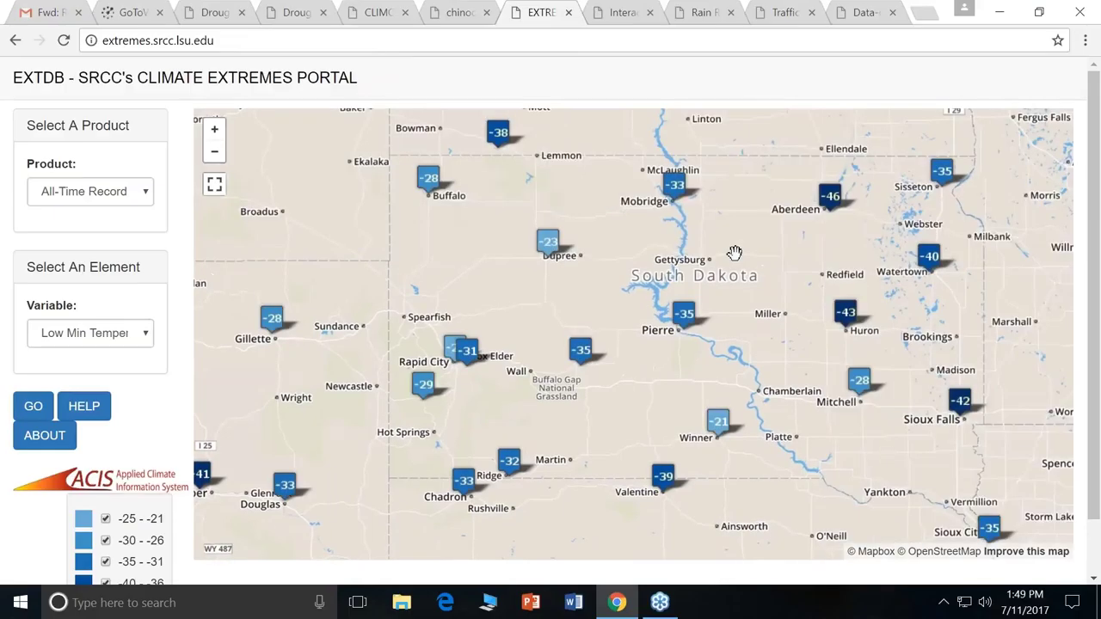
# - Map the Records In A Month product for July using the High Max Temperature variable and review its legend
pyautogui.moveTo(731, 254); pyautogui.dragTo(653, 243)
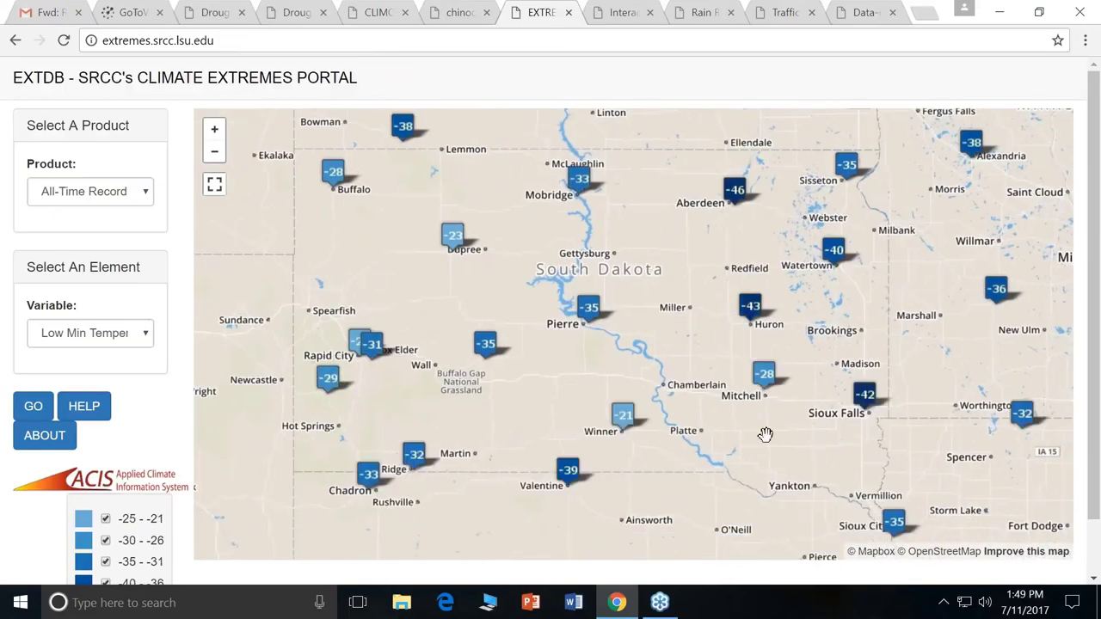
pyautogui.click(860, 411)
pyautogui.click(80, 193)
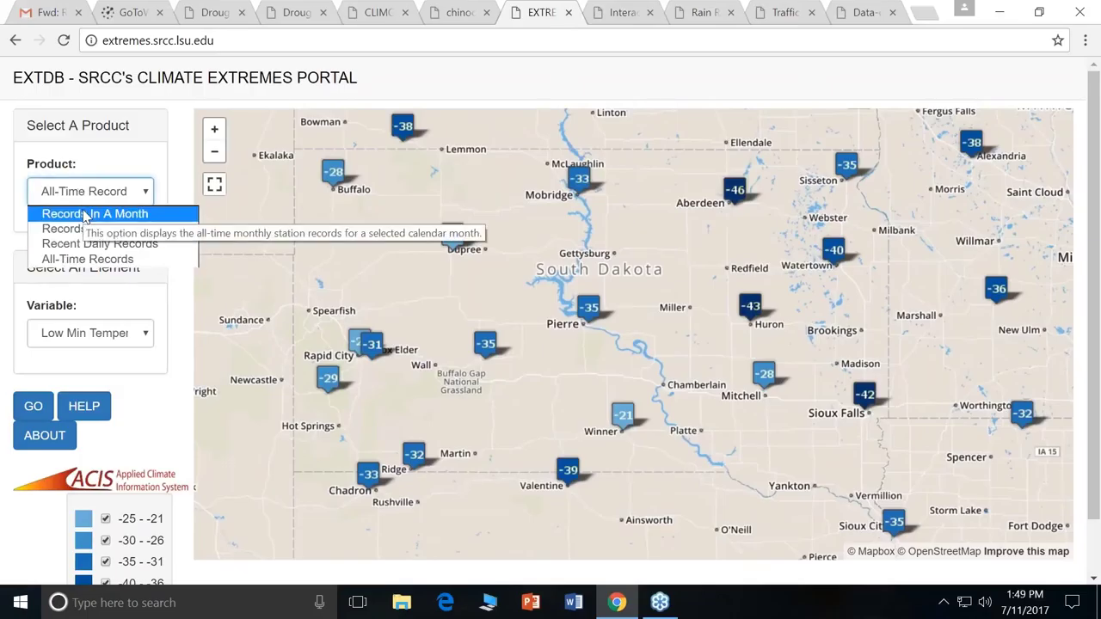
pyautogui.click(83, 215)
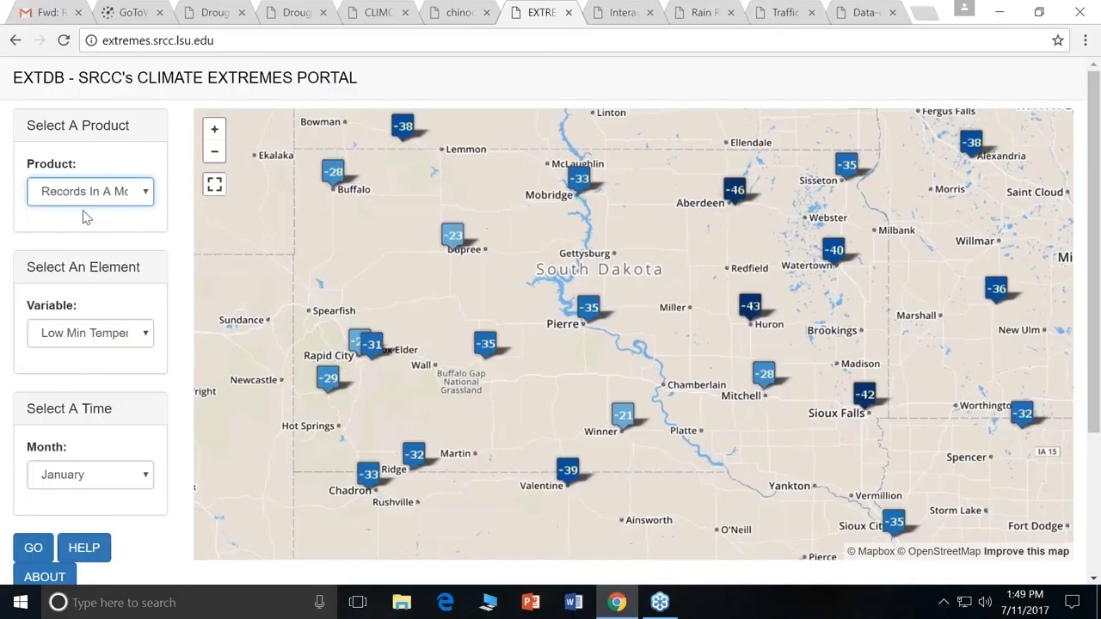
pyautogui.click(101, 486)
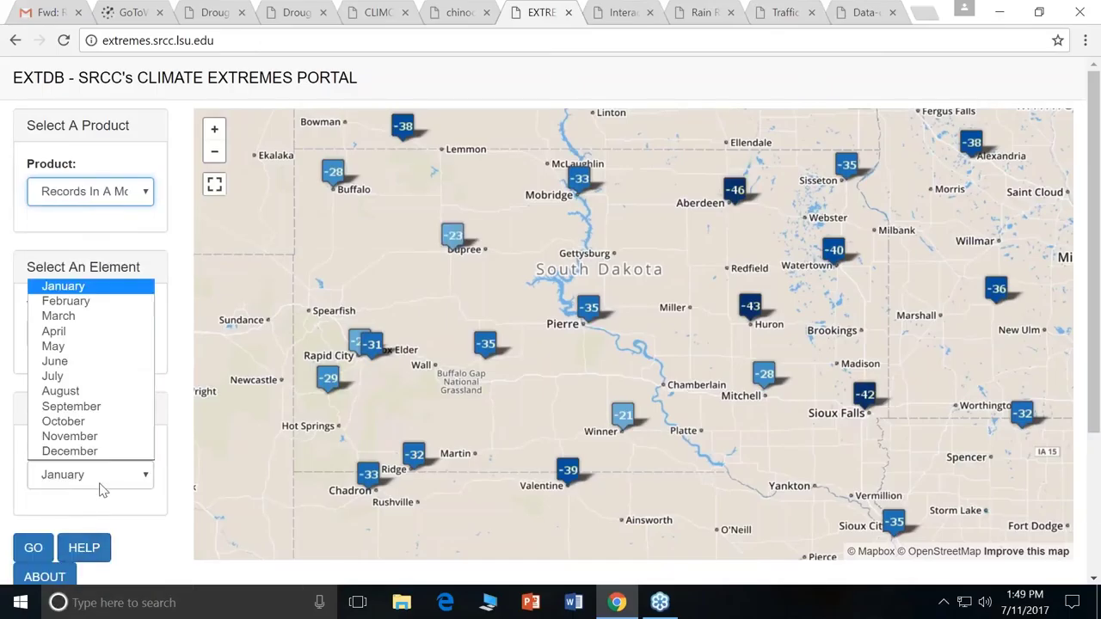
pyautogui.click(103, 378)
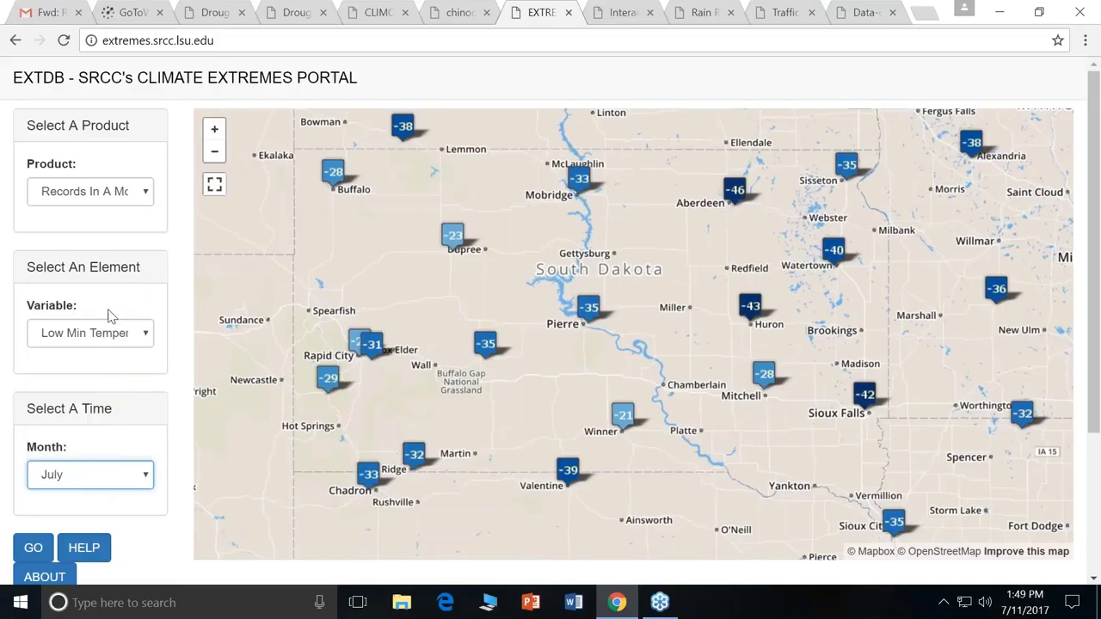
pyautogui.click(107, 339)
pyautogui.click(102, 370)
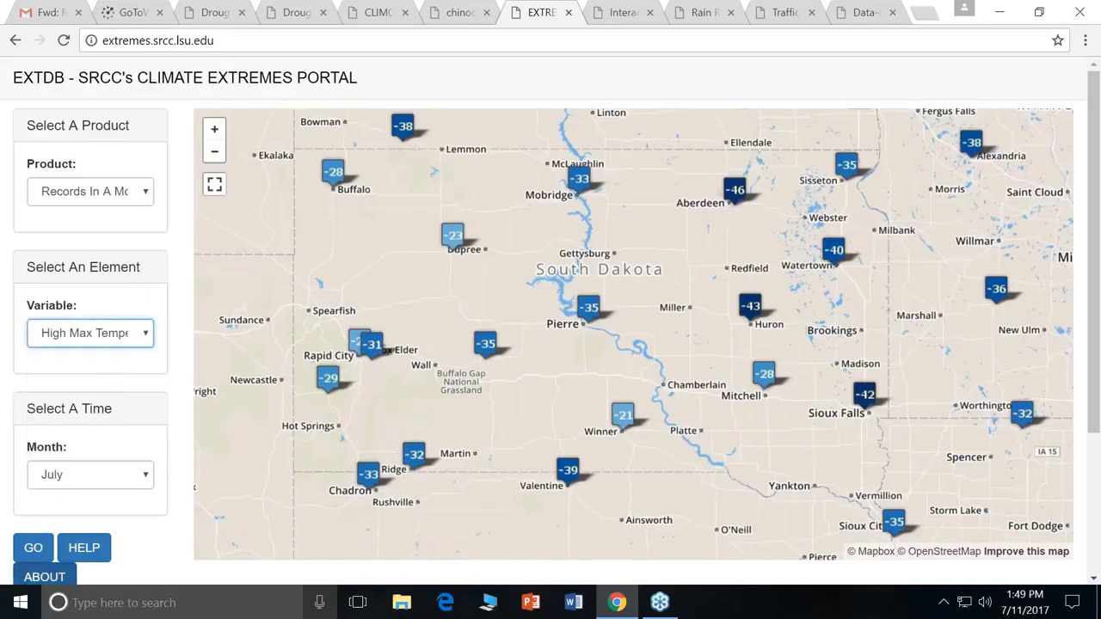
pyautogui.click(32, 553)
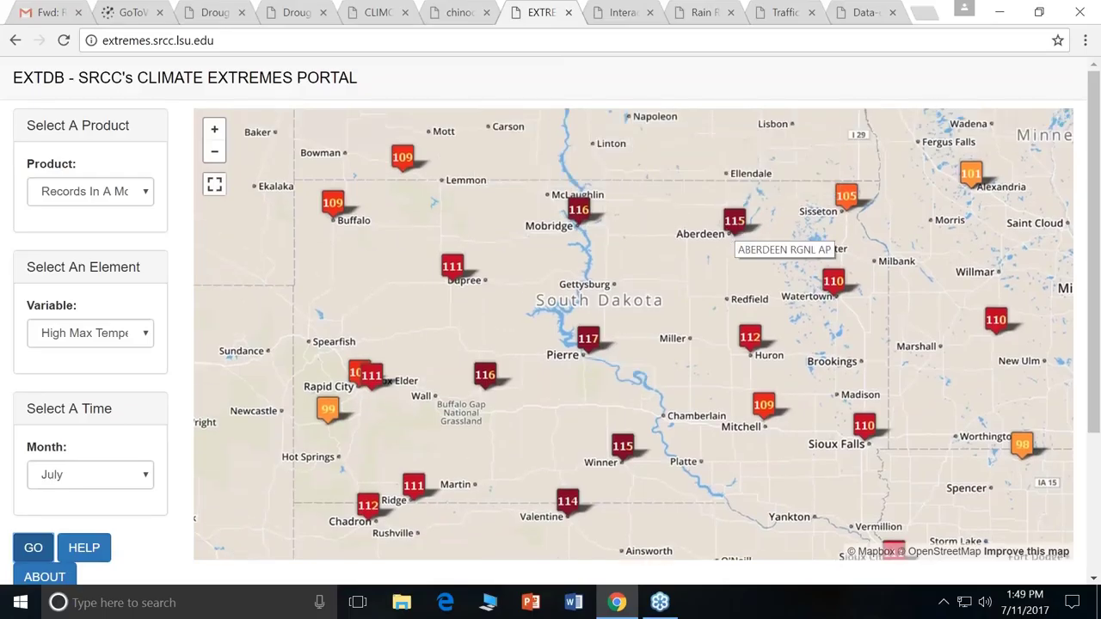
pyautogui.scroll(-3, 131, 490)
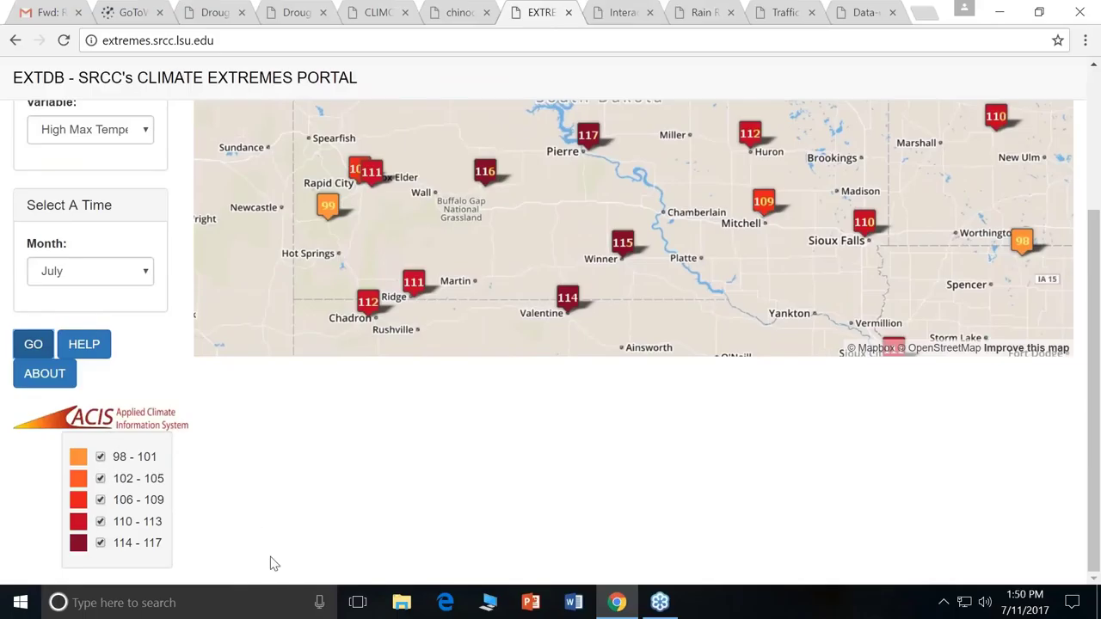
# - Map the Recent Daily Records product for July 3, 2017 with the High Max Temperature variable
pyautogui.scroll(3, 270, 562)
pyautogui.click(115, 198)
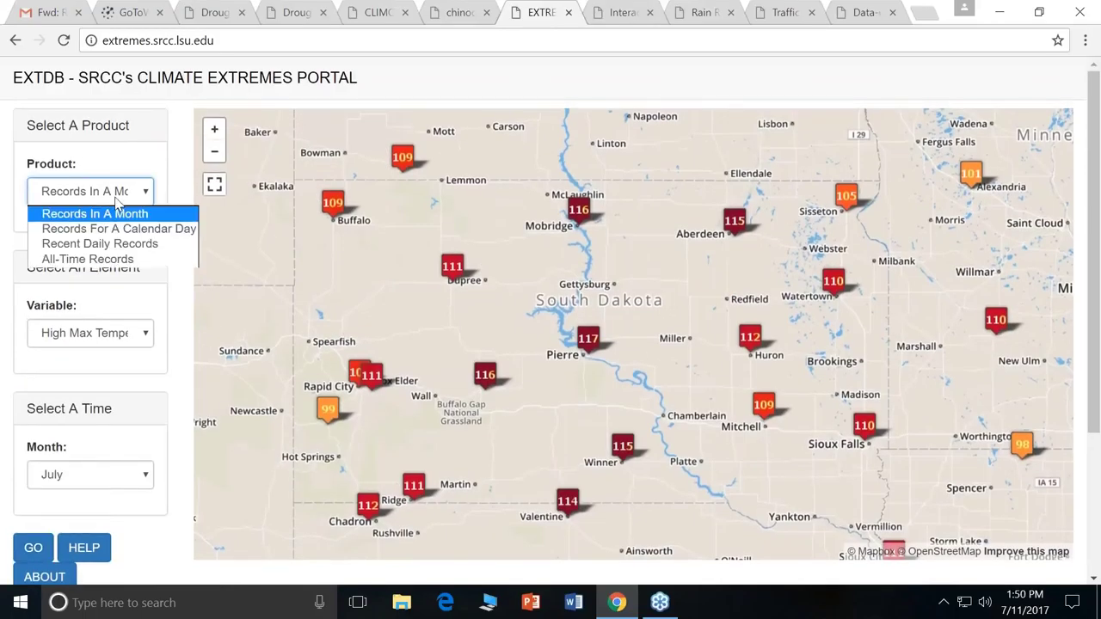
pyautogui.click(100, 244)
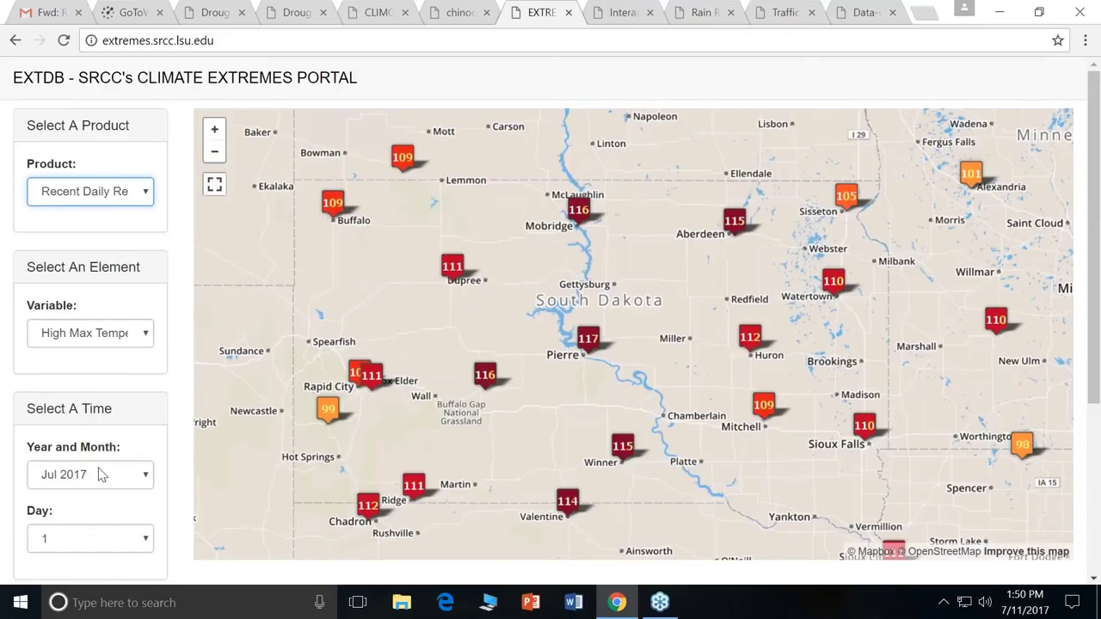
pyautogui.click(95, 550)
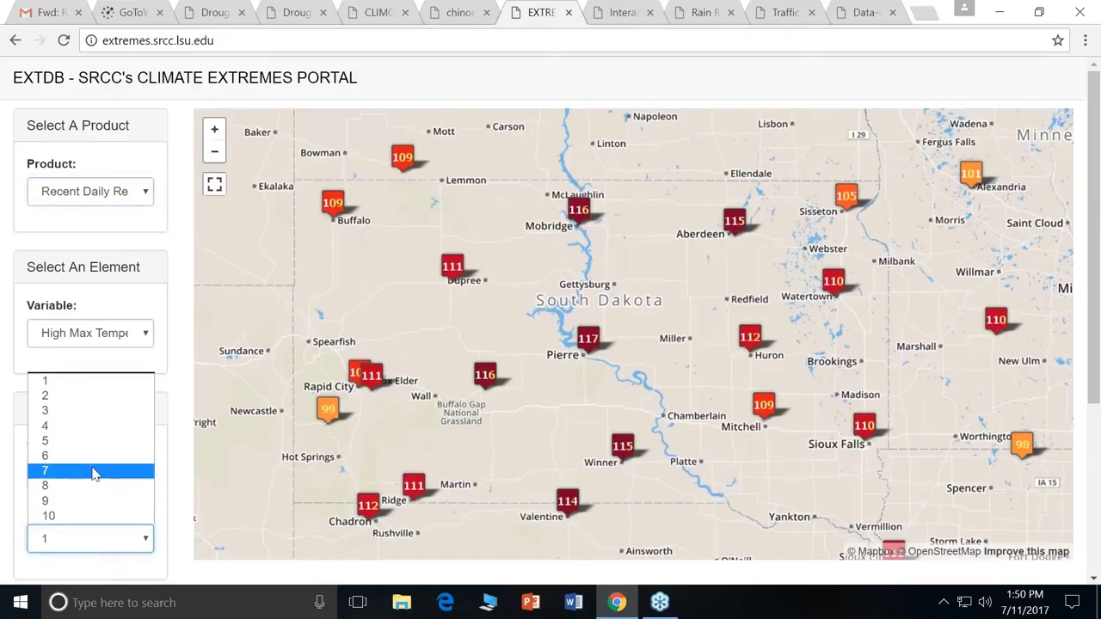
pyautogui.click(97, 411)
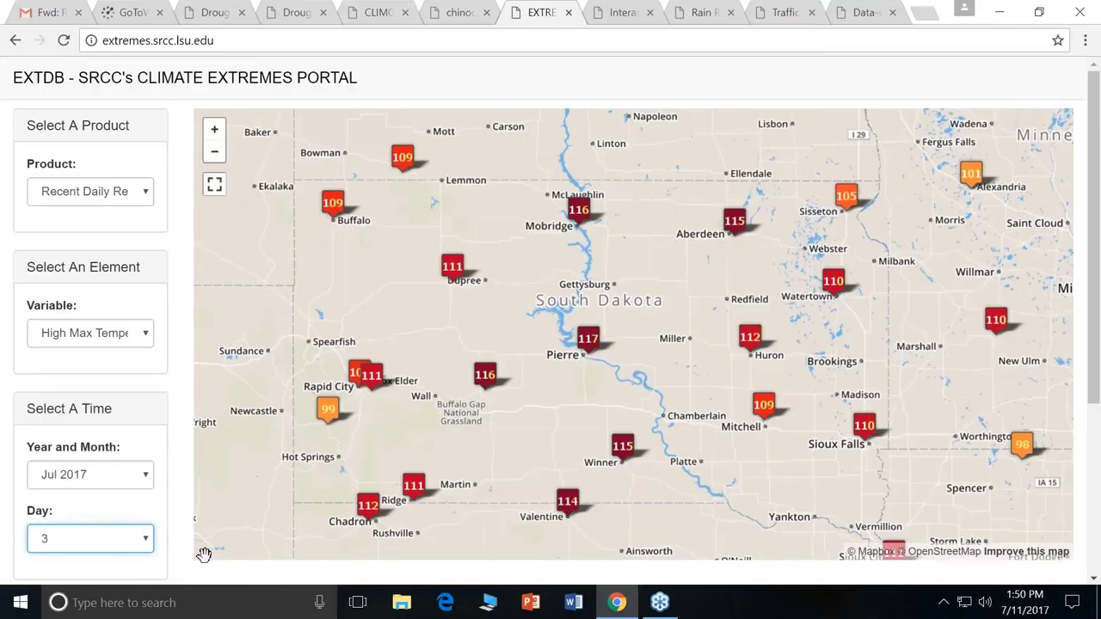
pyautogui.scroll(-1, 119, 490)
pyautogui.scroll(-3, 119, 490)
pyautogui.click(38, 361)
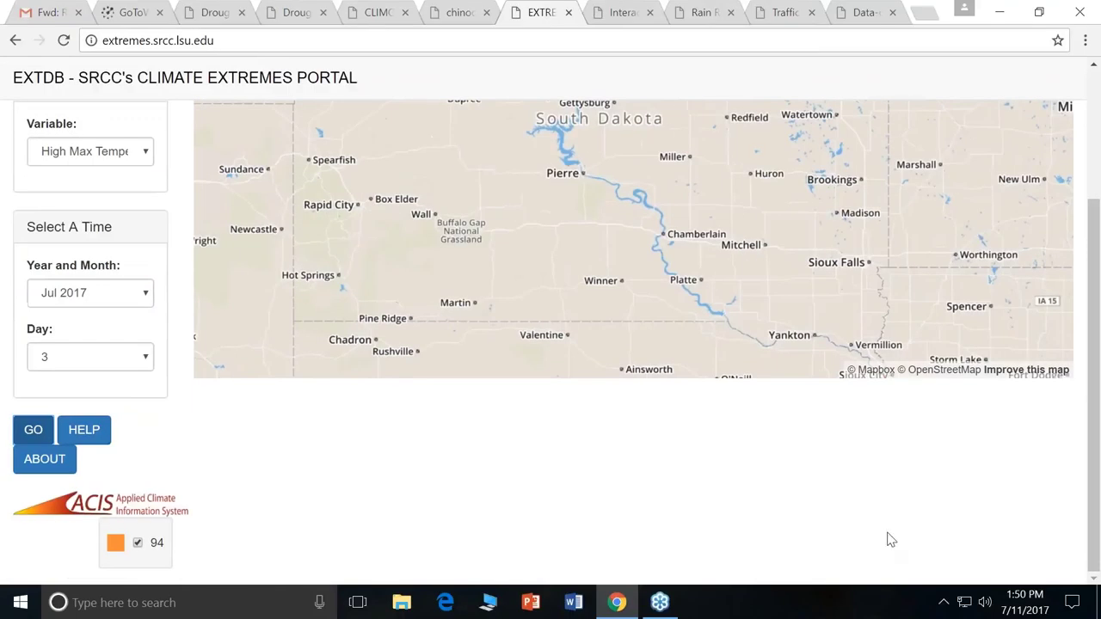
# - Follow the daily record map to Southern California and check the Chino AP station's period of record
pyautogui.moveTo(412, 203); pyautogui.dragTo(811, 172)
pyautogui.moveTo(548, 294); pyautogui.dragTo(880, 147)
pyautogui.moveTo(514, 302); pyautogui.dragTo(762, 214)
pyautogui.moveTo(516, 391); pyautogui.dragTo(720, 341)
pyautogui.moveTo(671, 404)
pyautogui.mouseDown()
pyautogui.moveTo(696, 297)
pyautogui.moveTo(602, 129)
pyautogui.mouseUp()
pyautogui.moveTo(831, 228); pyautogui.dragTo(791, 277)
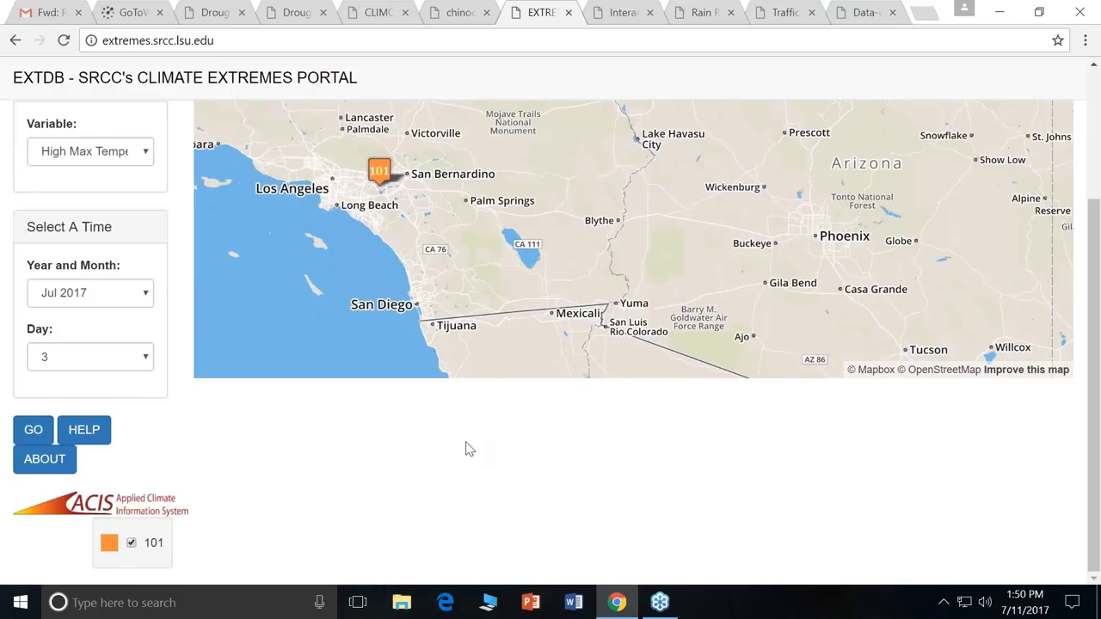
pyautogui.scroll(1, 461, 450)
pyautogui.scroll(2, 471, 455)
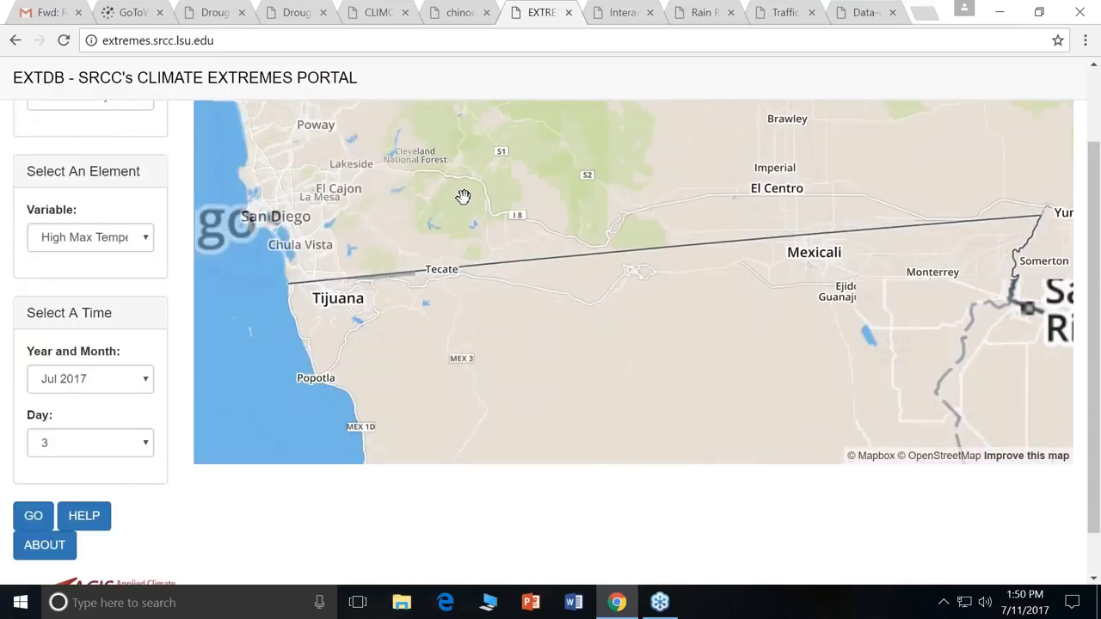
pyautogui.moveTo(465, 196); pyautogui.dragTo(559, 376)
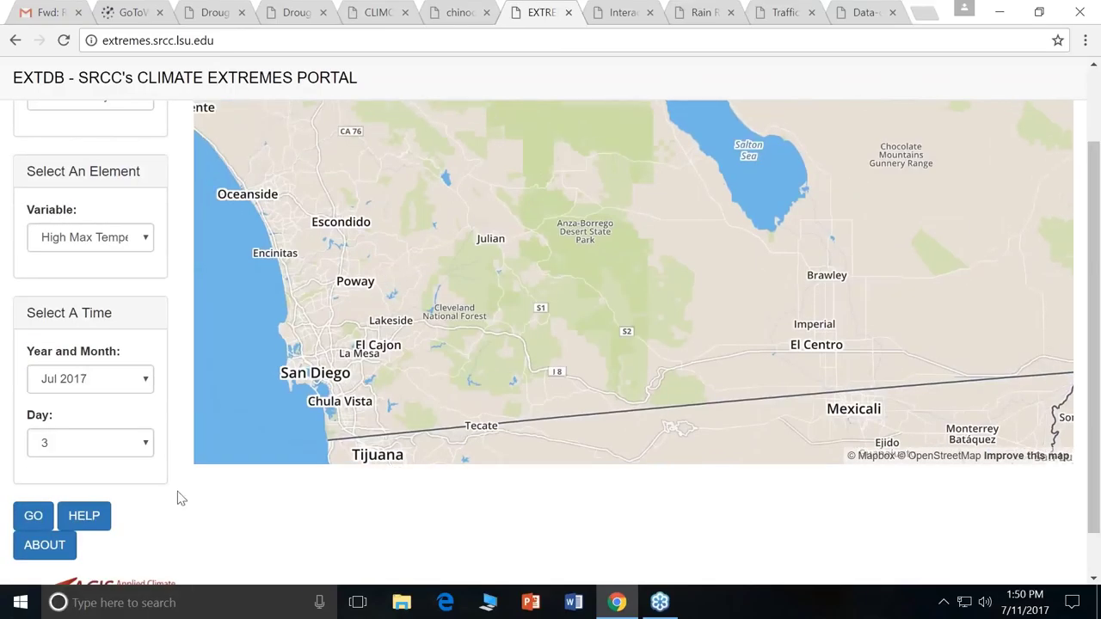
pyautogui.scroll(1, 177, 497)
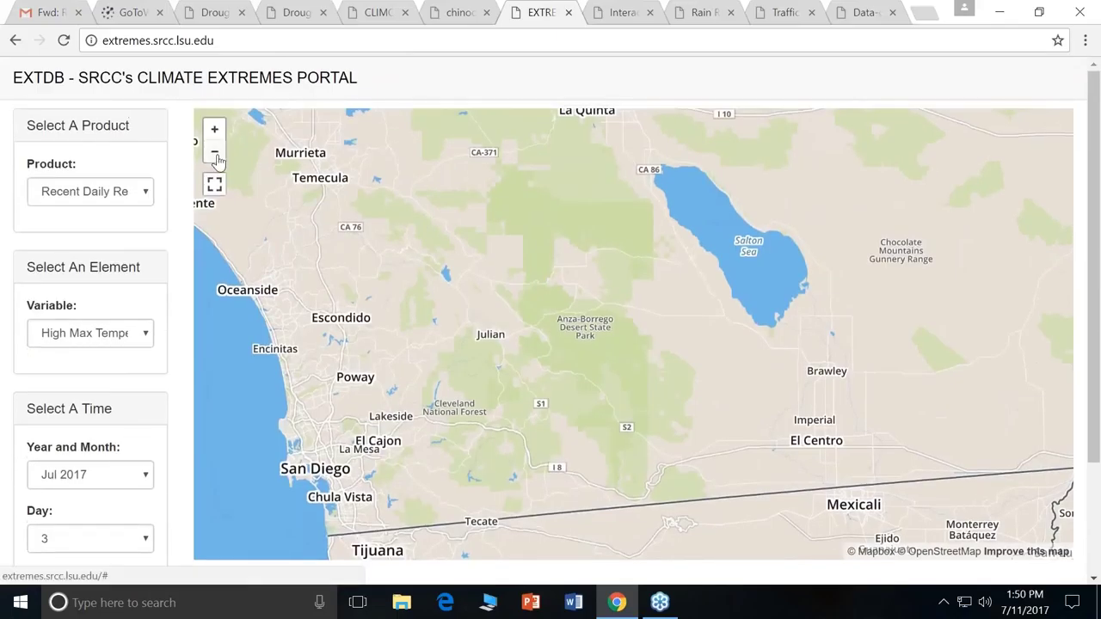
pyautogui.click(215, 154)
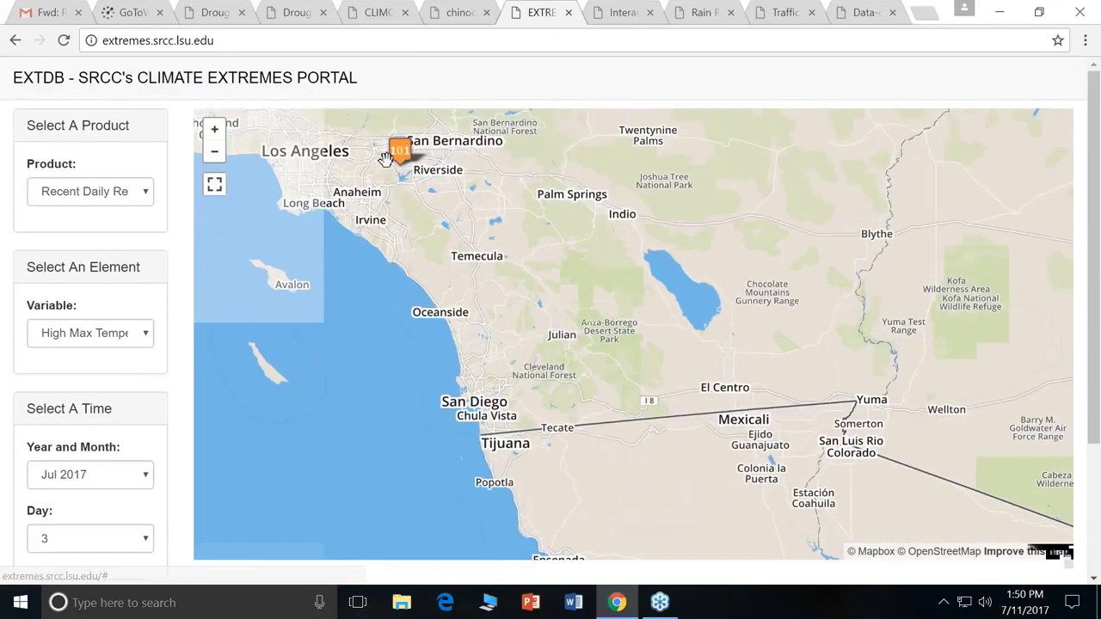
pyautogui.moveTo(380, 115); pyautogui.dragTo(391, 156)
pyautogui.moveTo(396, 198)
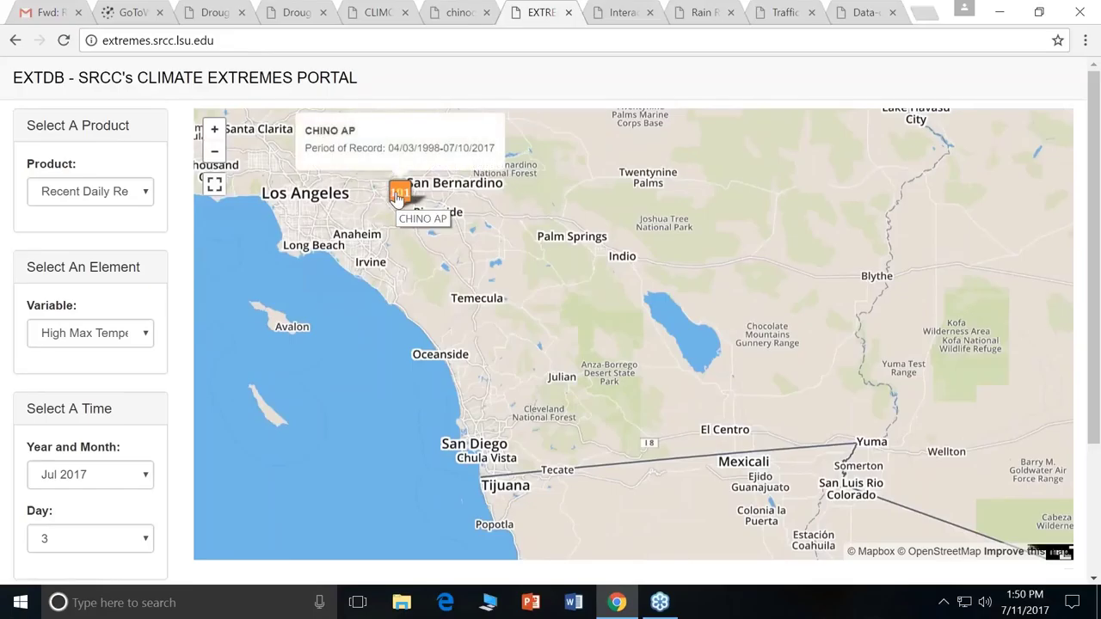
pyautogui.click(136, 193)
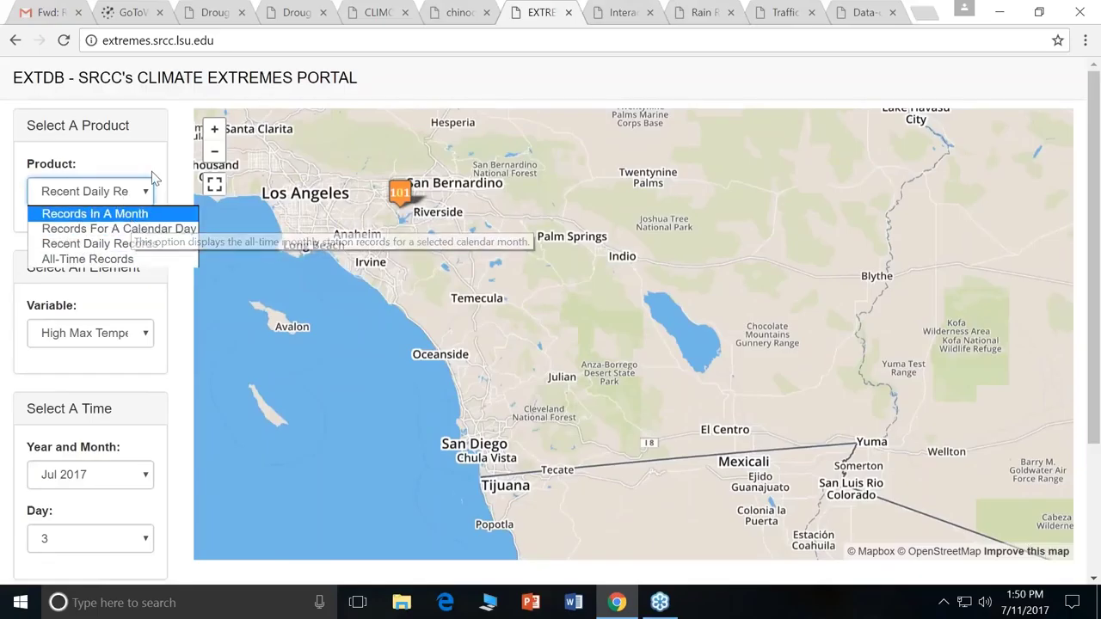
pyautogui.click(176, 160)
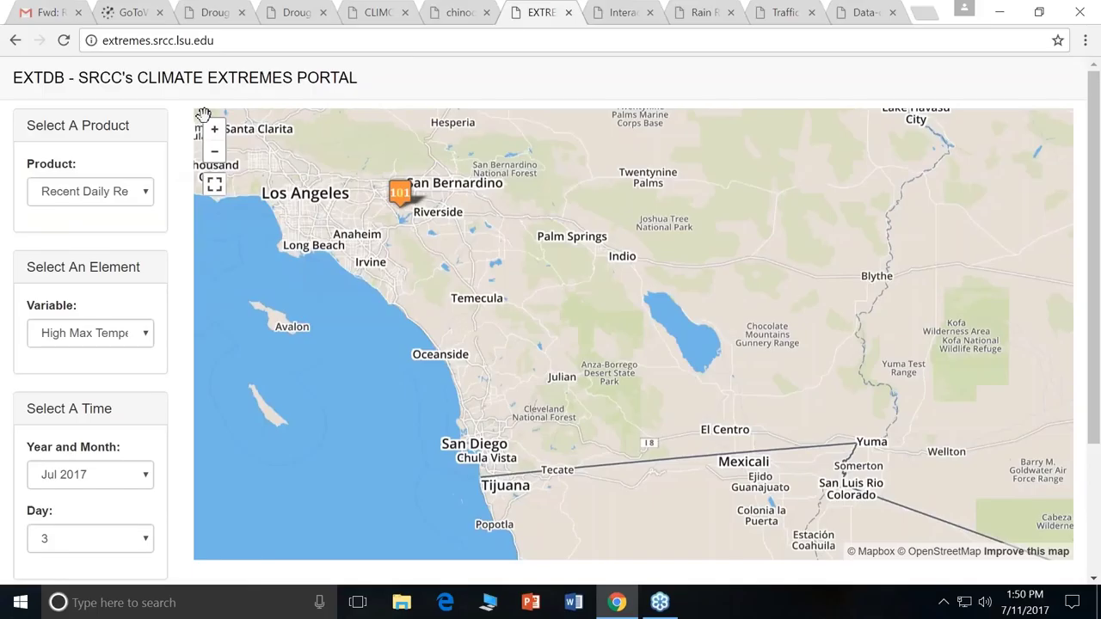
# - Switch to the Water Reservoir Data Visualization Tool and map the reservoirs in TX
pyautogui.click(622, 16)
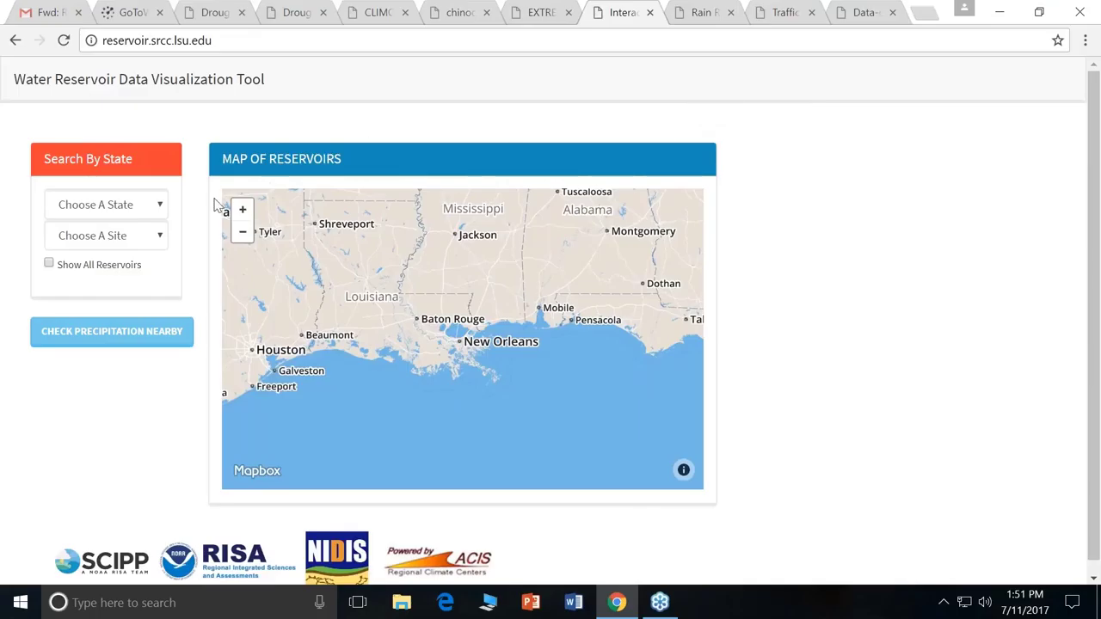
pyautogui.click(154, 205)
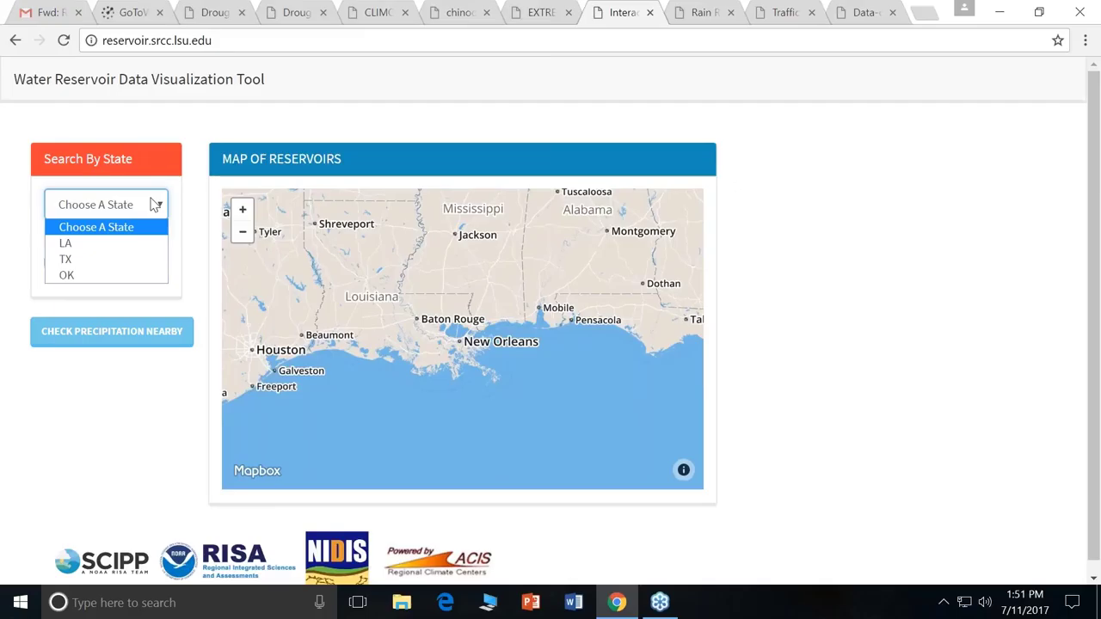
pyautogui.click(110, 260)
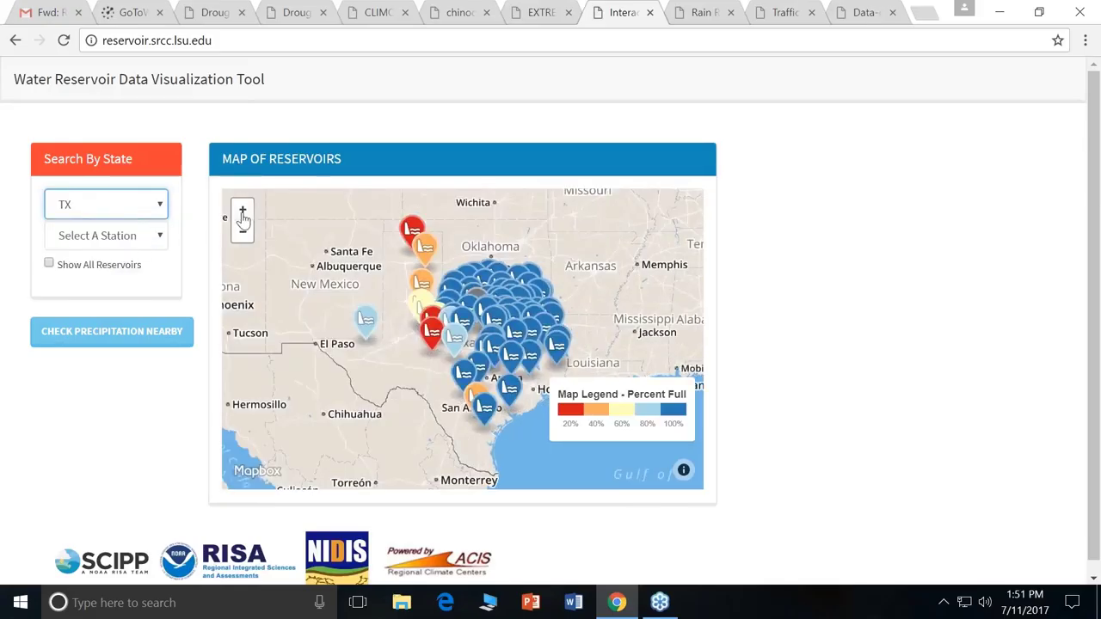
# - Select the Lk Tawakoni nr Wills Point reservoir east of Dallas on the map to load its data
pyautogui.click(243, 214)
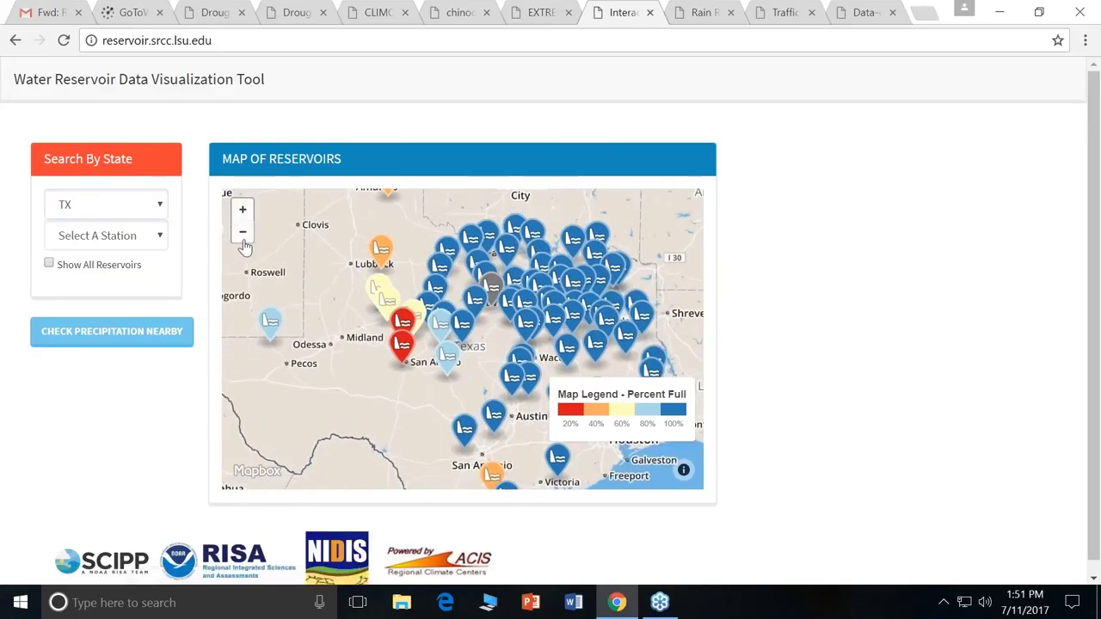
pyautogui.click(243, 231)
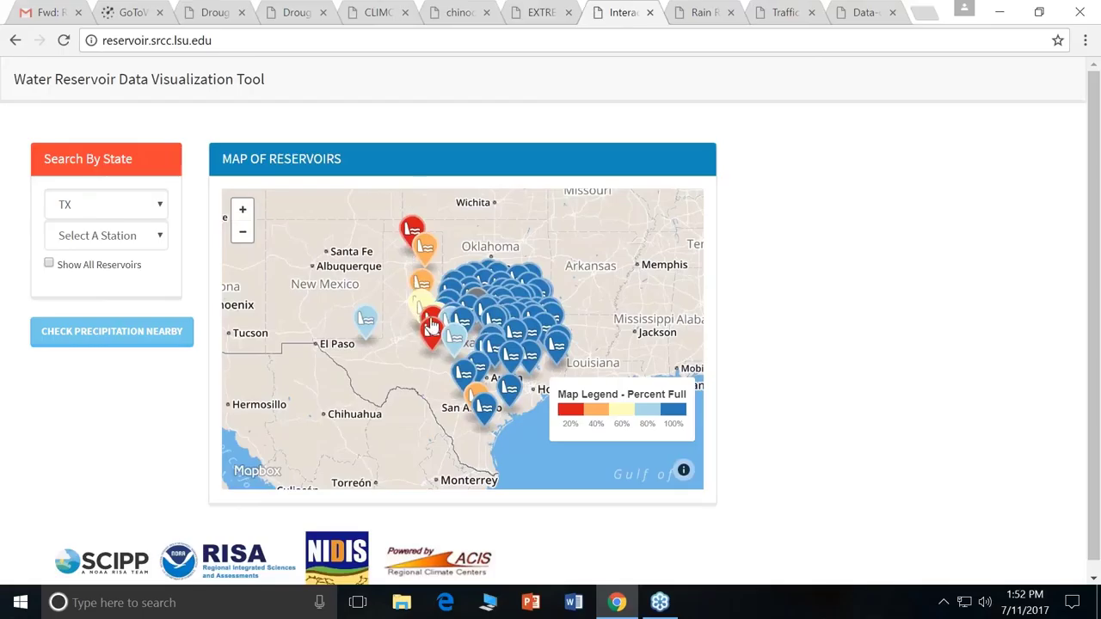
pyautogui.click(243, 209)
pyautogui.click(242, 210)
pyautogui.click(242, 210)
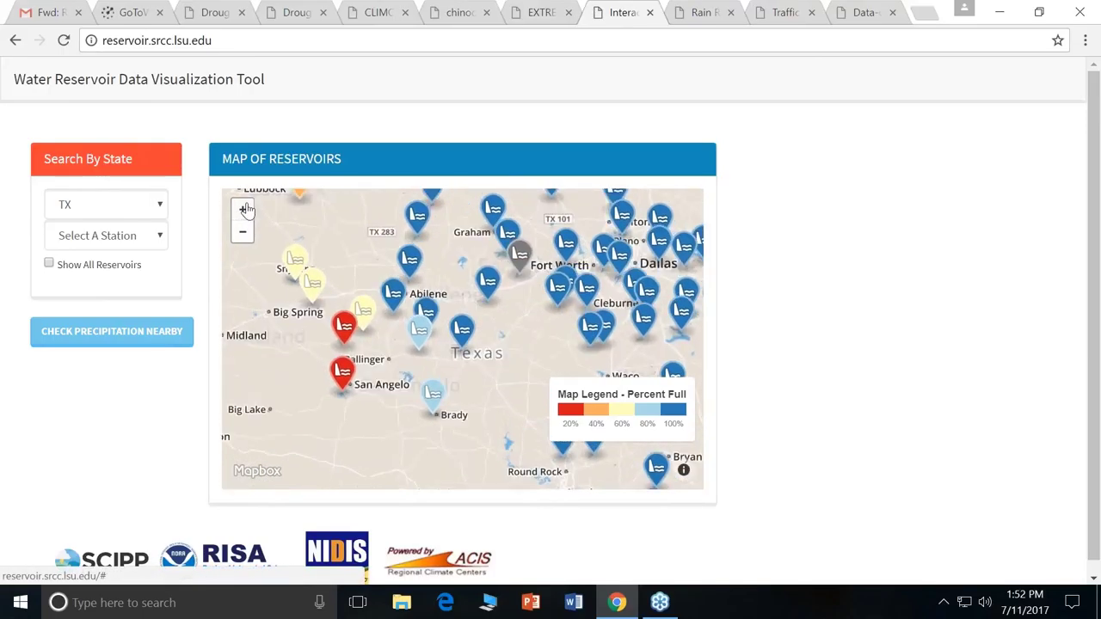
pyautogui.moveTo(506, 363); pyautogui.dragTo(382, 418)
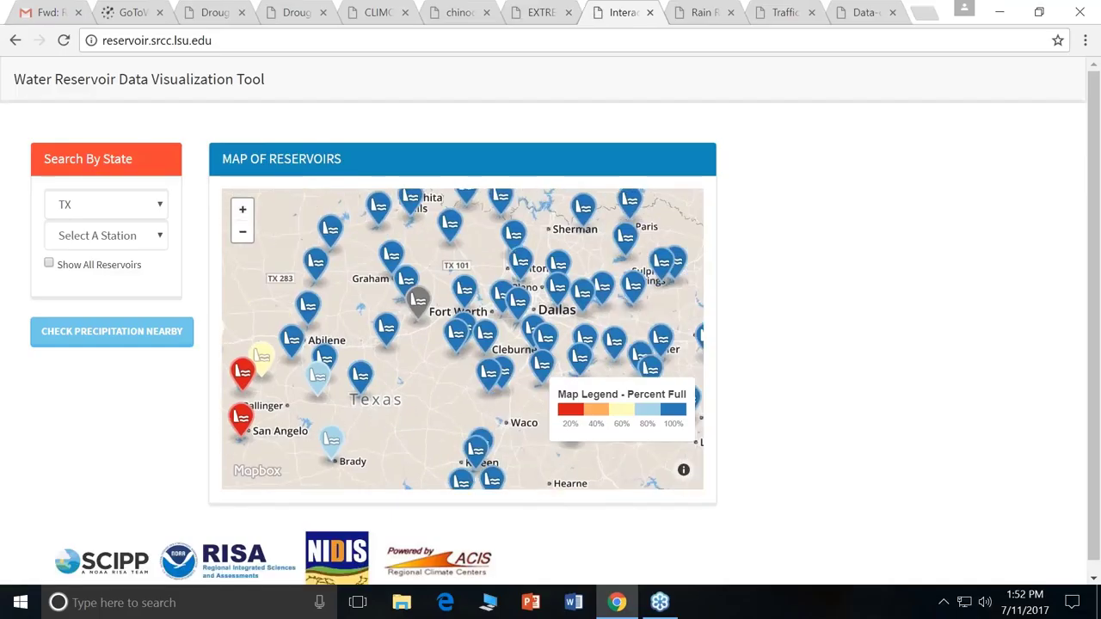
pyautogui.click(242, 212)
pyautogui.moveTo(648, 307); pyautogui.dragTo(511, 373)
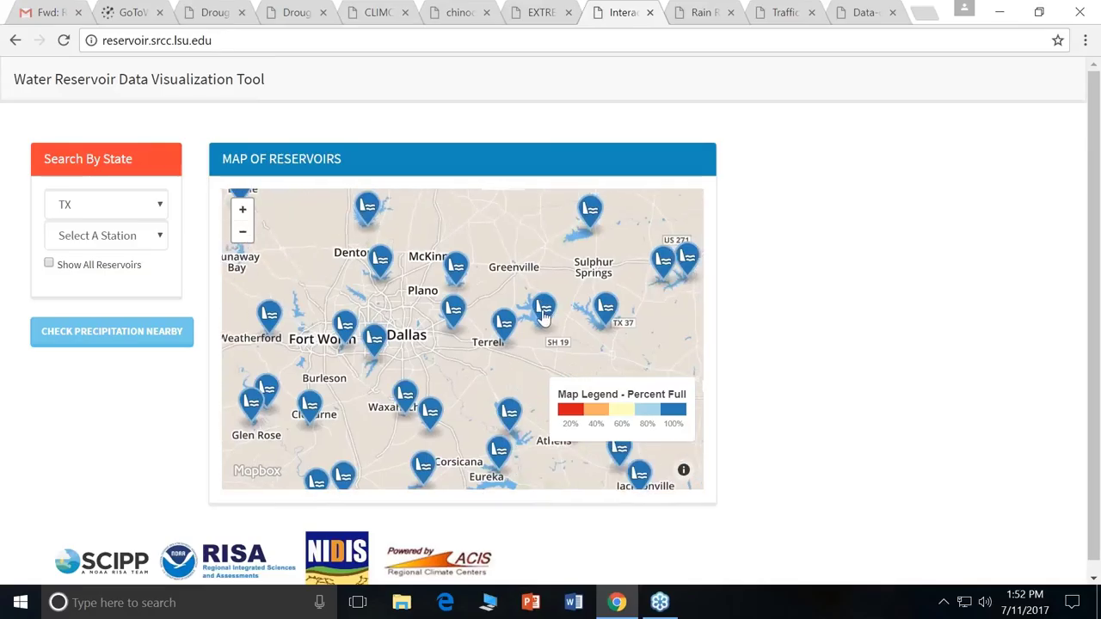
pyautogui.click(543, 312)
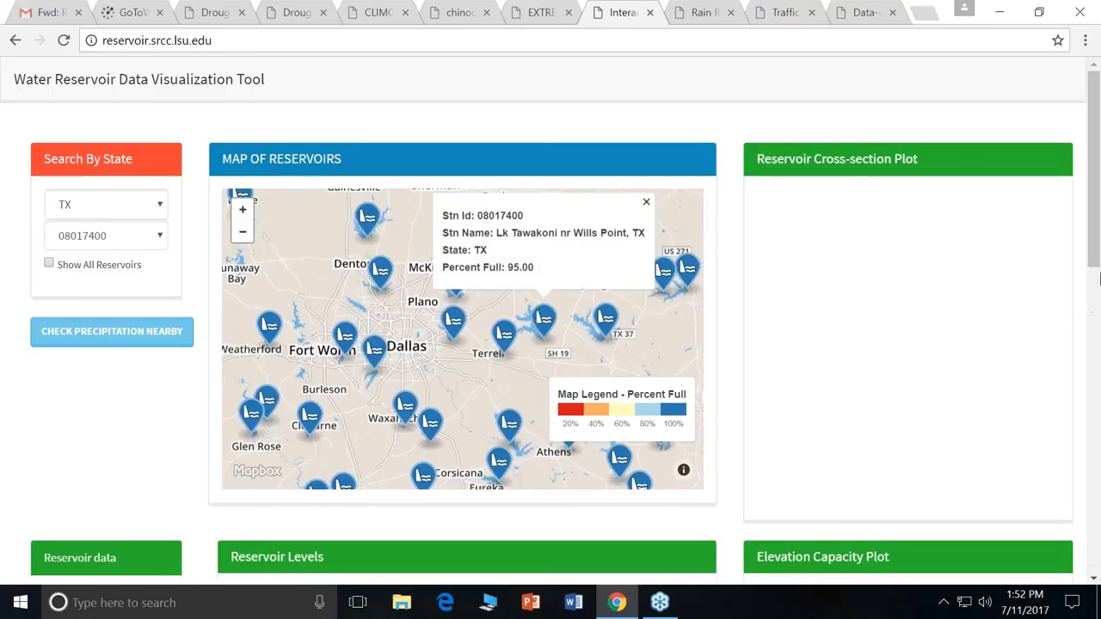
# - Extend the Reservoir Levels chart's date range back to about mid-2008, keeping July 2017 as its end
pyautogui.moveTo(1094, 252); pyautogui.dragTo(1094, 413)
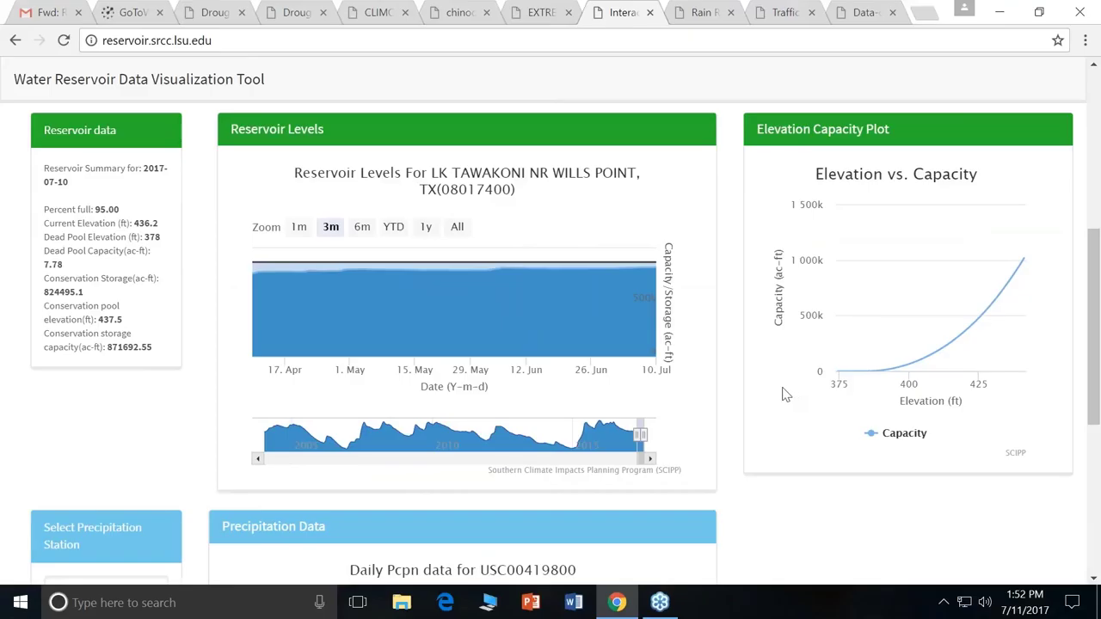
pyautogui.moveTo(648, 318)
pyautogui.moveTo(637, 435); pyautogui.dragTo(394, 451)
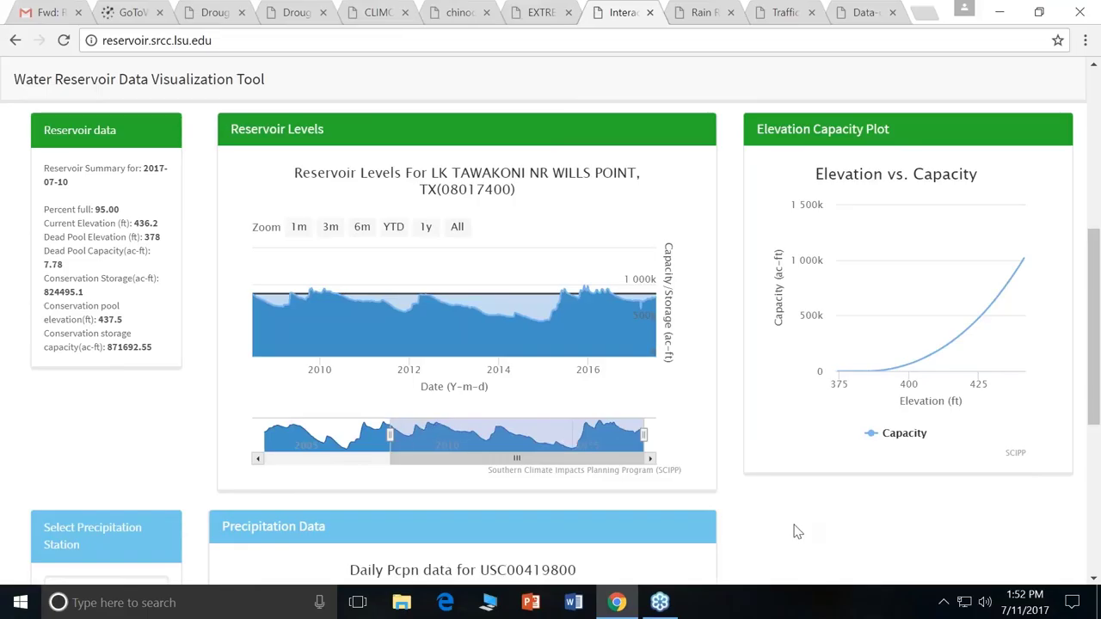
# - Review the daily precipitation chart for the Wills Point station below the reservoir levels
pyautogui.scroll(-3, 798, 532)
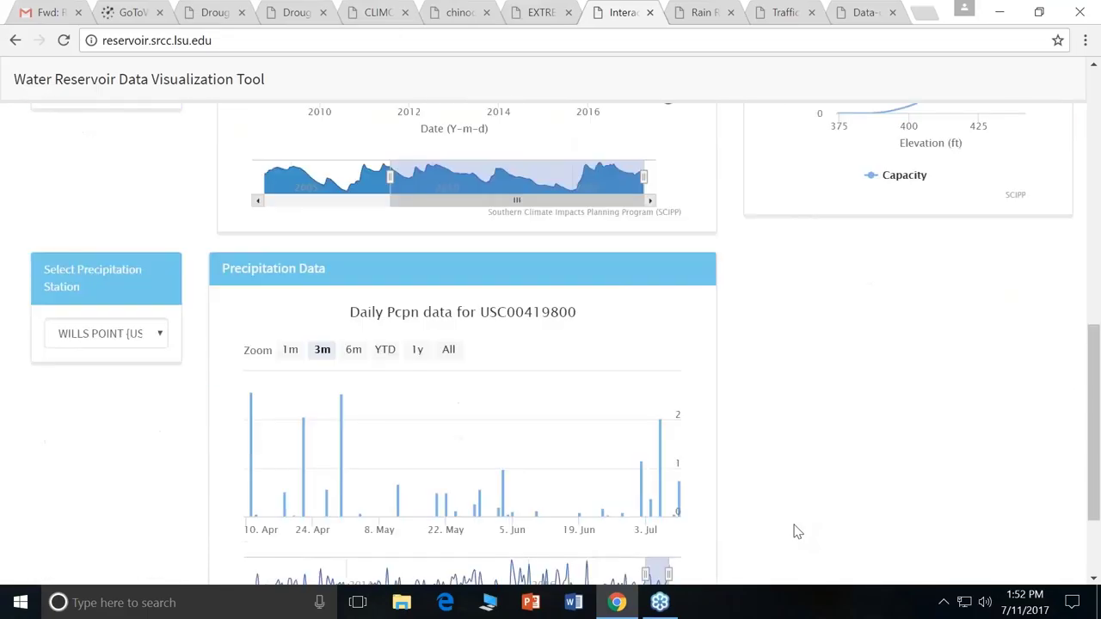
pyautogui.scroll(-2, 798, 531)
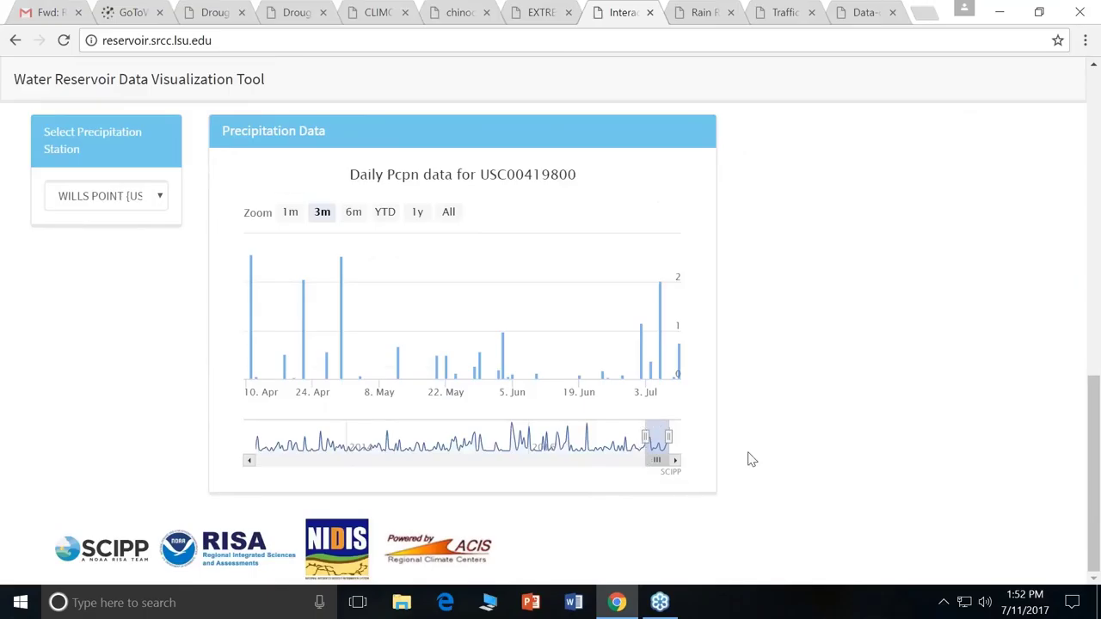
pyautogui.scroll(4, 753, 458)
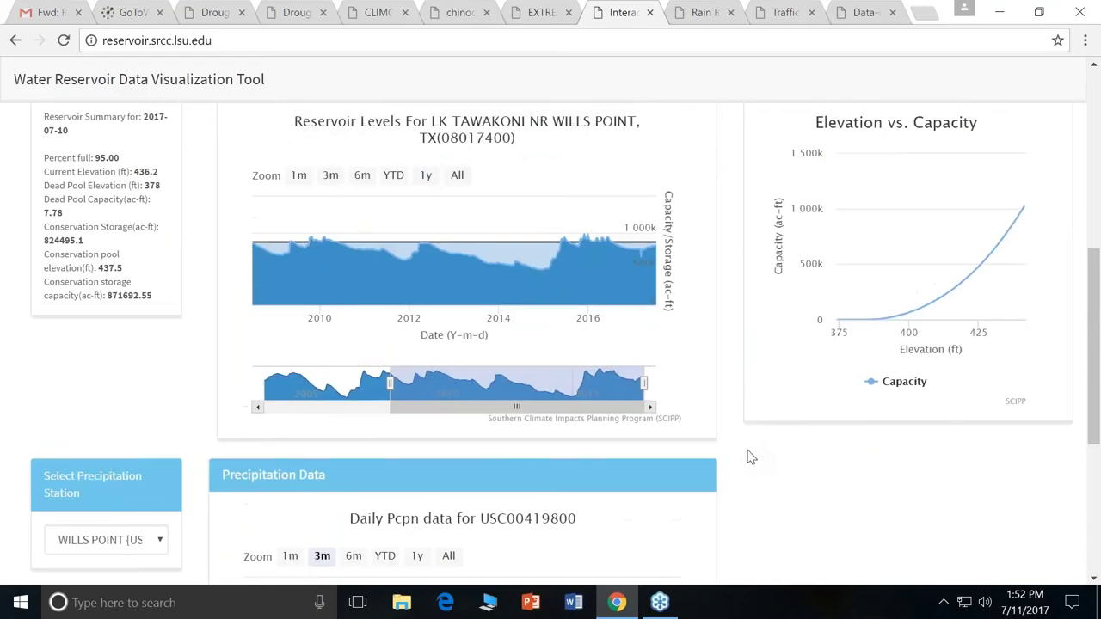
# - Extend the Wills Point precipitation chart's date range back to the start of its record in 2013, keeping July 2017 as its end
pyautogui.scroll(-4, 749, 455)
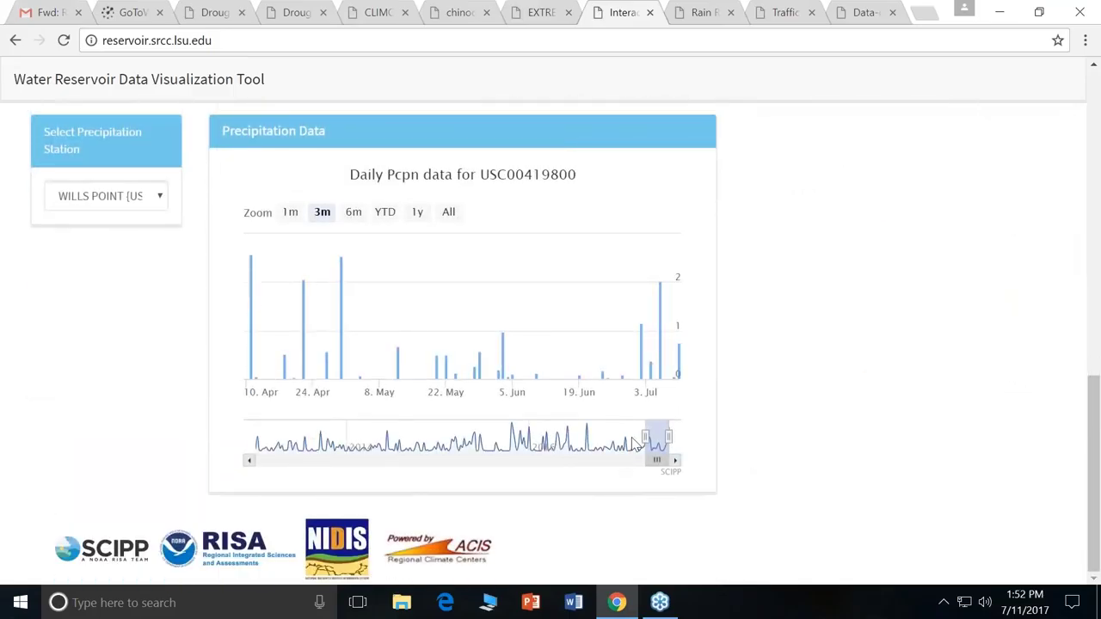
pyautogui.moveTo(645, 441); pyautogui.dragTo(238, 476)
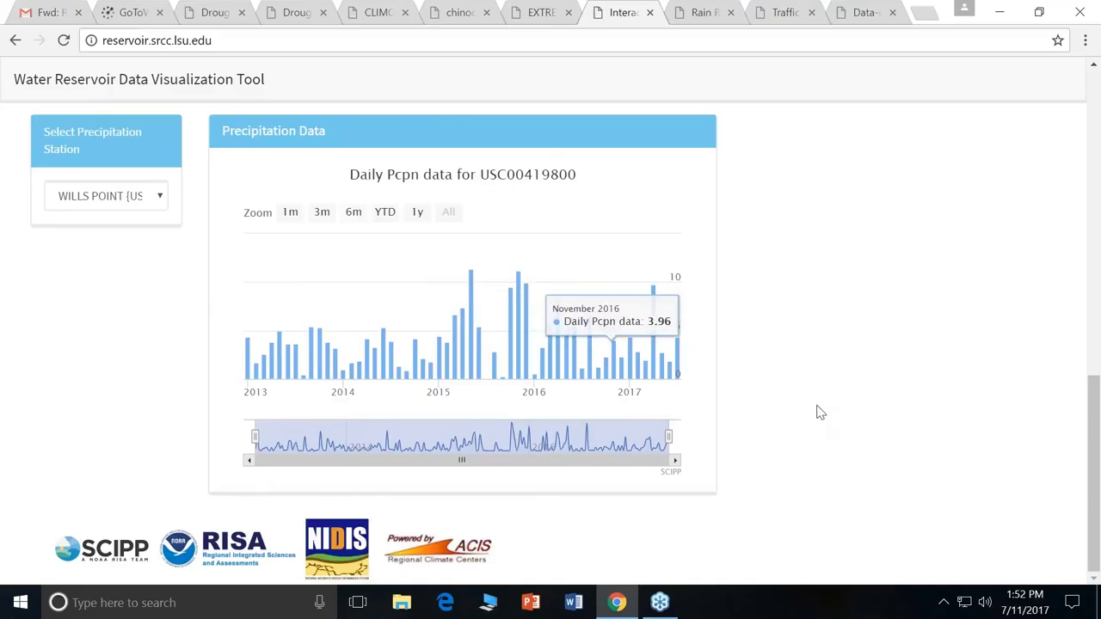
# - Compare the precipitation history with the Lk Tawakoni reservoir levels and examine the Elevation vs. Capacity curve
pyautogui.scroll(2, 817, 411)
pyautogui.scroll(1, 817, 411)
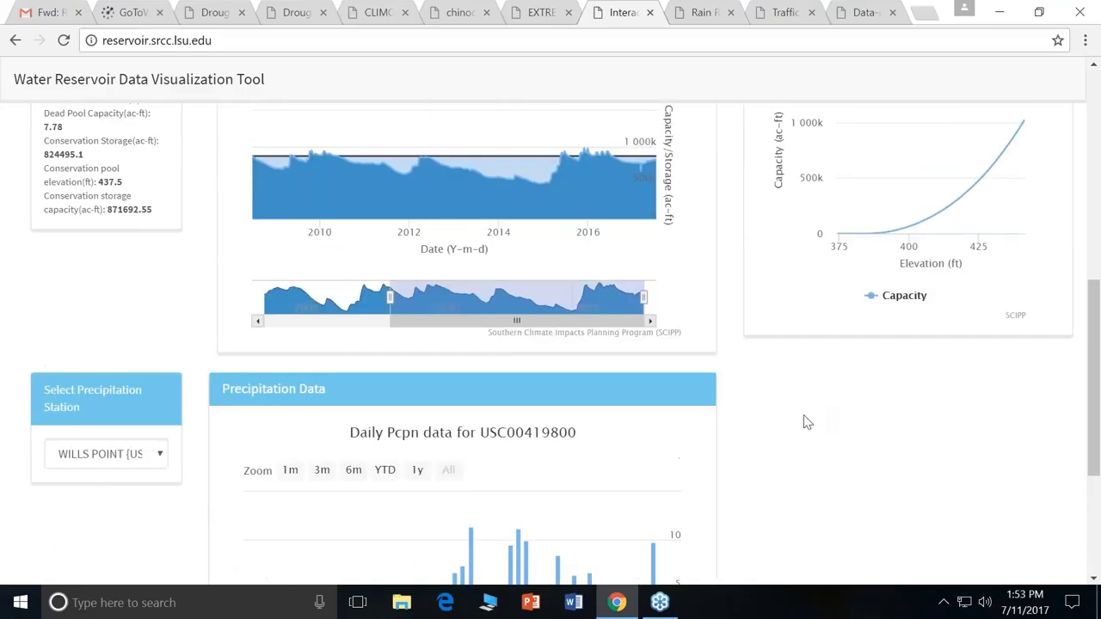
pyautogui.scroll(-1, 816, 413)
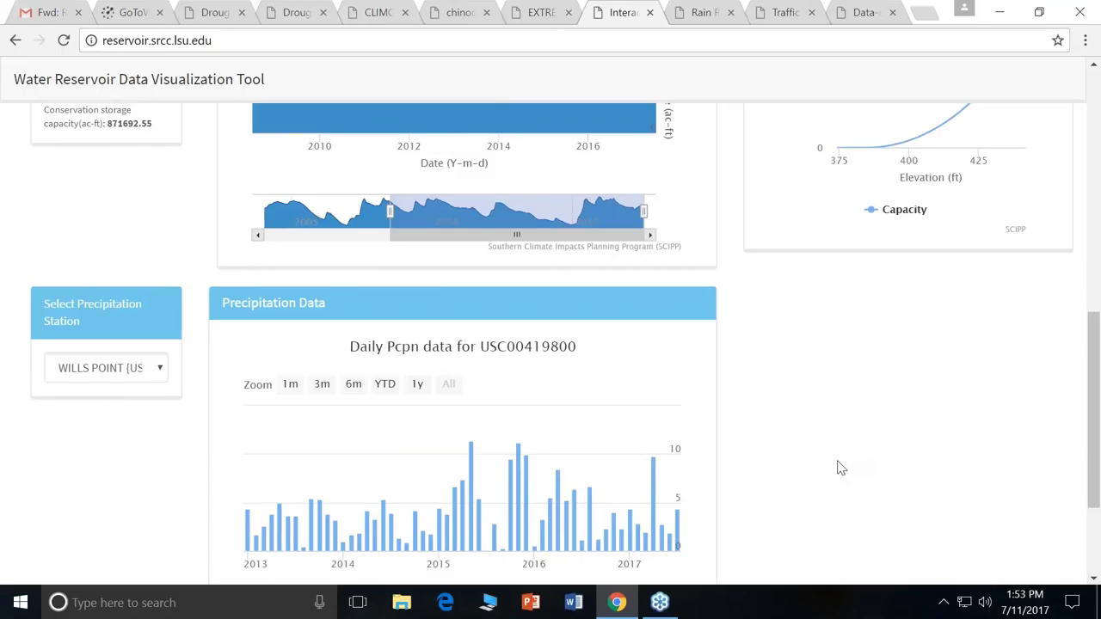
pyautogui.scroll(2, 841, 468)
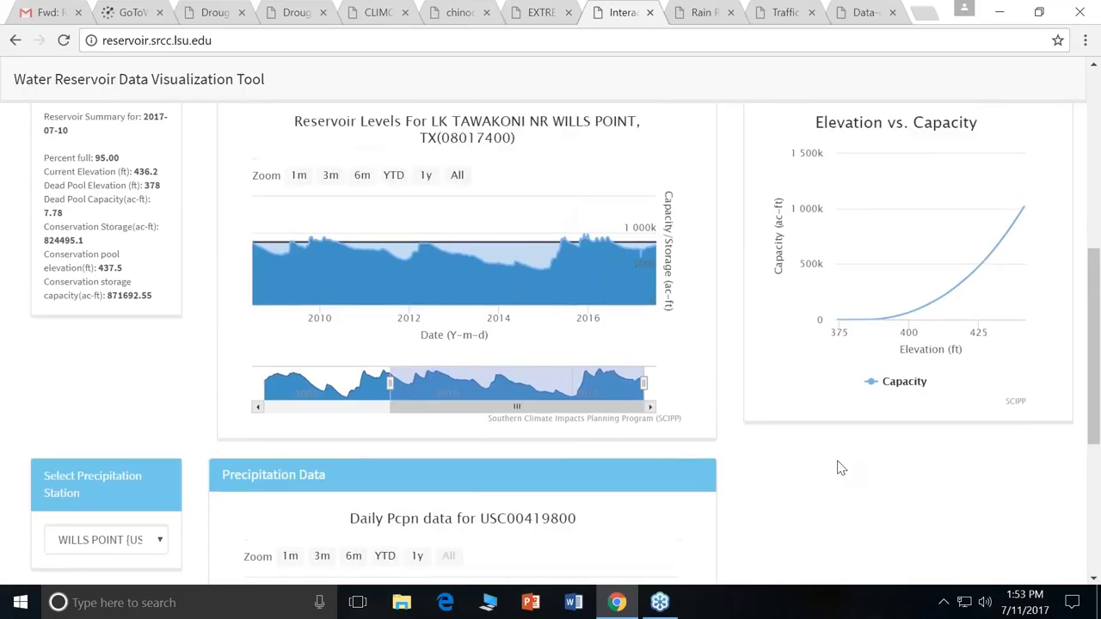
pyautogui.scroll(1, 837, 467)
pyautogui.scroll(1, 736, 451)
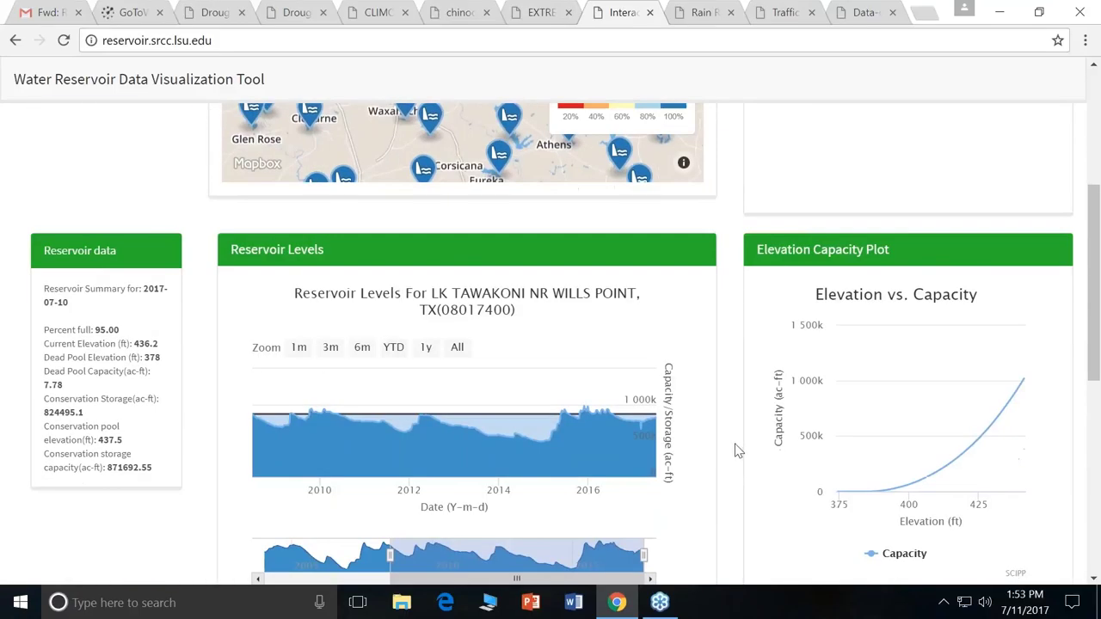
pyautogui.moveTo(900, 441)
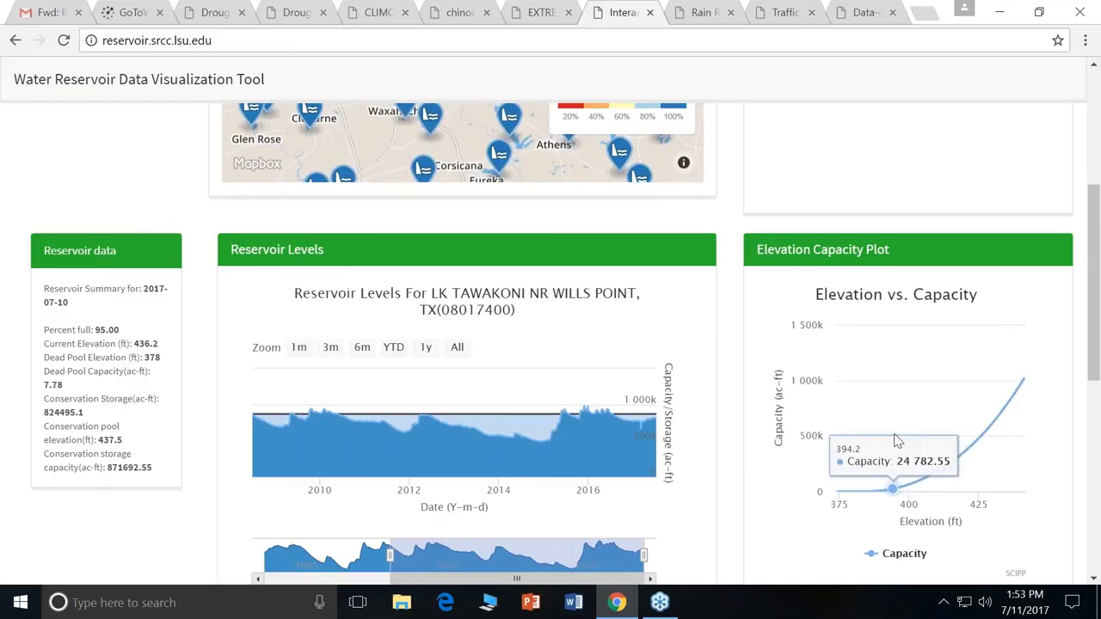
pyautogui.scroll(-6, 710, 368)
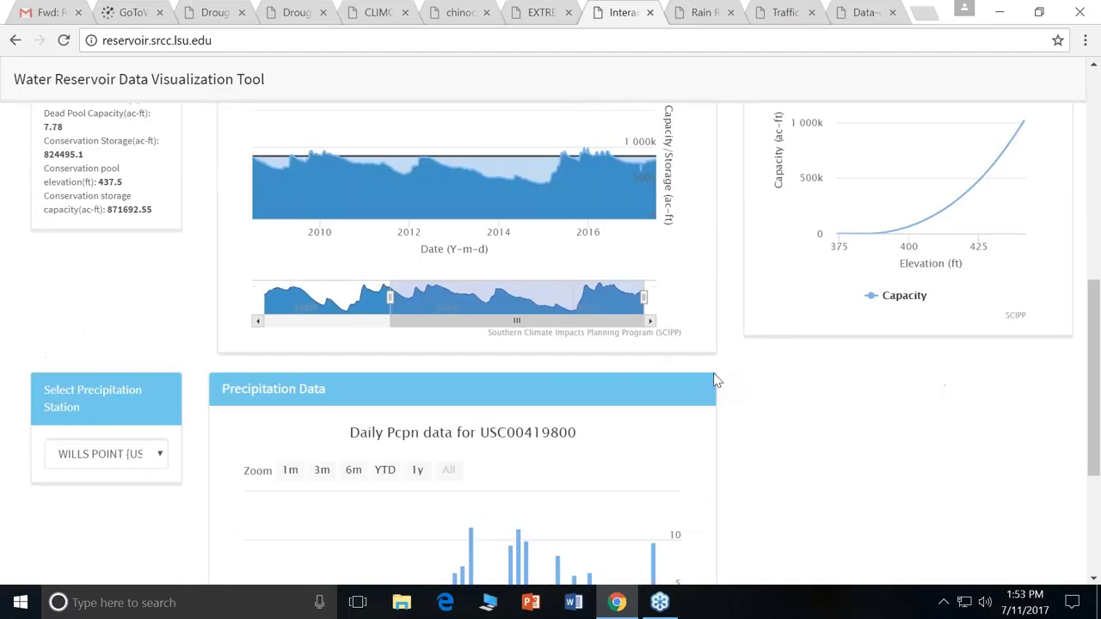
pyautogui.scroll(8, 717, 380)
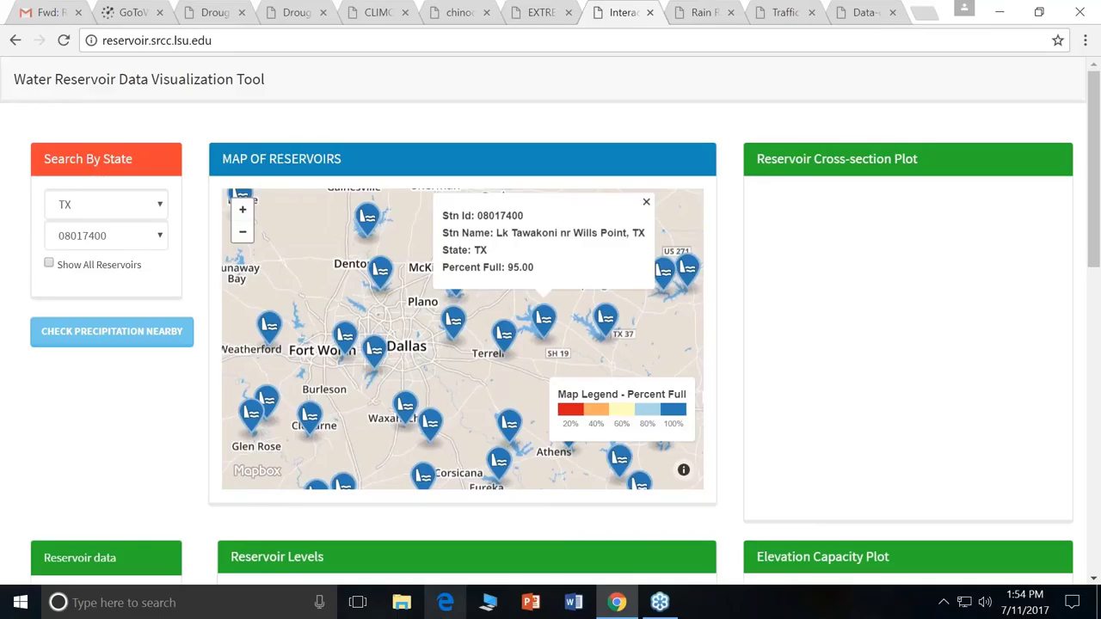
# - Switch to the Traffic Volume and Weather Hazard Impacts tool, choose Atlanta and load station 36001 at I-85 between Flat Shoals Rd and I-285
pyautogui.click(777, 15)
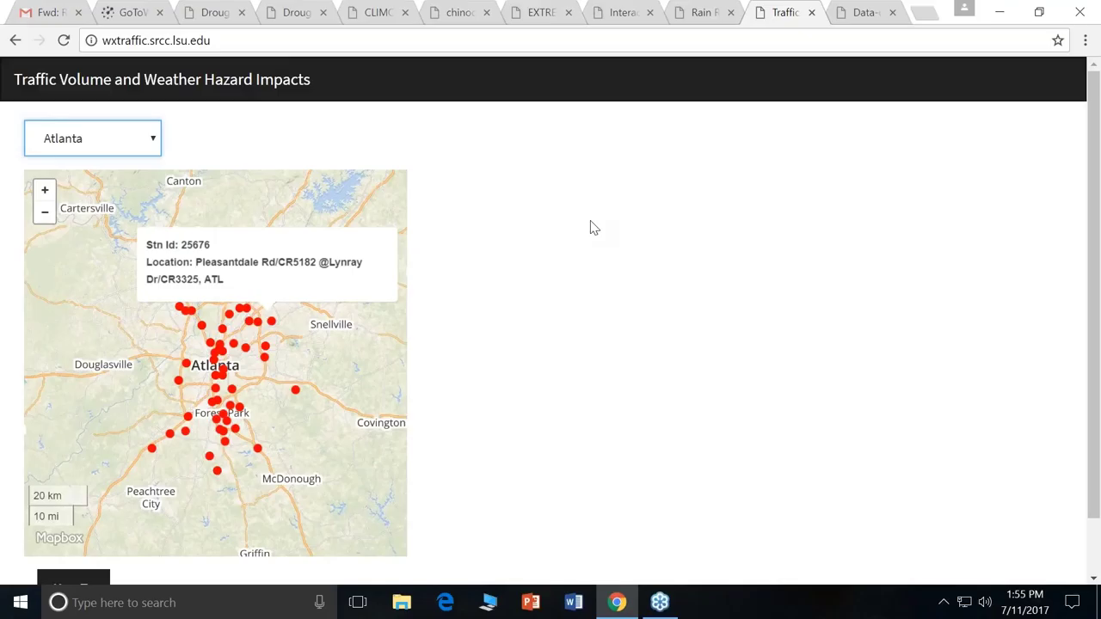
pyautogui.click(155, 144)
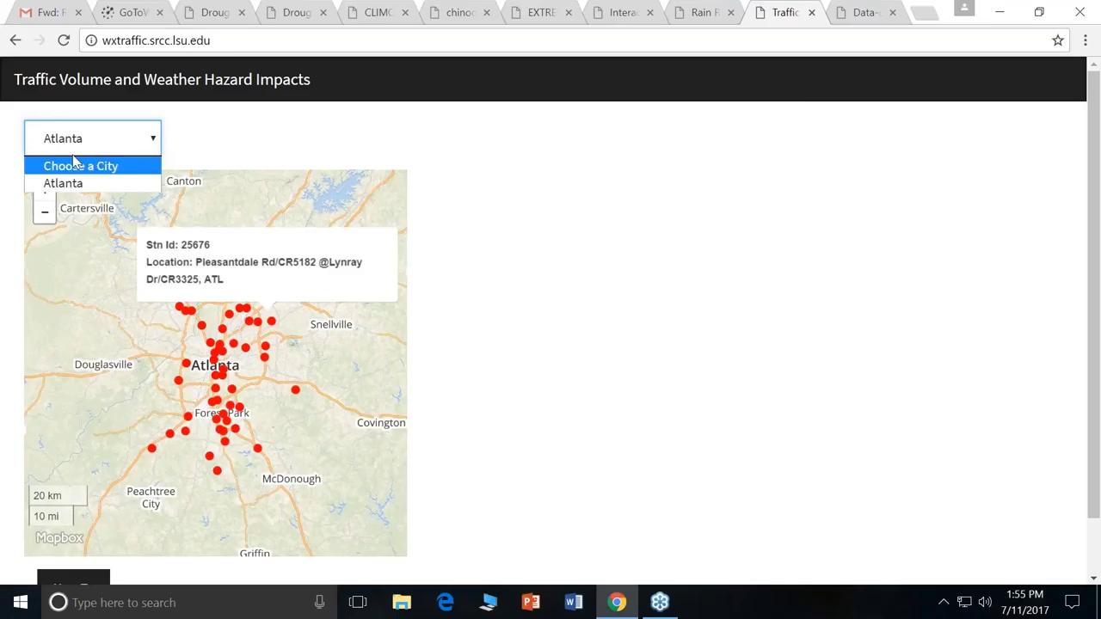
pyautogui.click(83, 186)
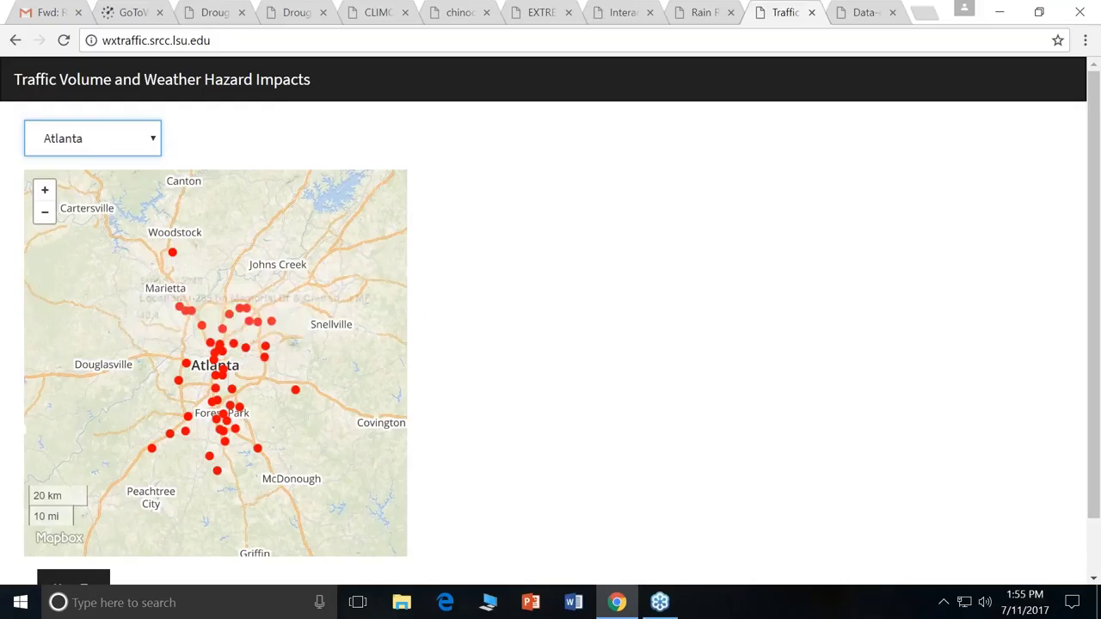
pyautogui.click(264, 366)
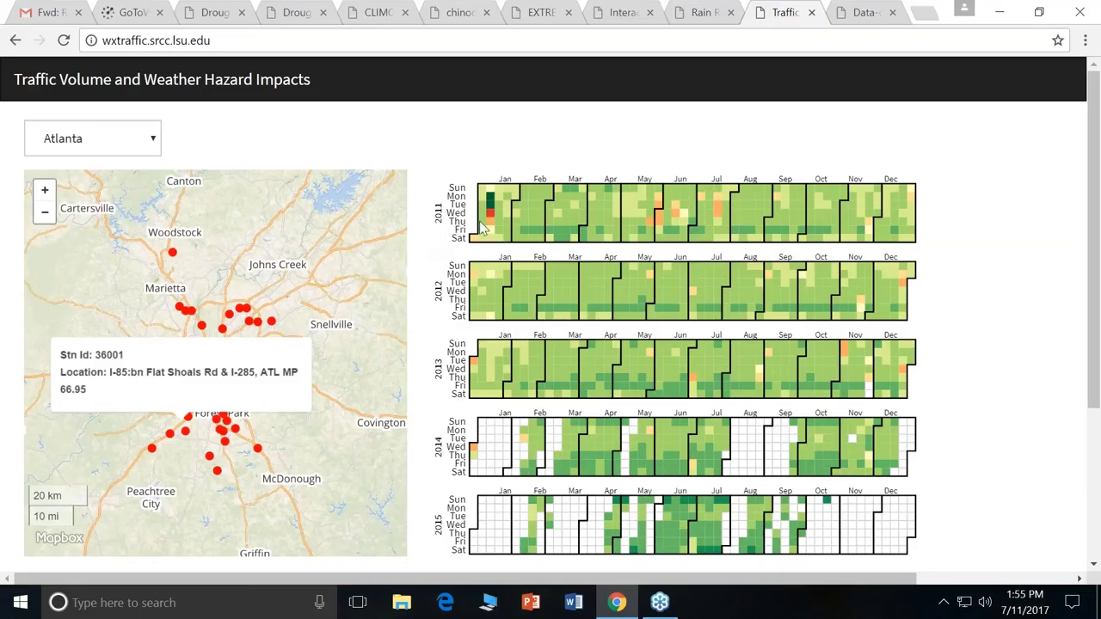
# - Show the hourly traffic strip for a February 2011 day and examine daily values across the 2011 calendar
pyautogui.moveTo(555, 212)
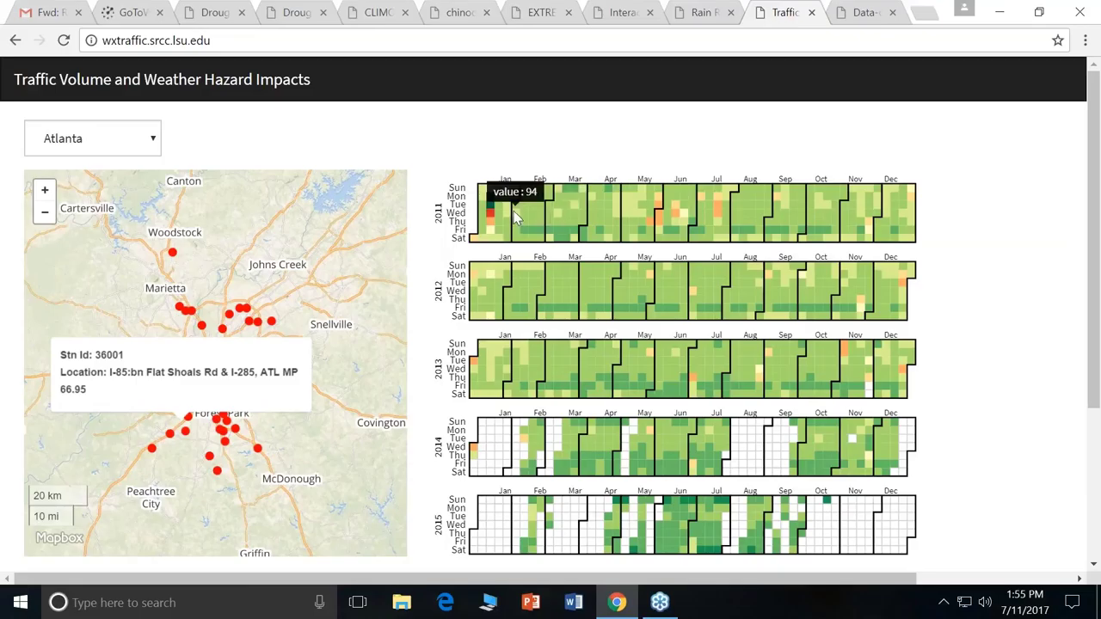
pyautogui.click(534, 215)
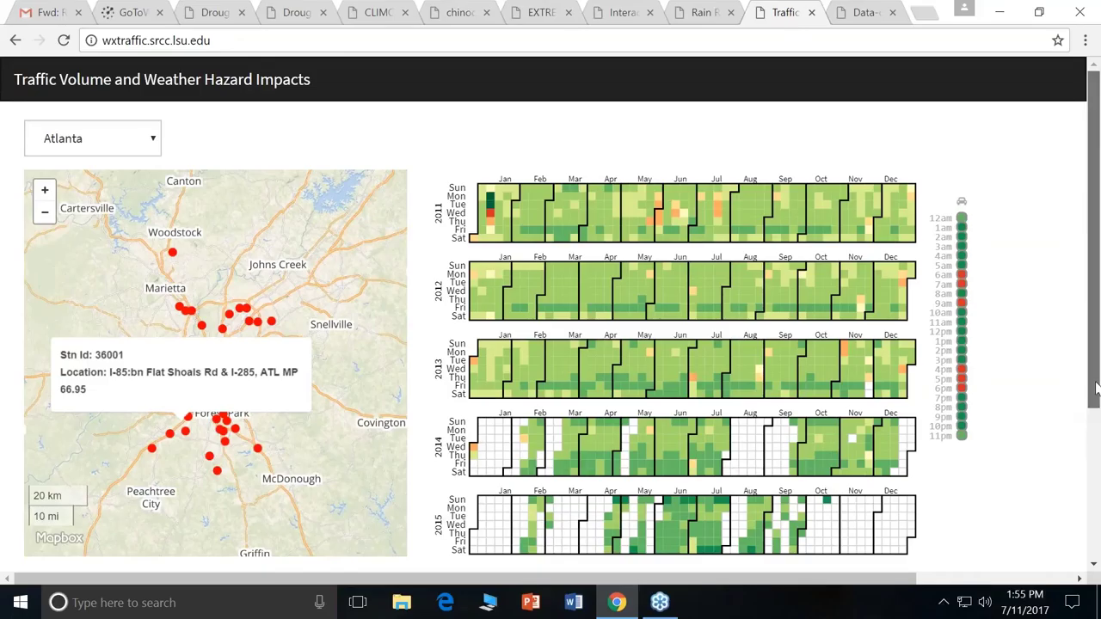
pyautogui.scroll(-1, 1095, 392)
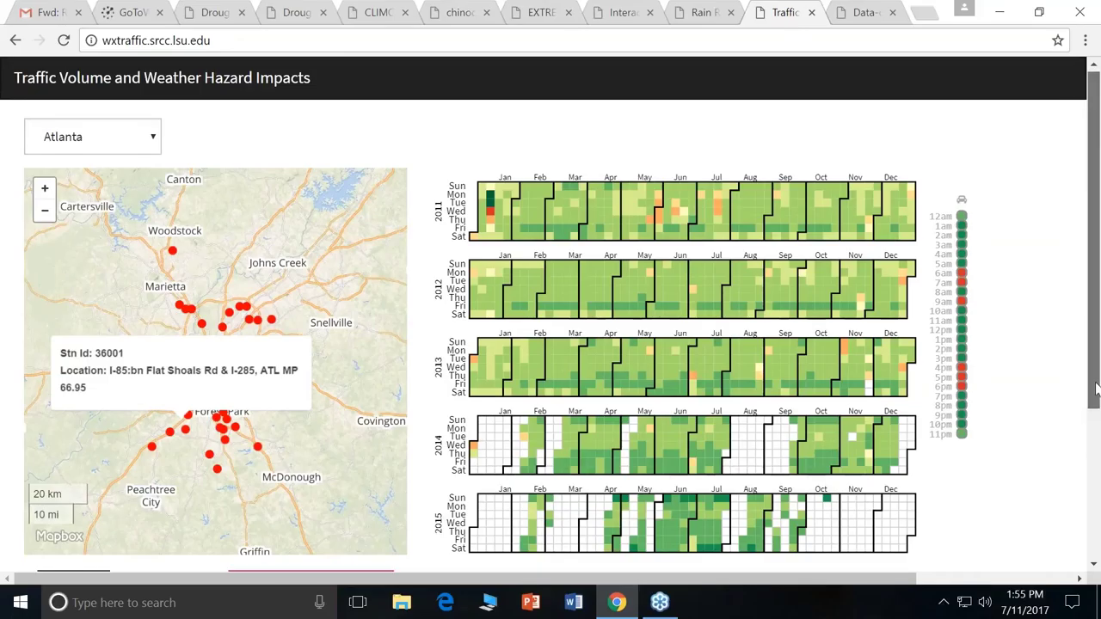
pyautogui.moveTo(1095, 391); pyautogui.dragTo(1096, 398)
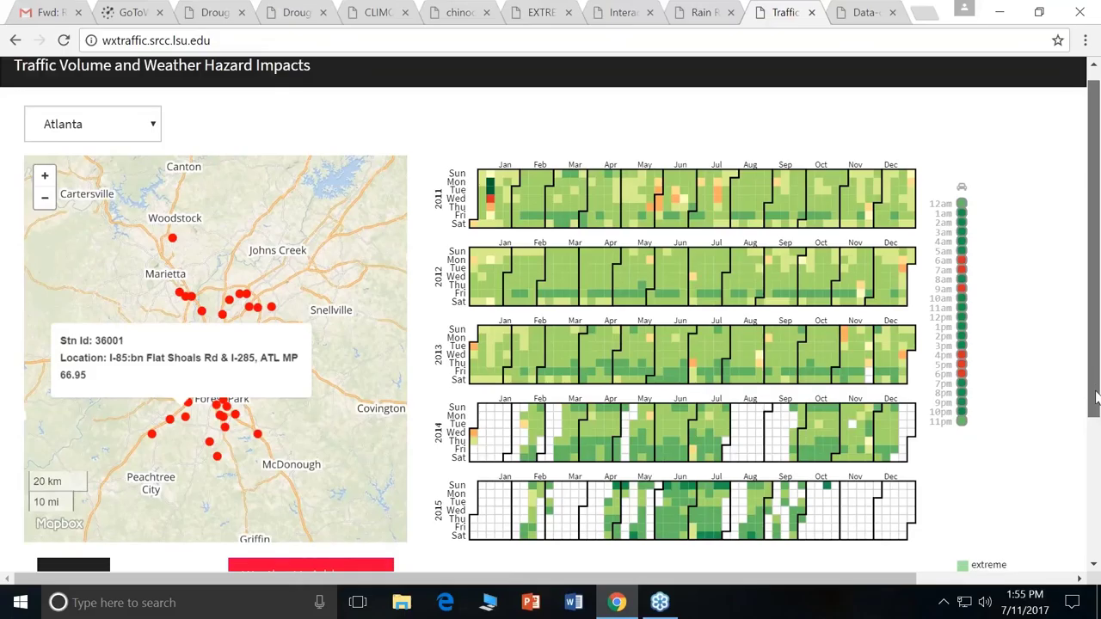
pyautogui.scroll(-1, 1096, 399)
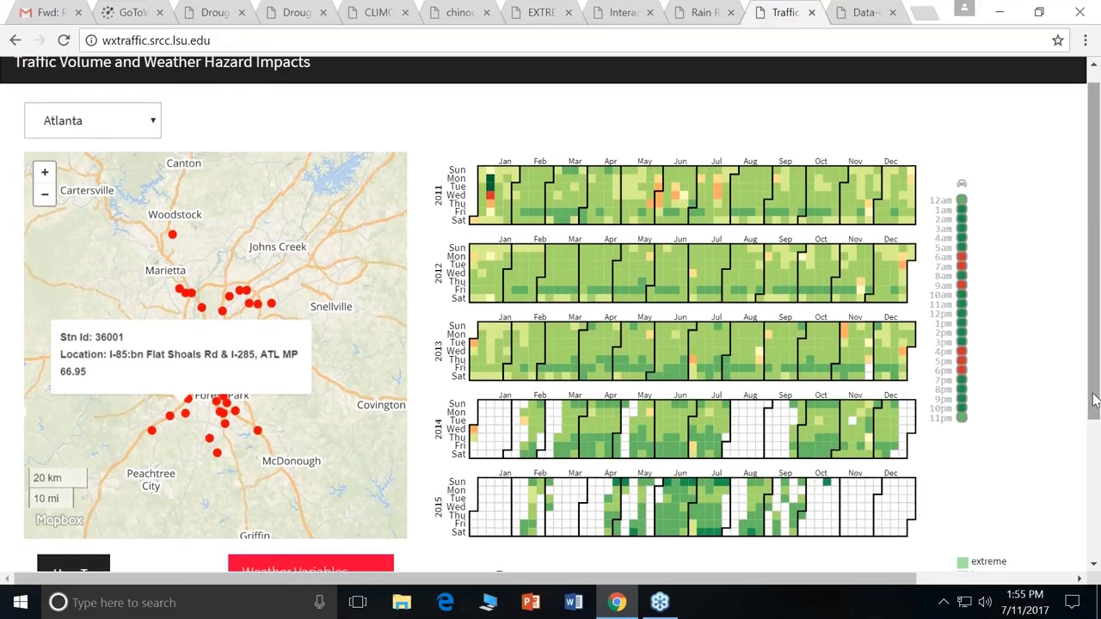
pyautogui.moveTo(828, 203)
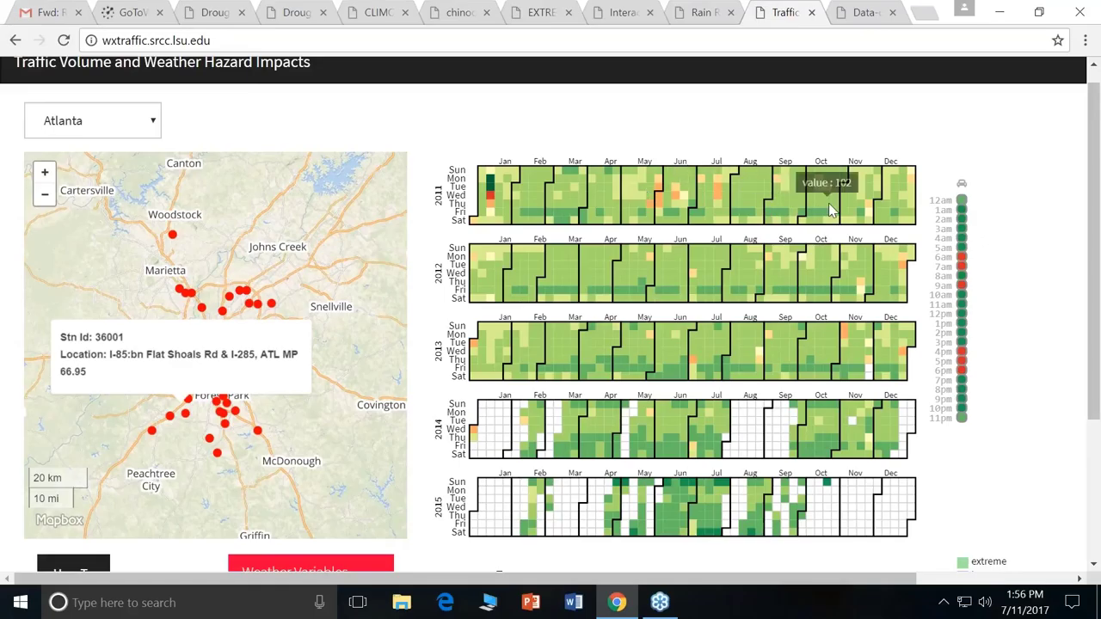
pyautogui.moveTo(519, 205)
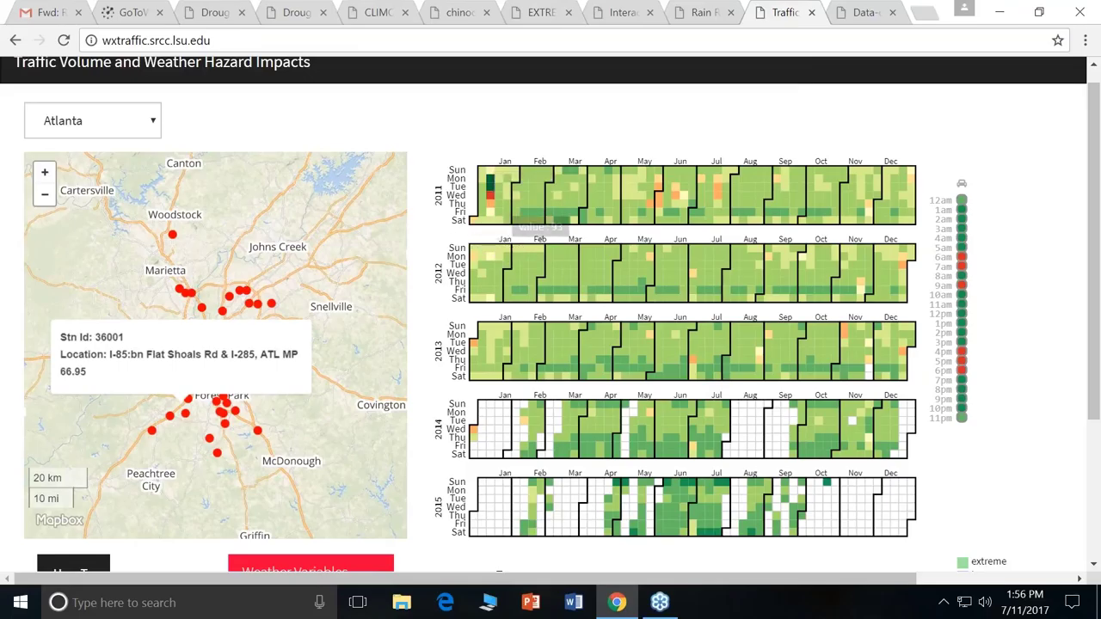
pyautogui.moveTo(639, 212)
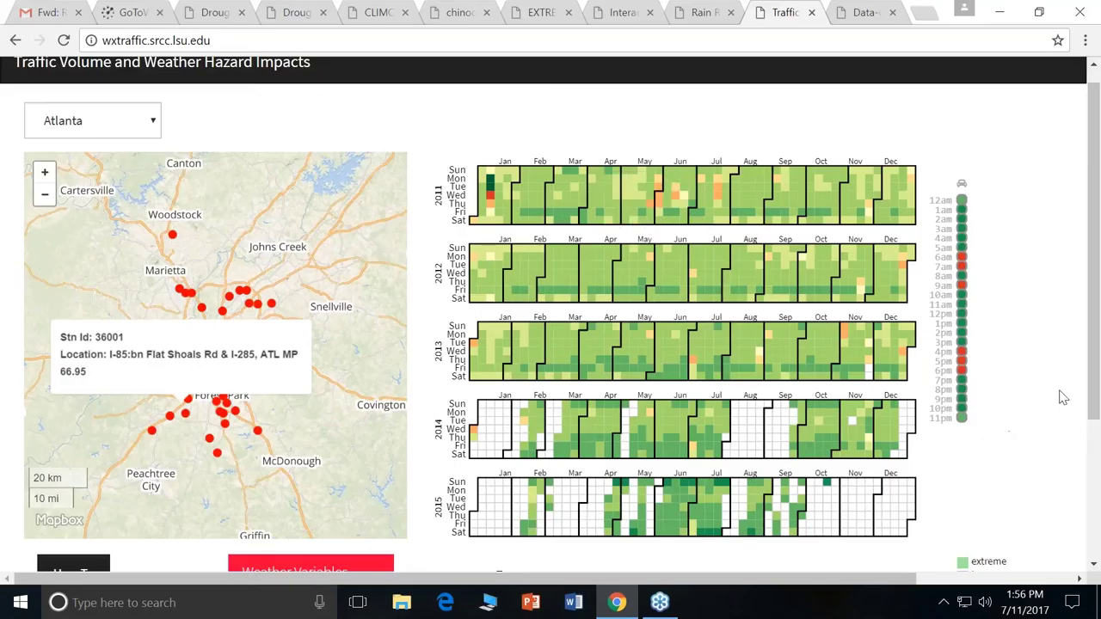
# - Compare the extreme and basecase traffic volume curves for Visibility, Temperature and Wind Speed, ending on Precipitation
pyautogui.moveTo(1092, 377); pyautogui.dragTo(1053, 583)
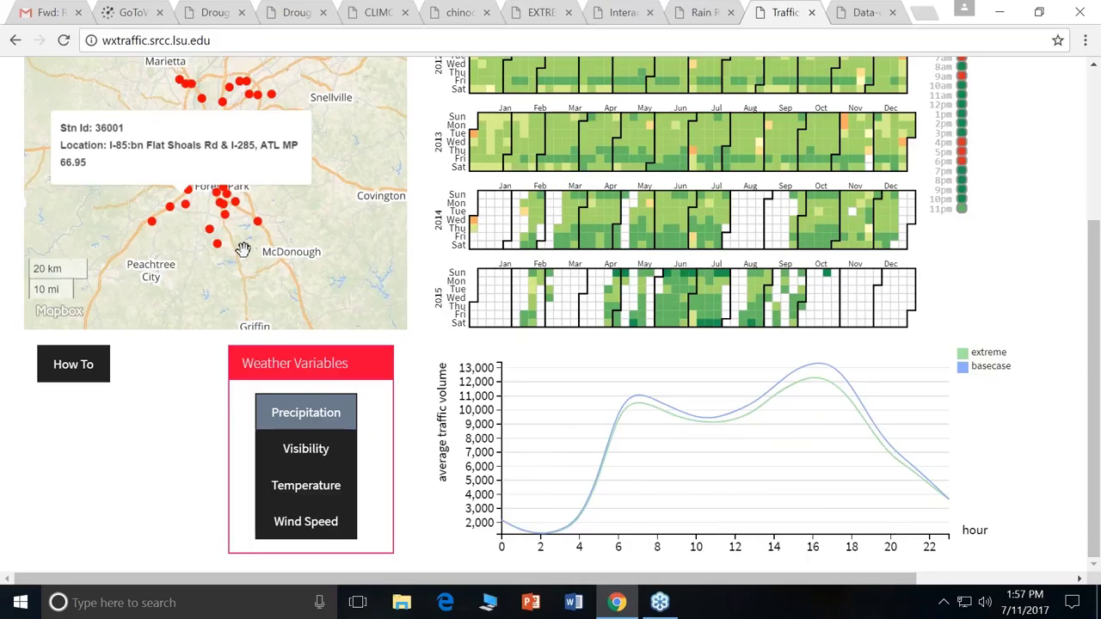
pyautogui.click(307, 456)
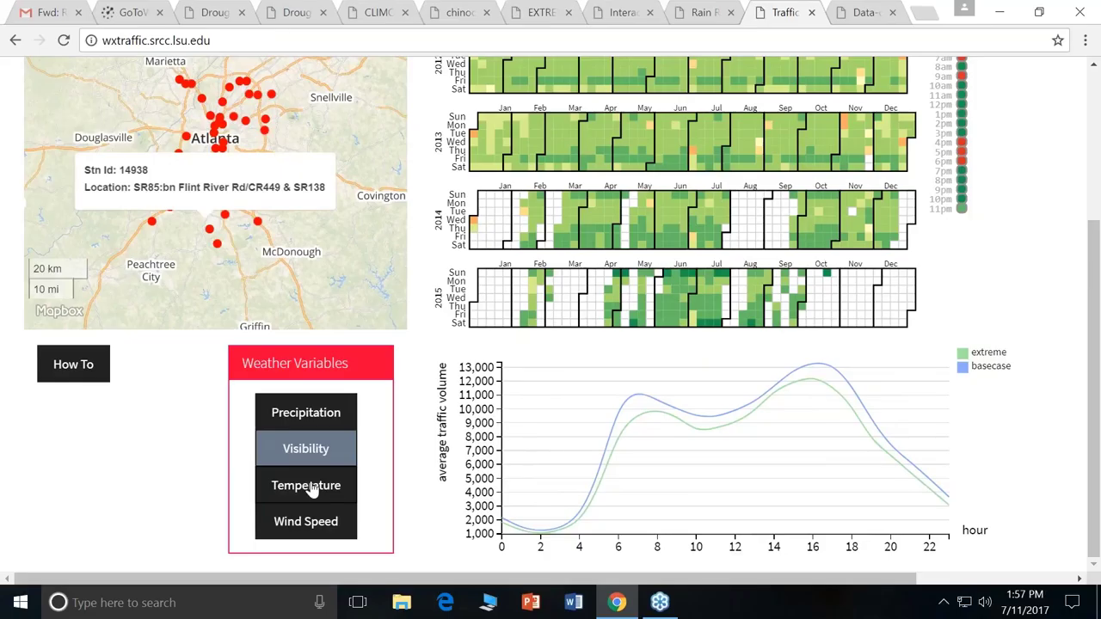
pyautogui.click(311, 491)
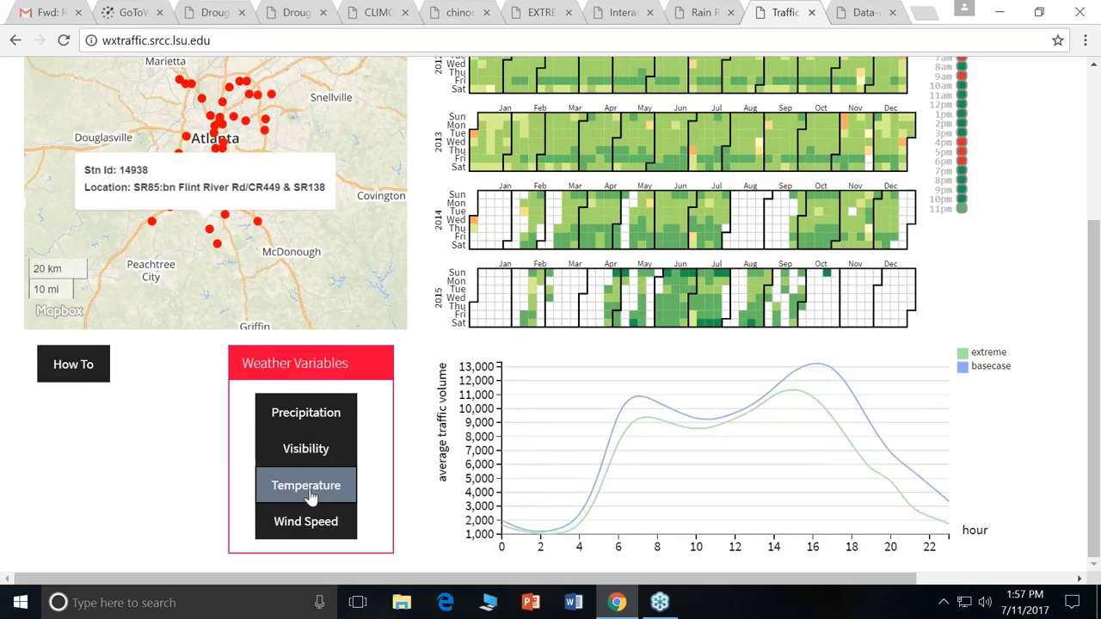
pyautogui.click(307, 525)
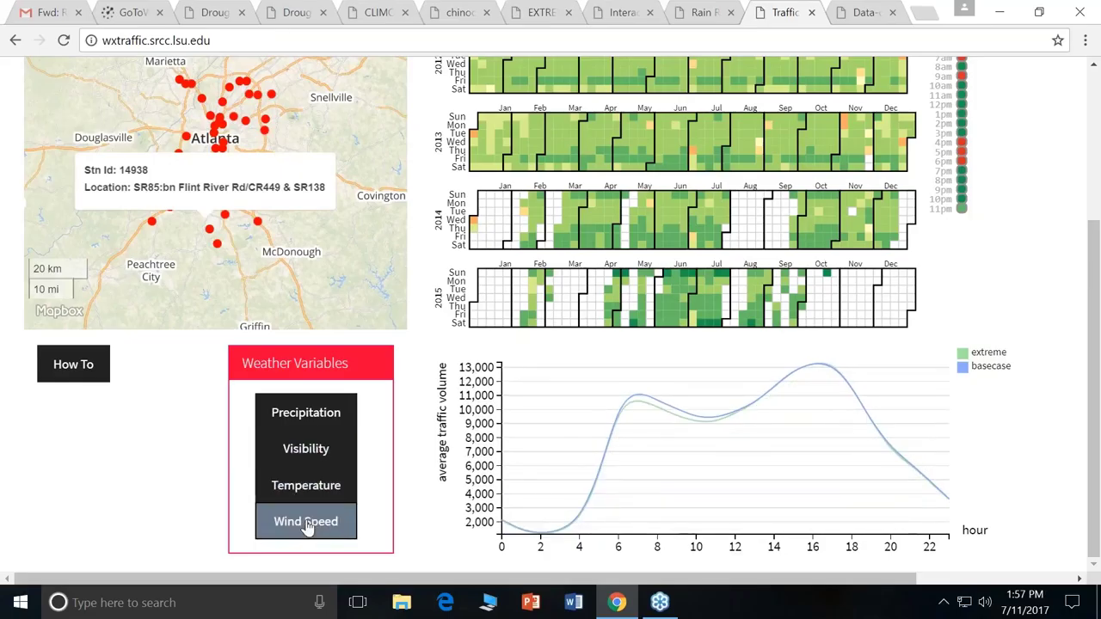
pyautogui.click(312, 416)
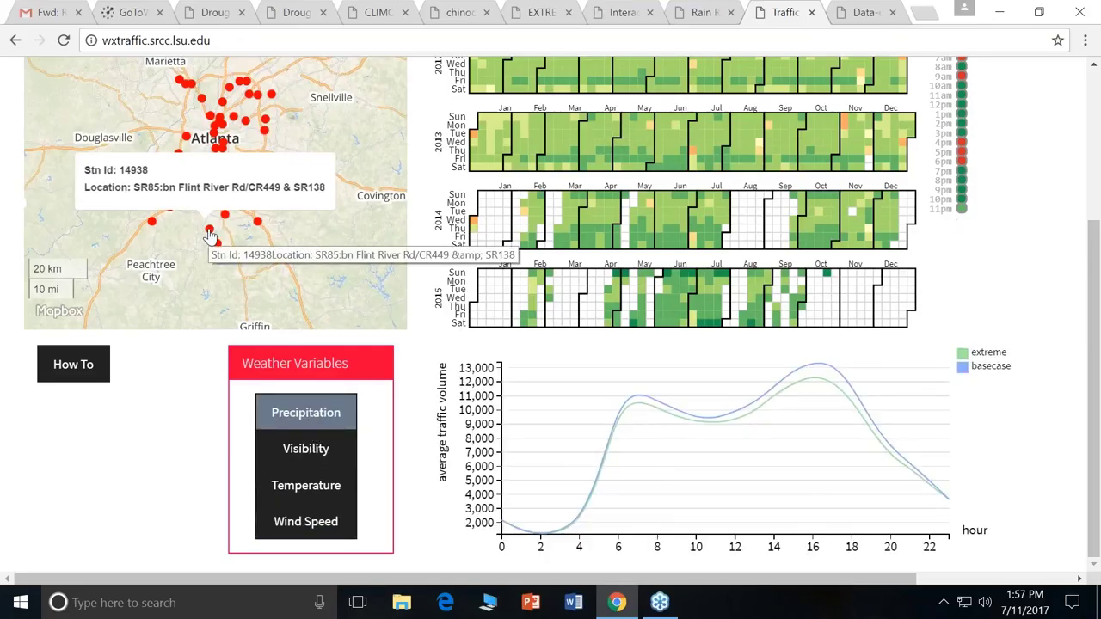
# - Load station 14938 on SR85 between Flint River Rd and SR138, and review its traffic curves and yearly calendars
pyautogui.click(209, 234)
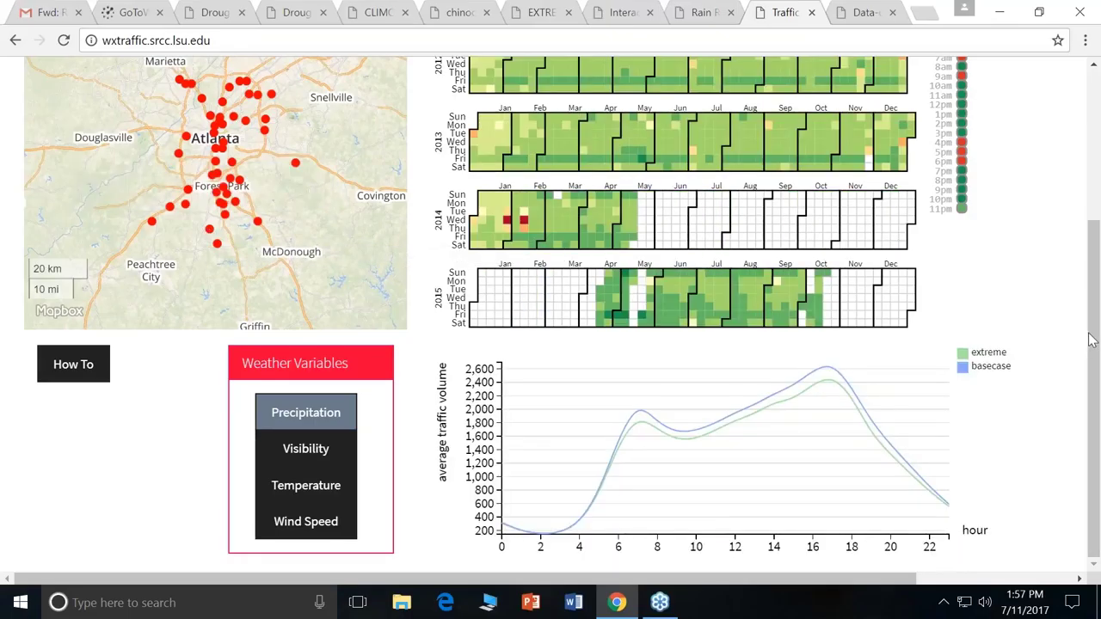
pyautogui.scroll(1, 1095, 258)
pyautogui.scroll(-1, 1095, 172)
pyautogui.scroll(3, 1092, 86)
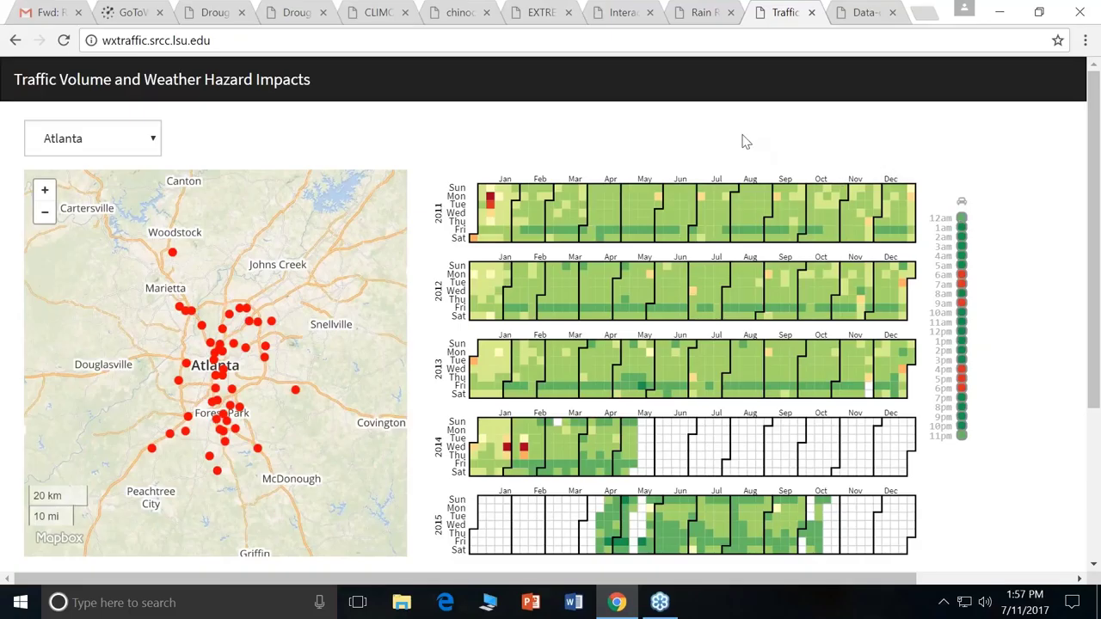
# - Switch to the River Stage Interaction tool and select the Baton Rouge station in Louisiana on the map to load its local river gages
pyautogui.click(700, 13)
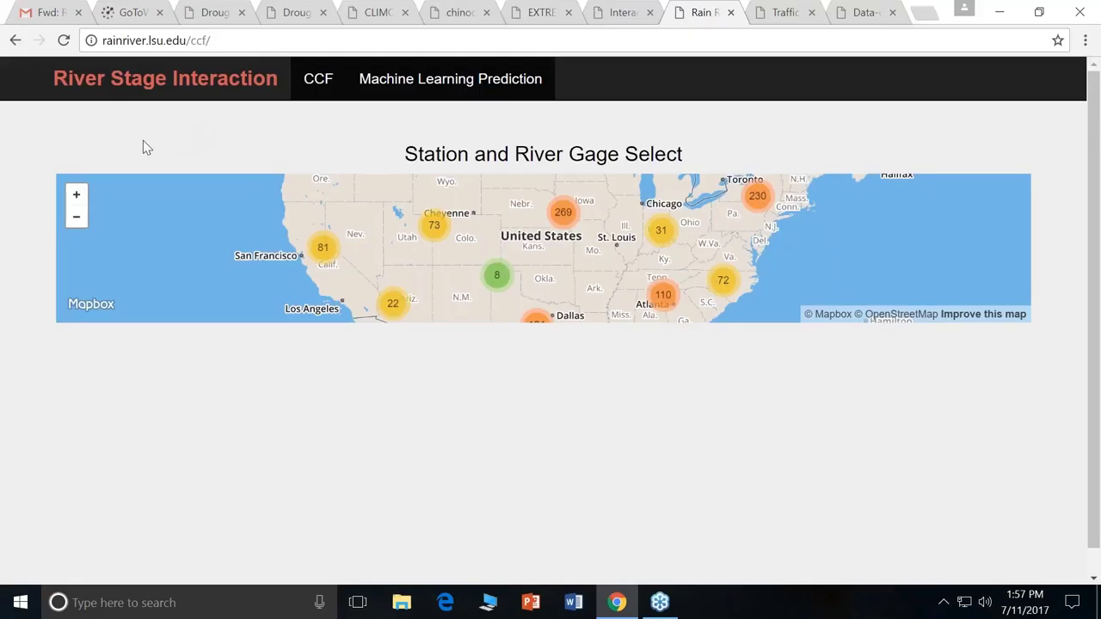
pyautogui.click(76, 197)
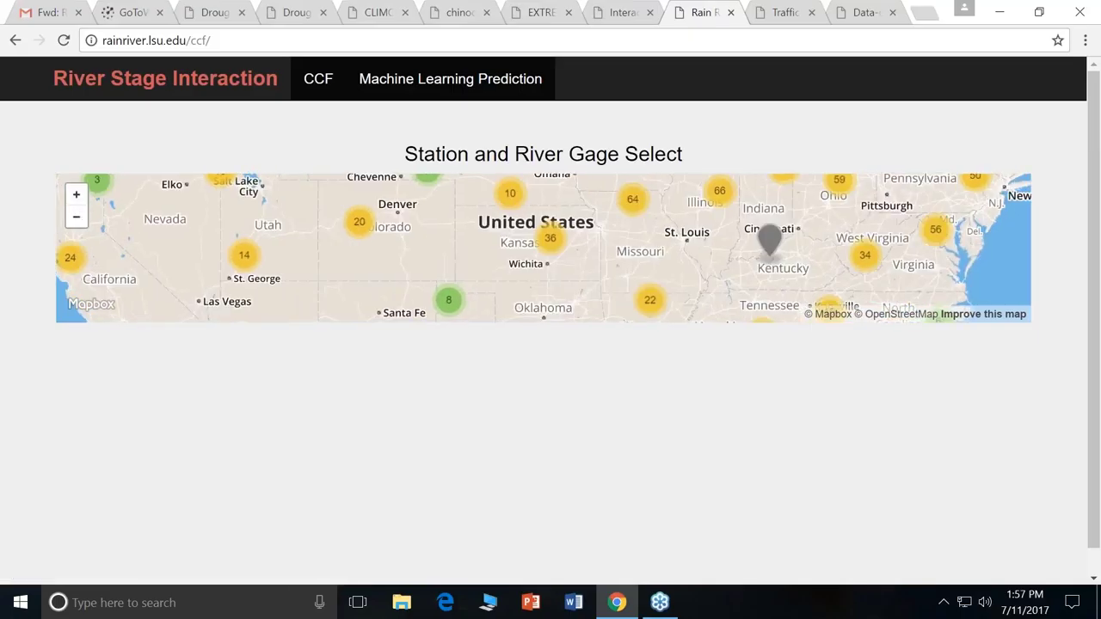
pyautogui.moveTo(536, 292); pyautogui.dragTo(364, 197)
pyautogui.moveTo(476, 284); pyautogui.dragTo(443, 203)
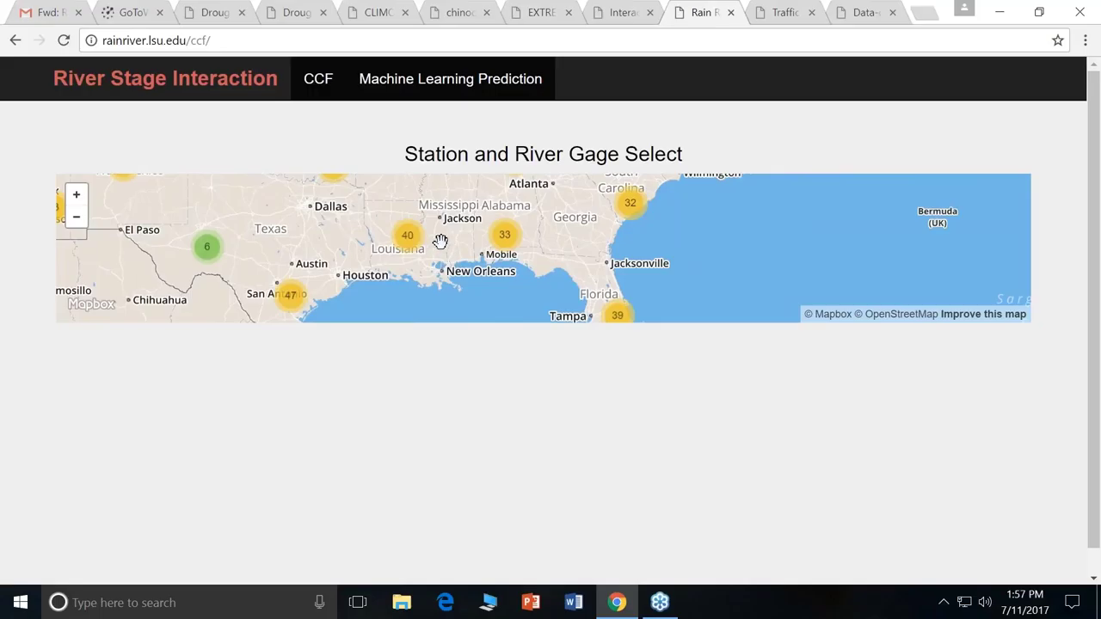
pyautogui.scroll(3, 431, 239)
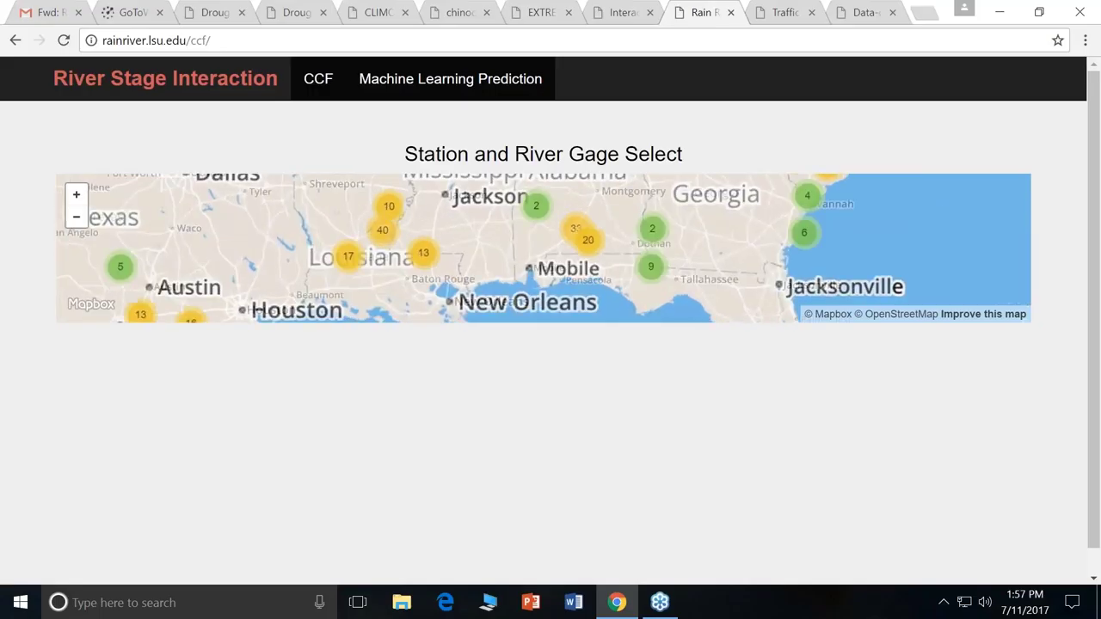
pyautogui.scroll(3, 405, 260)
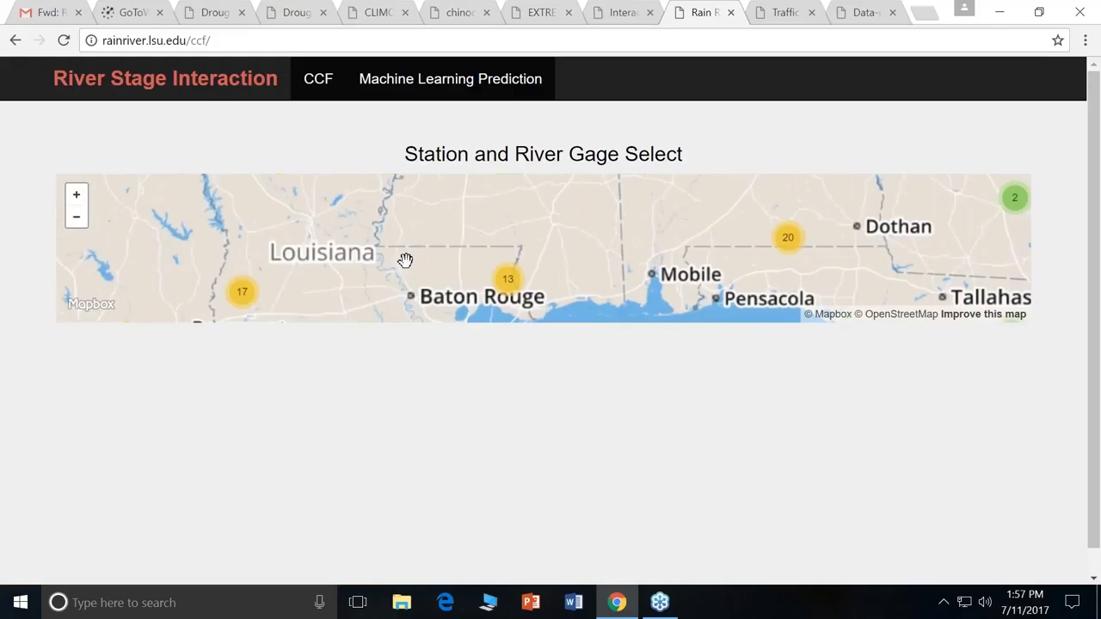
pyautogui.moveTo(481, 275); pyautogui.dragTo(436, 250)
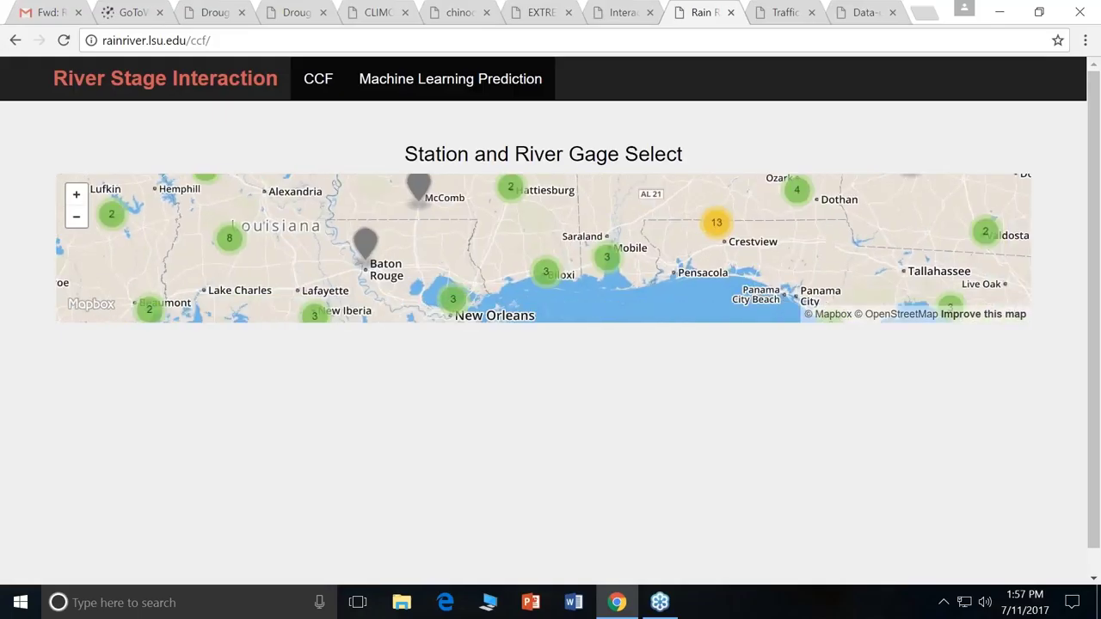
pyautogui.click(365, 246)
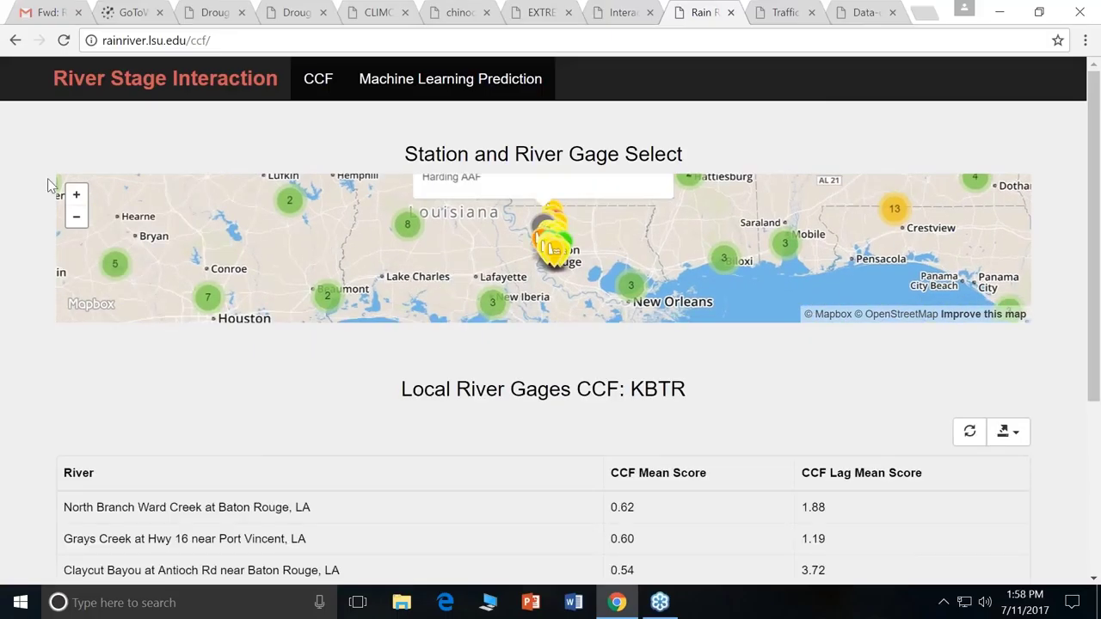
# - Examine the river gages around the KBTR airport station up close, from Baker through Baton Rouge south toward Gonzales
pyautogui.click(77, 195)
pyautogui.click(76, 195)
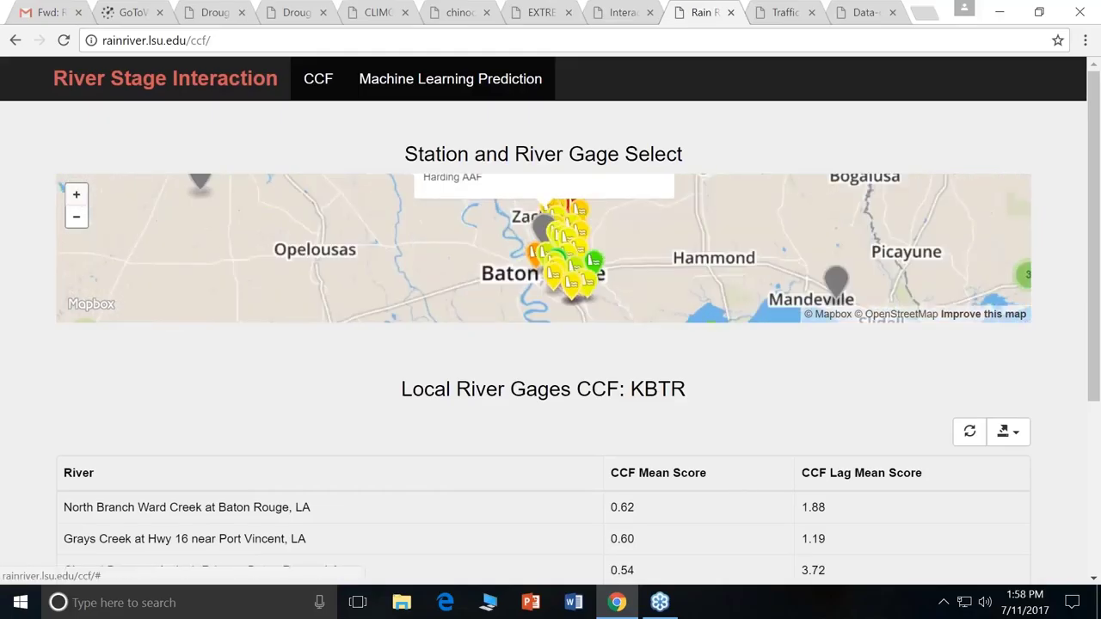
pyautogui.click(77, 196)
pyautogui.click(76, 197)
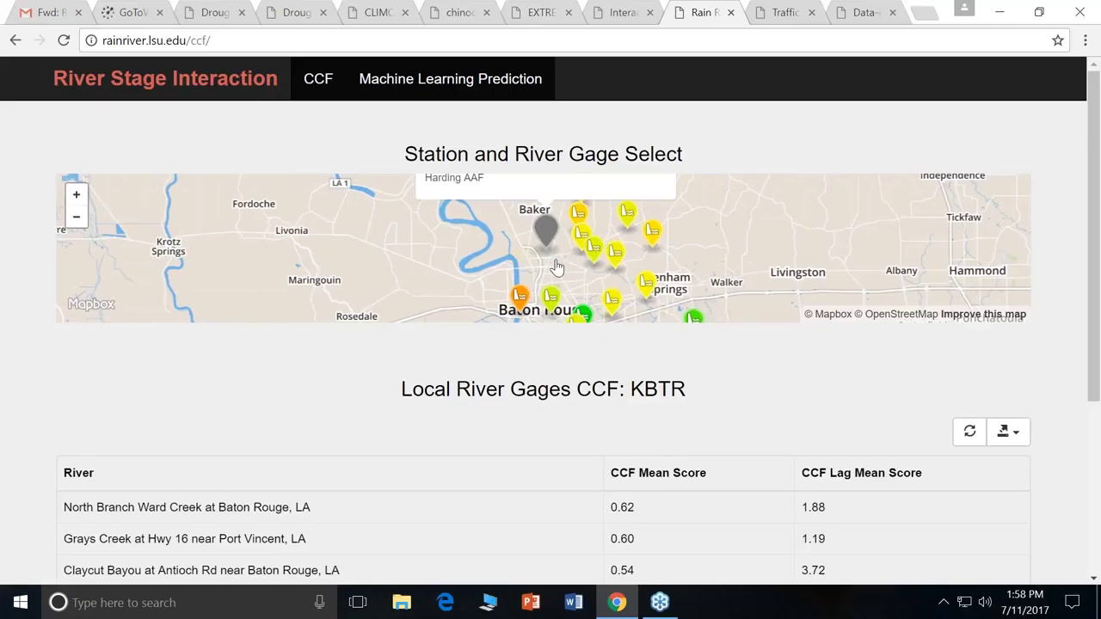
pyautogui.moveTo(558, 263); pyautogui.dragTo(410, 226)
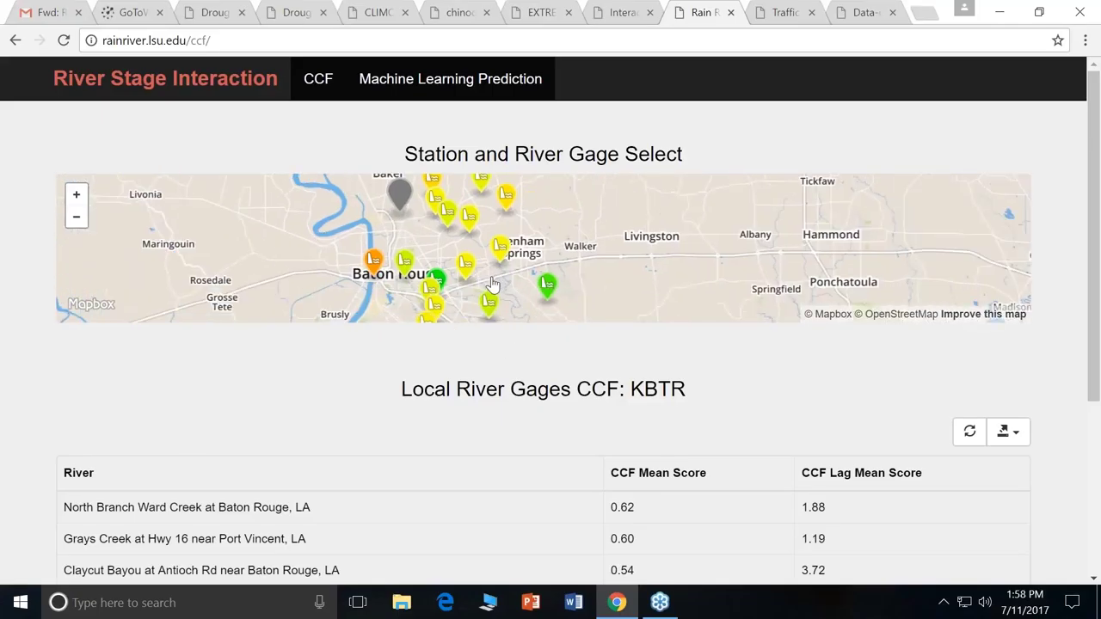
pyautogui.moveTo(499, 287); pyautogui.dragTo(480, 272)
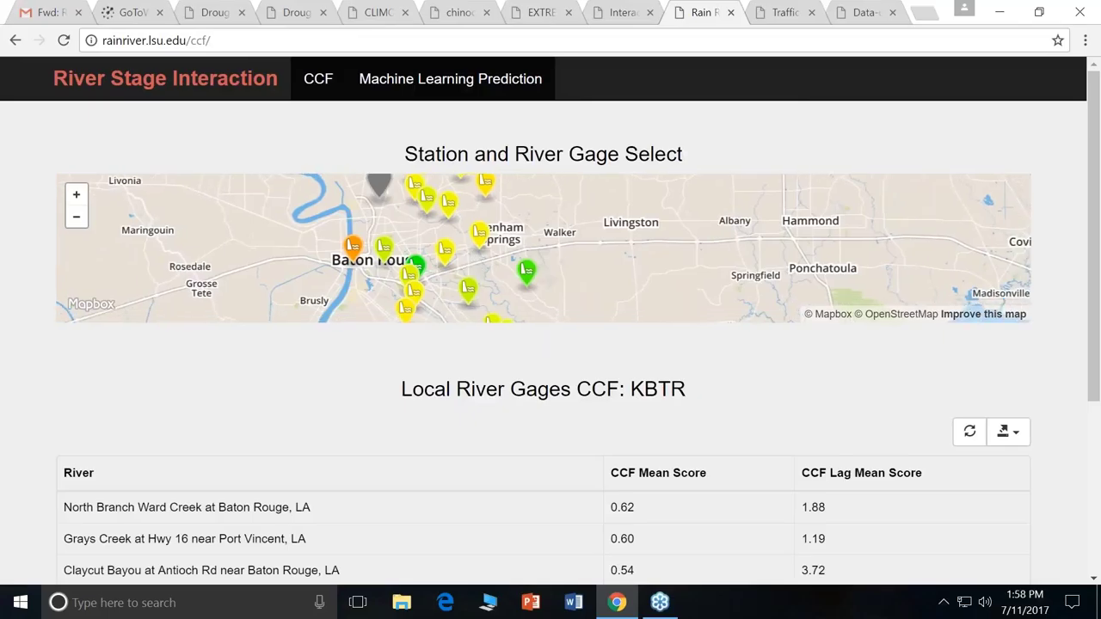
pyautogui.click(379, 194)
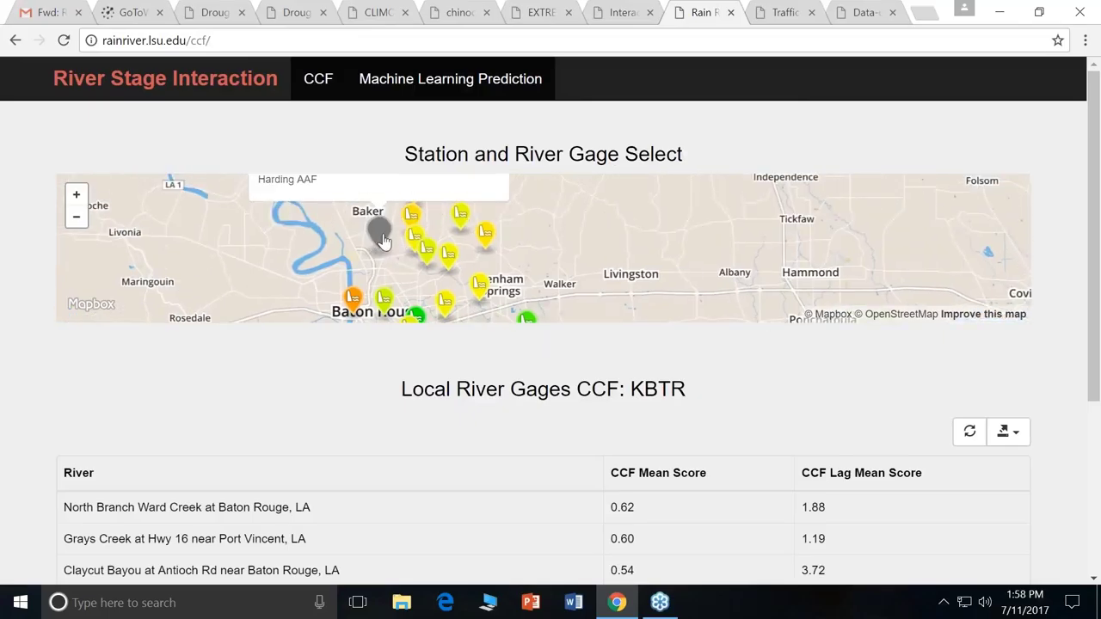
pyautogui.moveTo(330, 222); pyautogui.dragTo(351, 274)
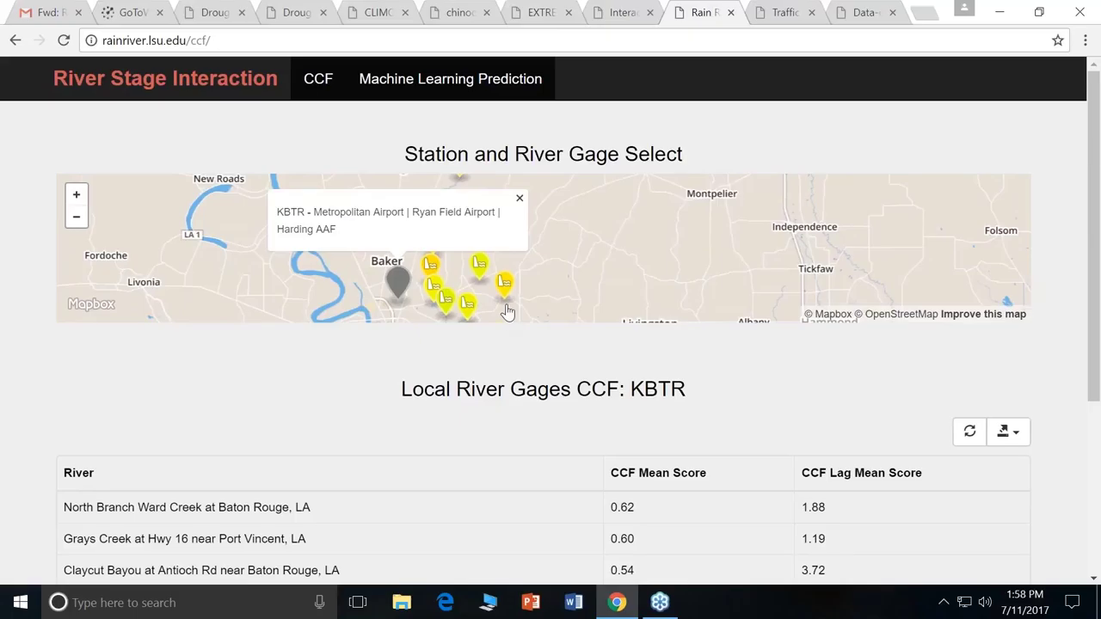
pyautogui.moveTo(508, 312); pyautogui.dragTo(450, 229)
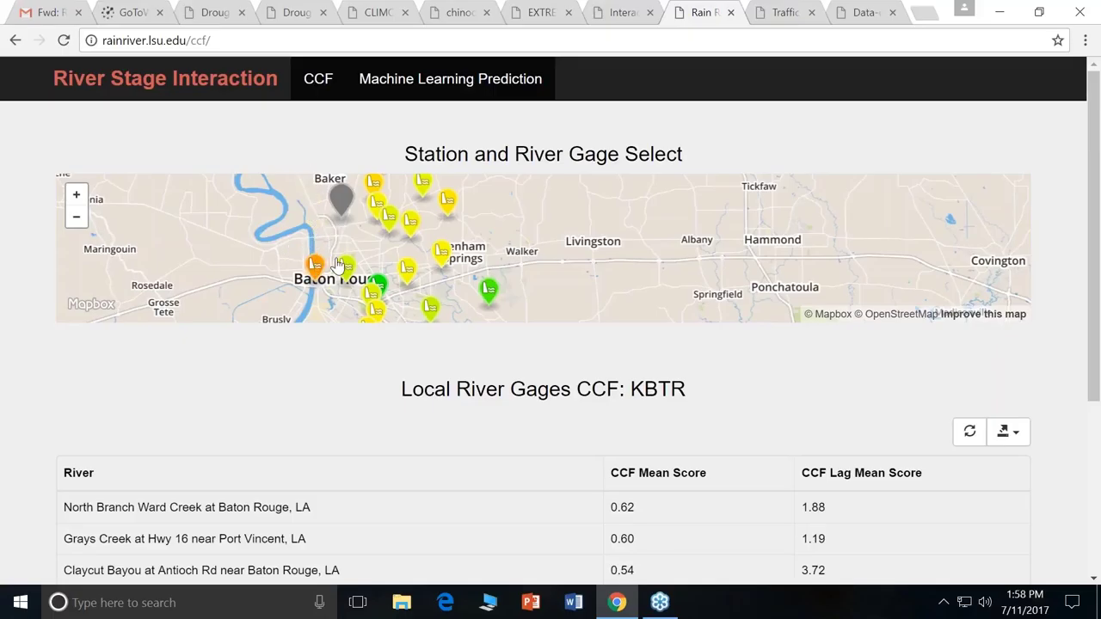
pyautogui.moveTo(470, 302); pyautogui.dragTo(437, 144)
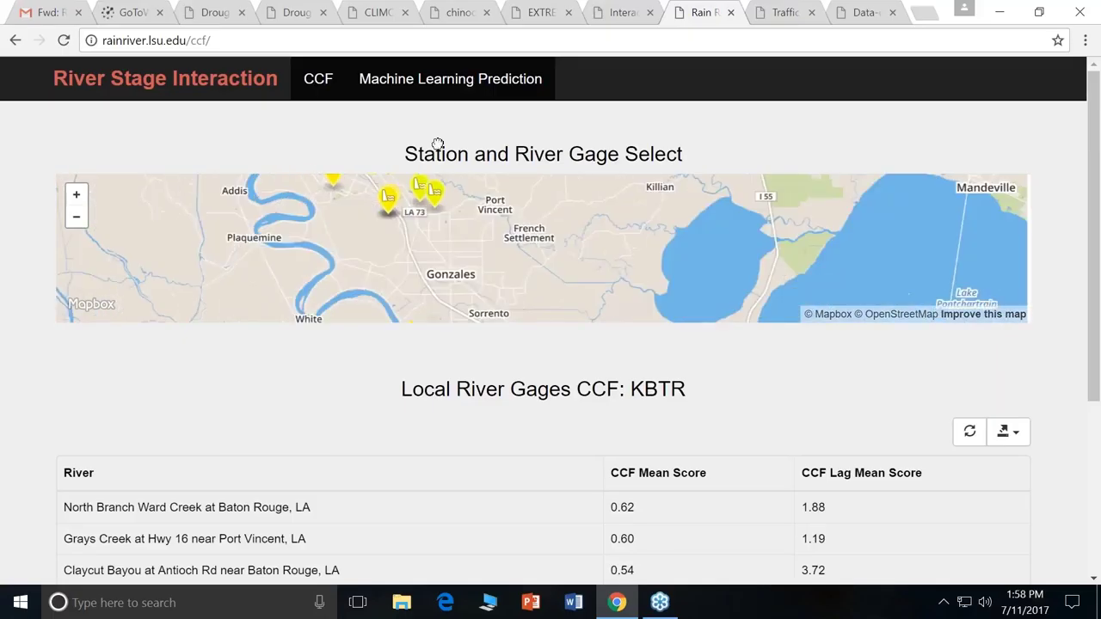
pyautogui.moveTo(430, 217); pyautogui.dragTo(438, 327)
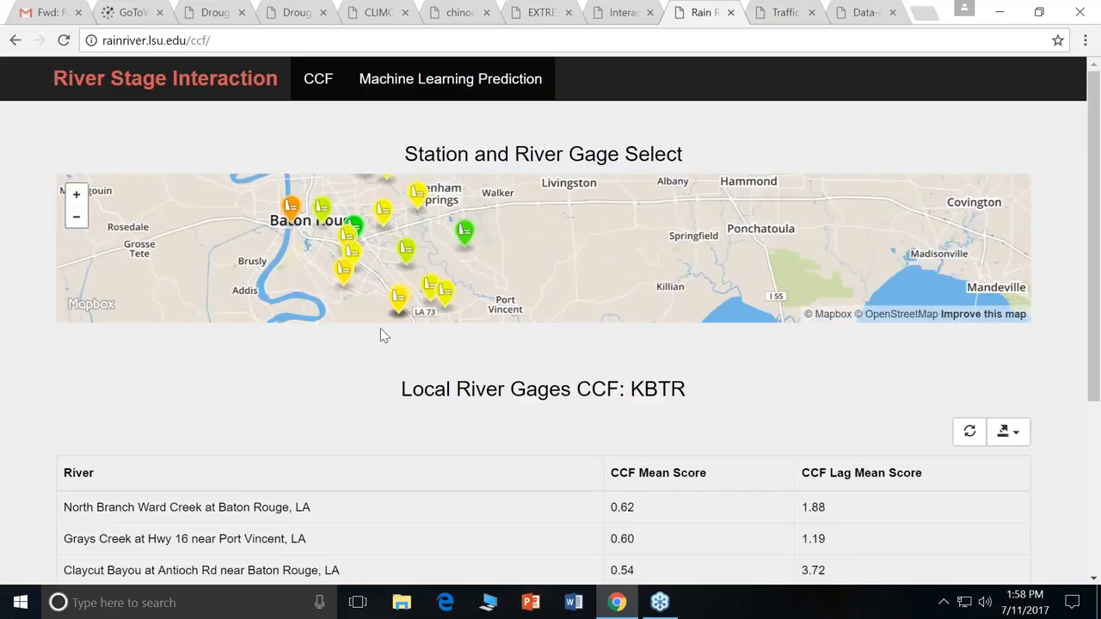
# - Open the Machine Learning Prediction tool and load the Baton Rouge station, selecting the Bluff Swamp near Kleinpeter gage
pyautogui.click(396, 83)
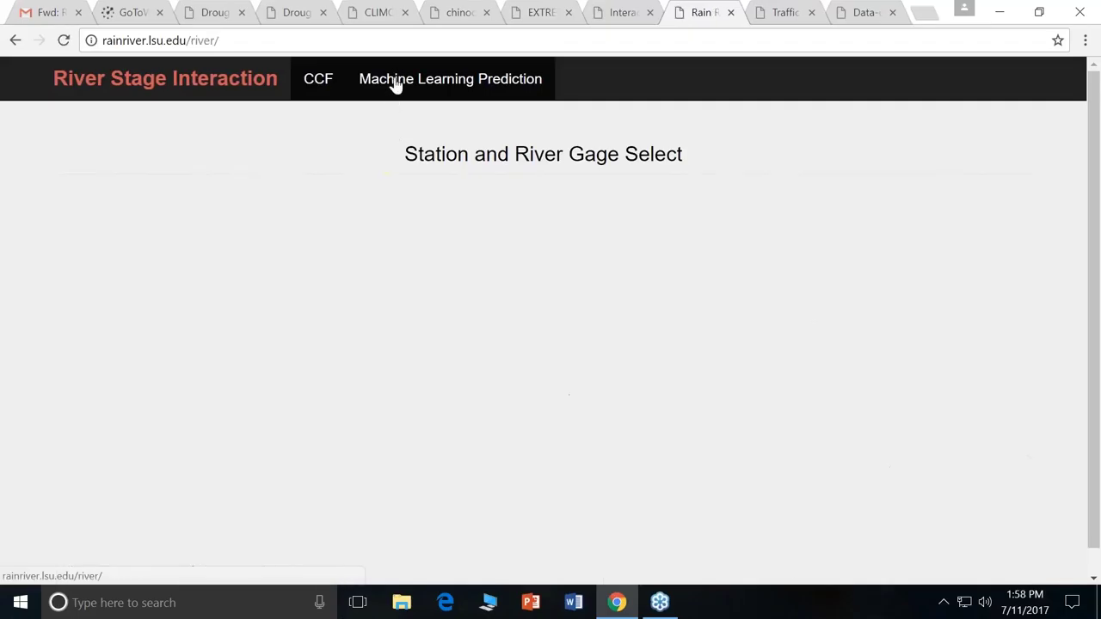
pyautogui.moveTo(523, 298); pyautogui.dragTo(430, 238)
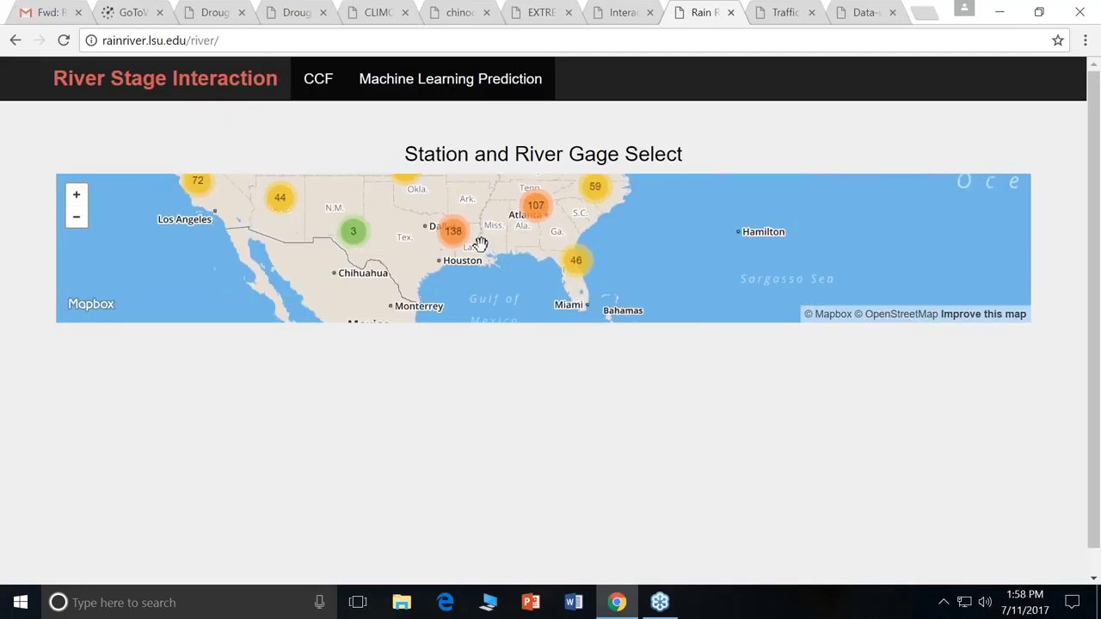
pyautogui.scroll(2, 479, 245)
pyautogui.scroll(2, 465, 256)
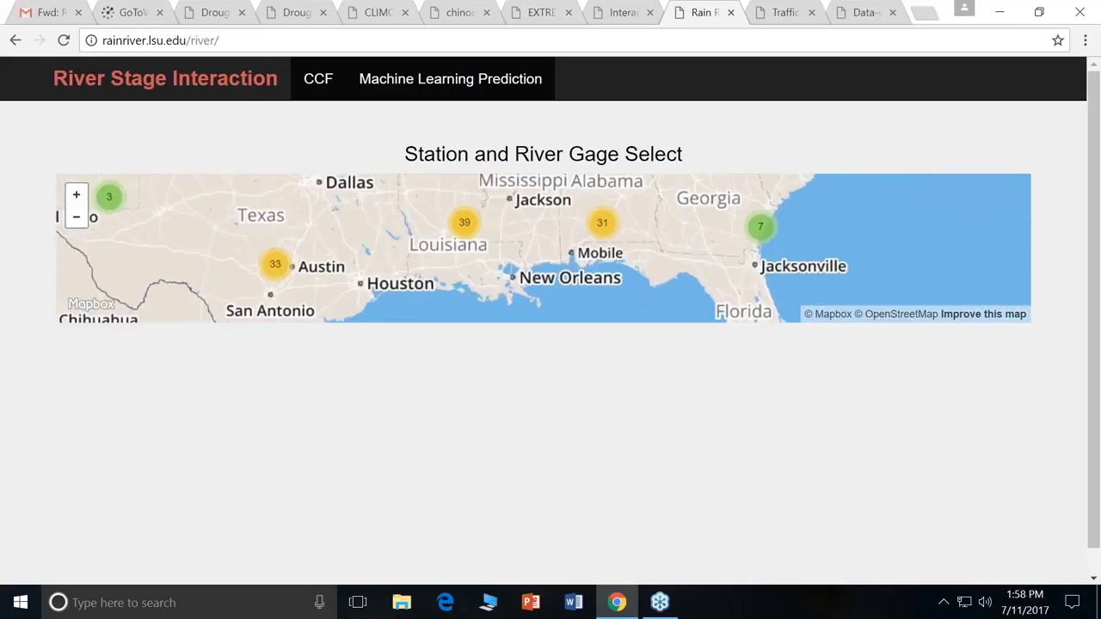
pyautogui.scroll(2, 500, 255)
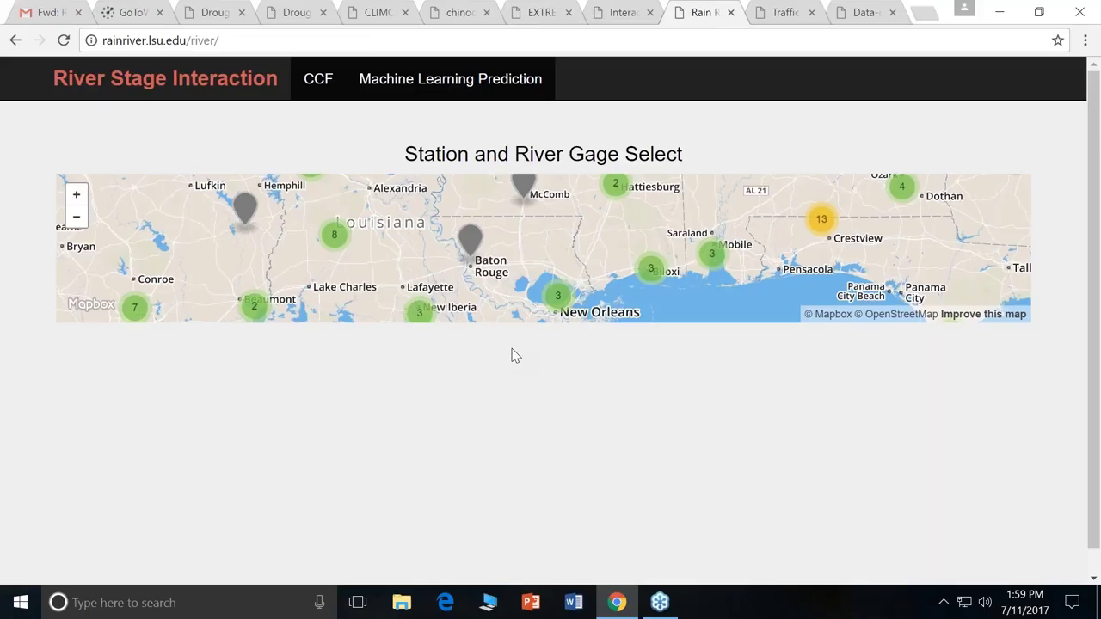
pyautogui.click(470, 246)
pyautogui.click(558, 277)
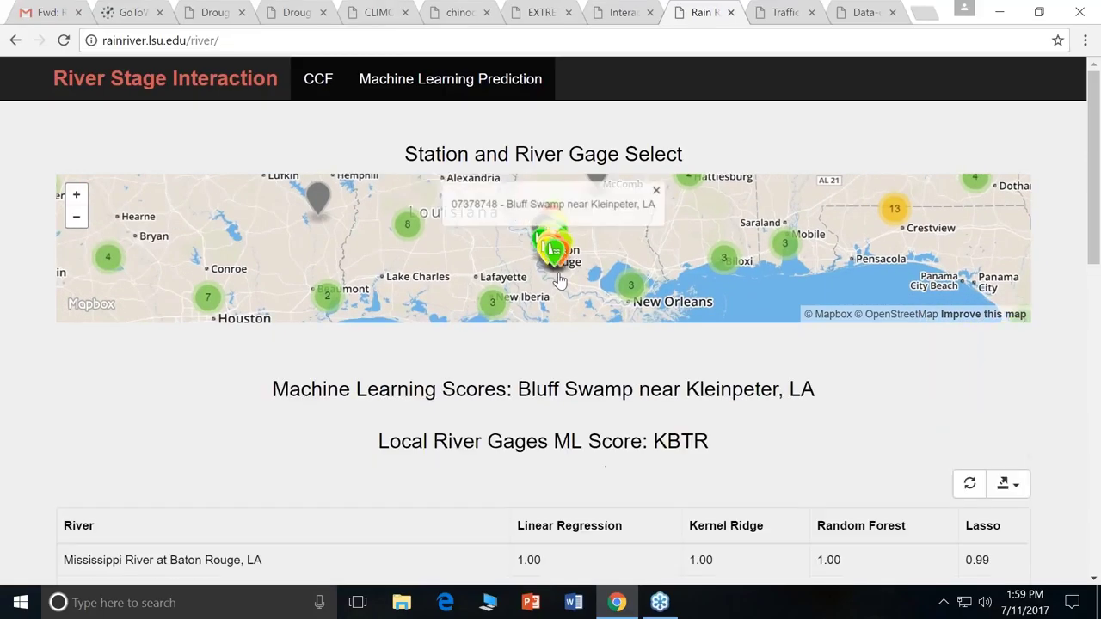
# - Compare the Linear Regression, Kernel Ridge, Random Forest and Lasso scores for KBTR's local river gages, returning to the Bluff Swamp chart
pyautogui.moveTo(1092, 204); pyautogui.dragTo(1095, 372)
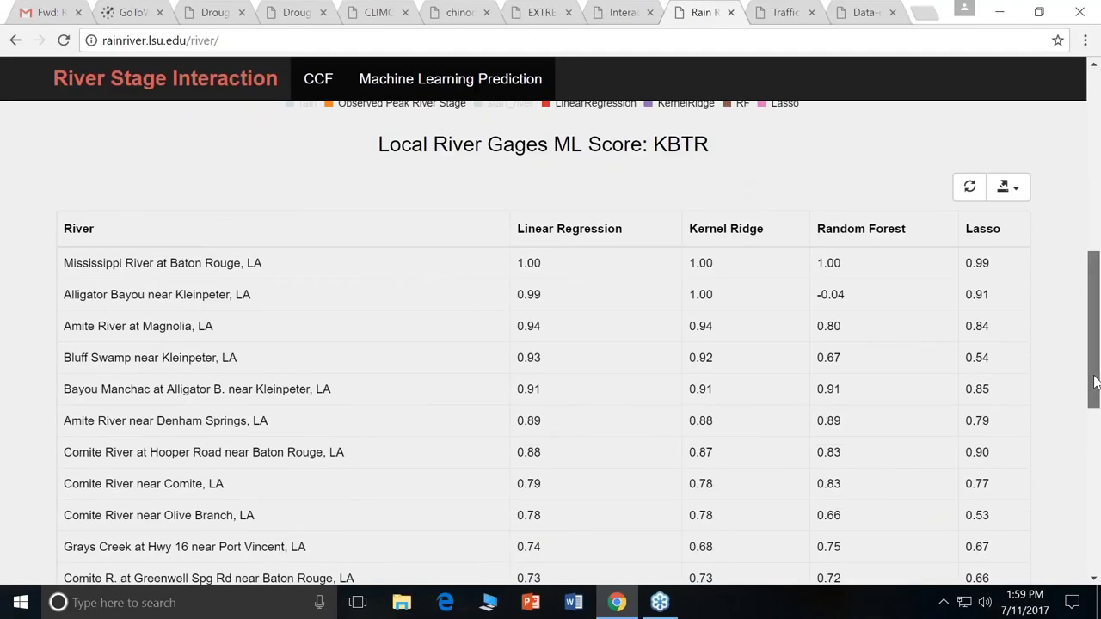
pyautogui.moveTo(522, 303); pyautogui.dragTo(849, 307)
pyautogui.click(857, 350)
pyautogui.moveTo(1096, 344); pyautogui.dragTo(1047, 112)
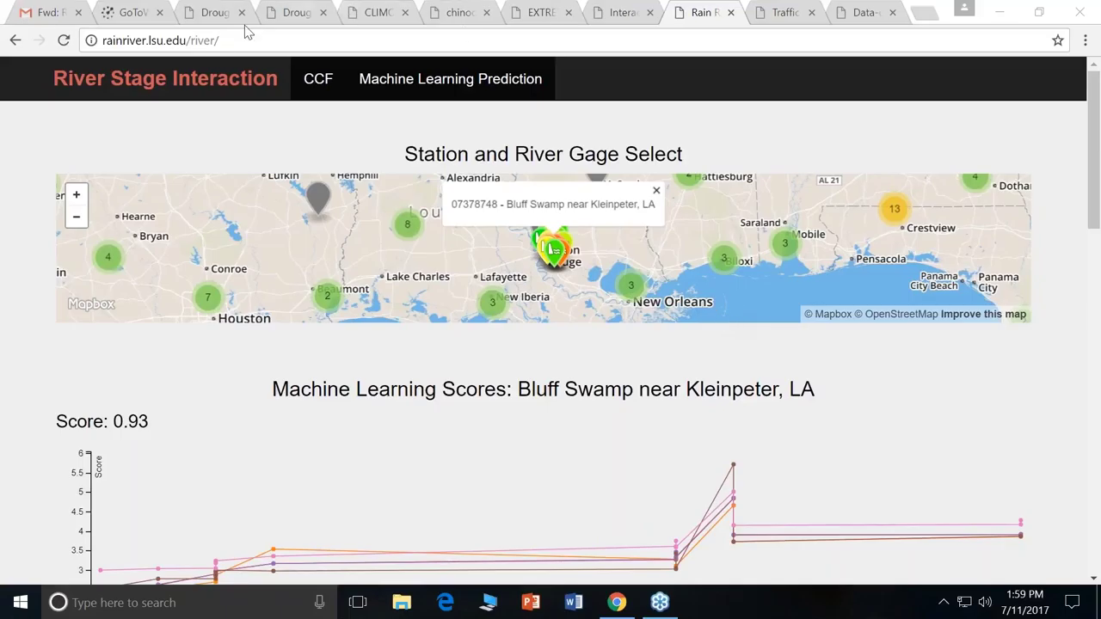
# - Switch to the CLIMDAT data portal and show its single-station and multi-station data product choices
pyautogui.click(376, 15)
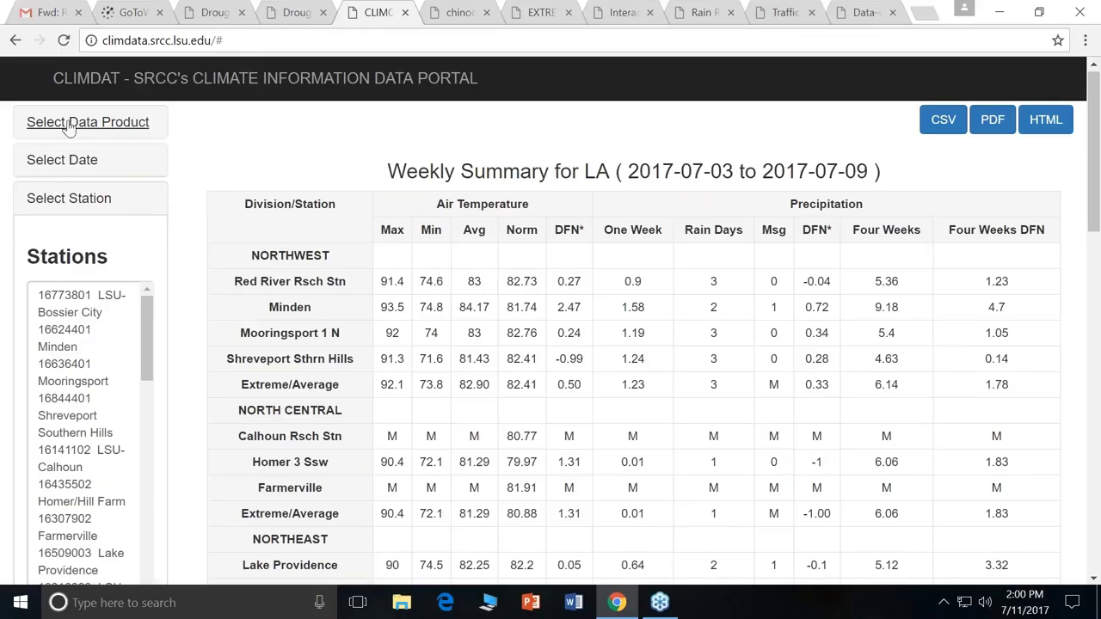
pyautogui.click(34, 122)
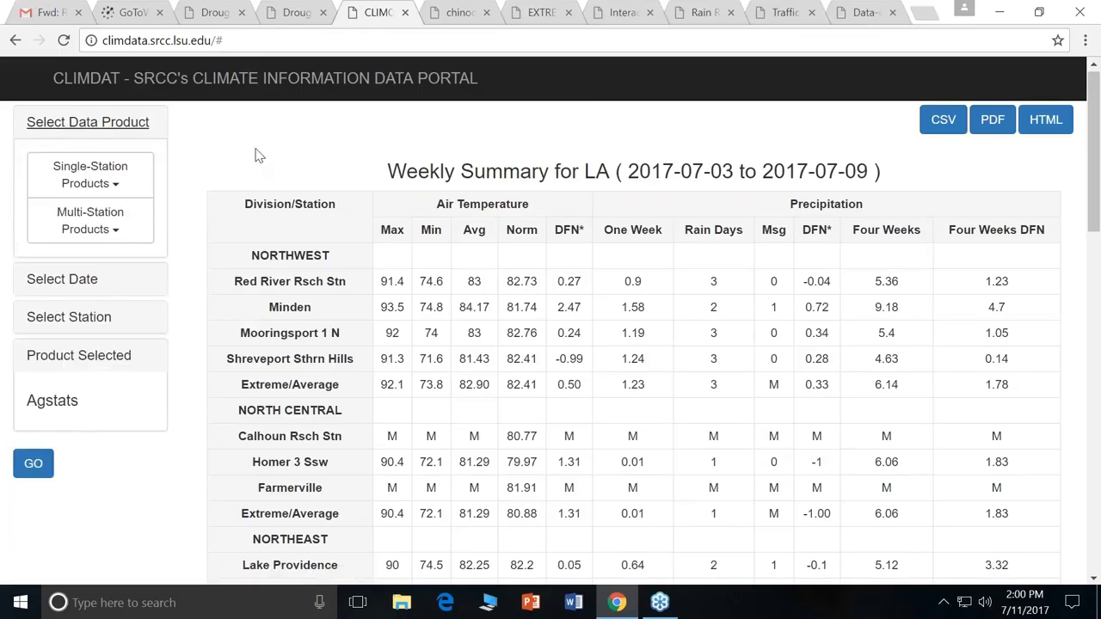